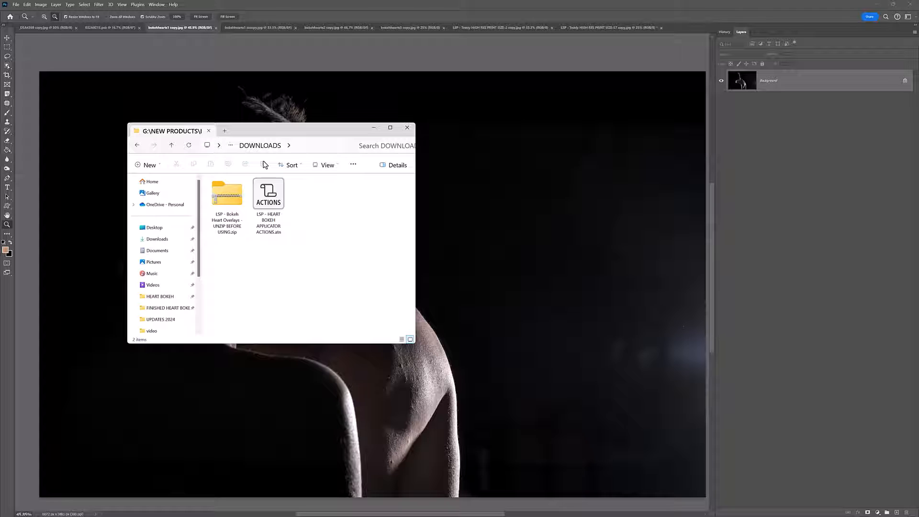
{"action": "right_click", "coordinate": [320, 301]}
{"action": "left_click", "coordinate": [283, 269]}
{"action": "left_click", "coordinate": [282, 268]}
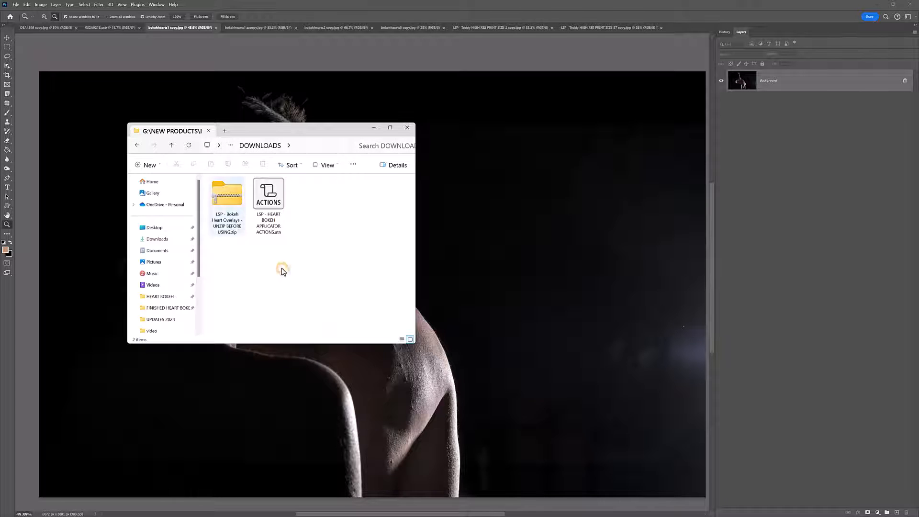
Step: Extract the "LSP - Bokeh Heart Overlays - UNZIP BEFORE USING" zip in the DOWNLOADS folder and open the extracted folder
{"action": "right_click", "coordinate": [228, 198]}
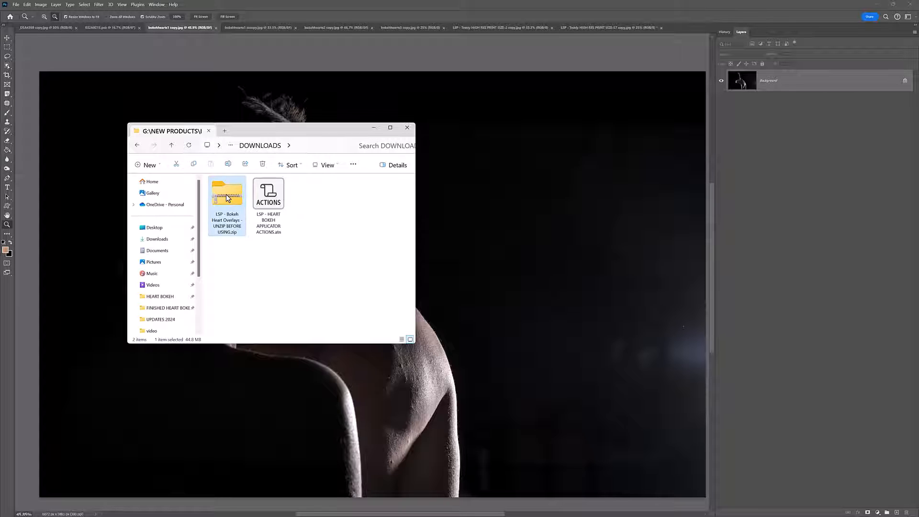
{"action": "left_click", "coordinate": [268, 291]}
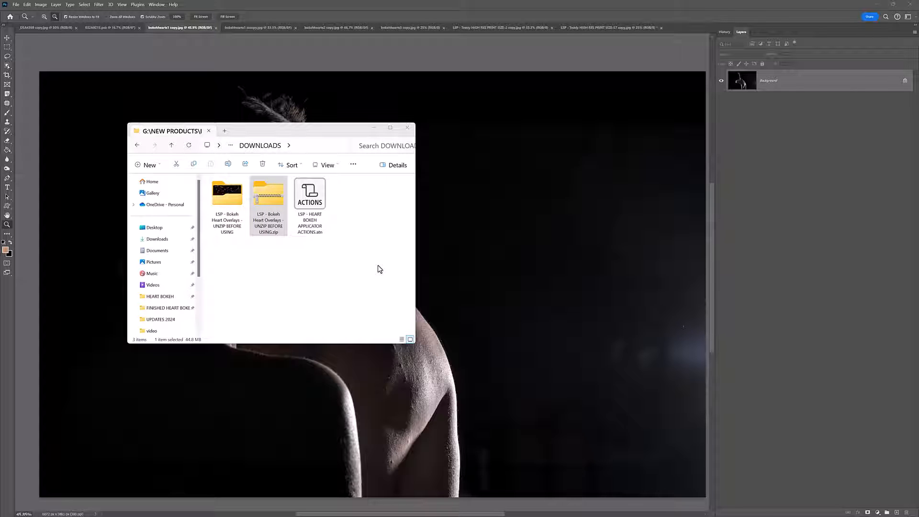
{"action": "double_click", "coordinate": [234, 203]}
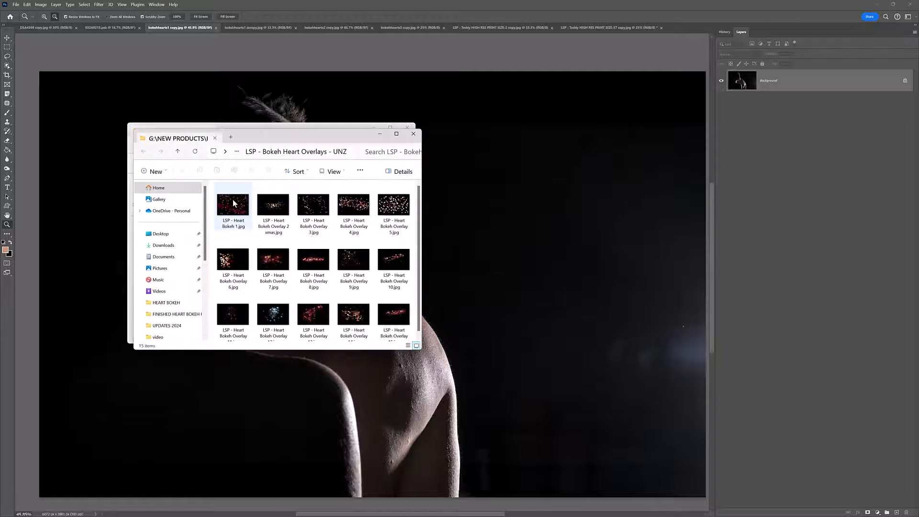
Step: Show the heart bokeh overlay files as larger thumbnails and widen the folder window to fit six per row
{"action": "left_click_drag", "start_coordinate": [283, 139], "coordinate": [277, 133]}
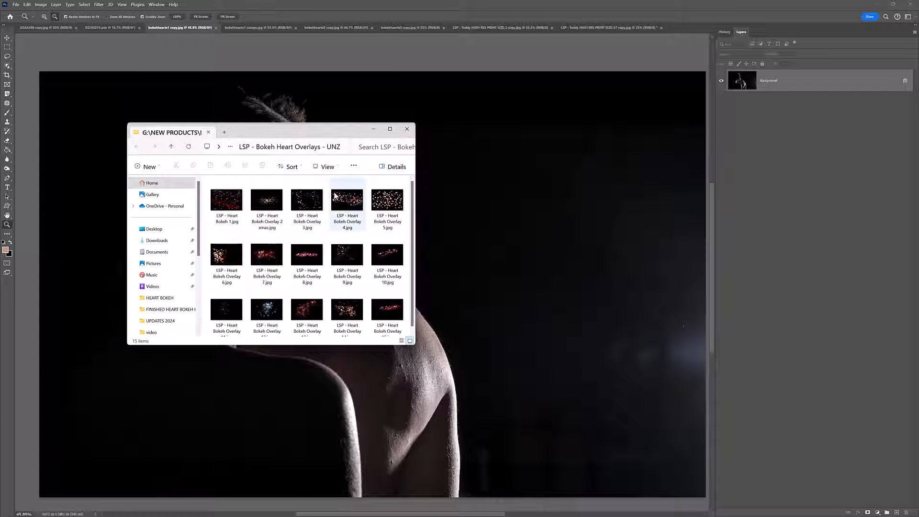
{"action": "right_click", "coordinate": [408, 233]}
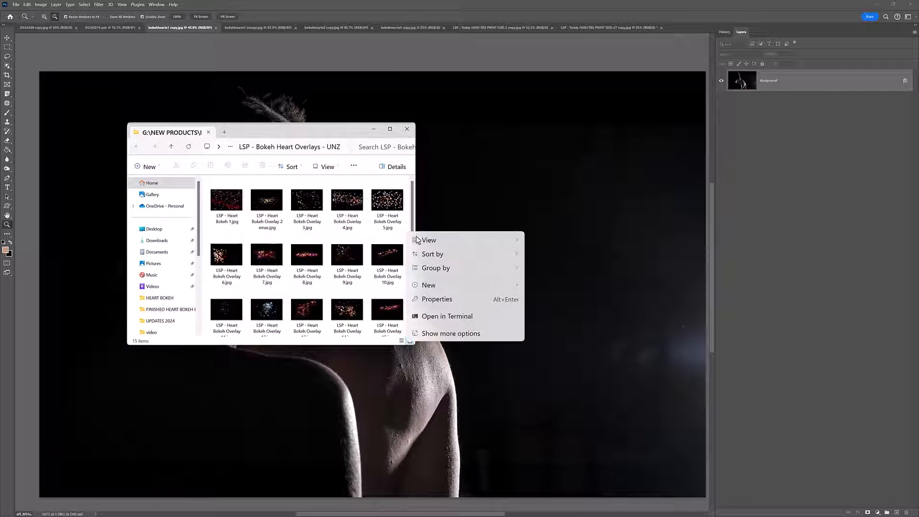
{"action": "mouse_move", "coordinate": [438, 243]}
{"action": "left_click", "coordinate": [562, 240]}
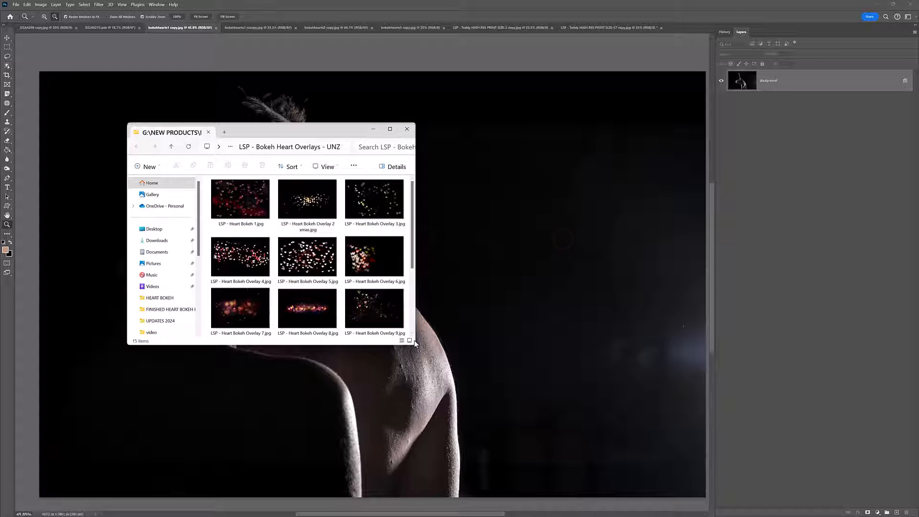
{"action": "left_click_drag", "start_coordinate": [415, 339], "coordinate": [632, 339]}
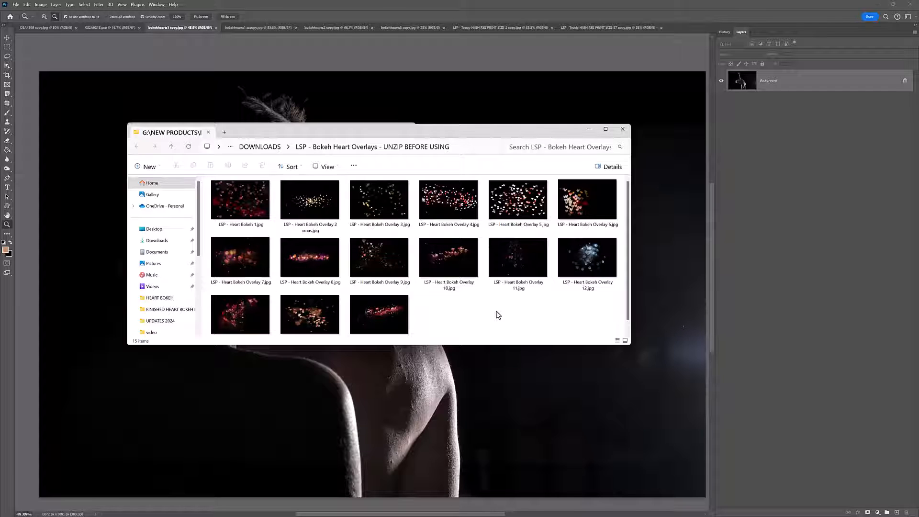
Step: Close the original DOWNLOADS folder window behind, and resize and reposition the overlays folder window
{"action": "left_click_drag", "start_coordinate": [449, 136], "coordinate": [404, 149]}
{"action": "left_click", "coordinate": [407, 128]}
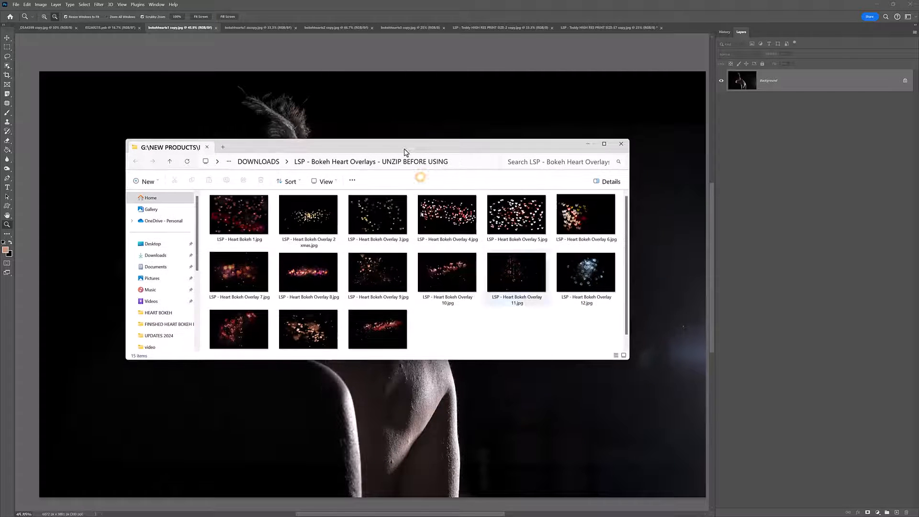
{"action": "left_click_drag", "start_coordinate": [628, 359], "coordinate": [575, 433]}
{"action": "left_click_drag", "start_coordinate": [453, 145], "coordinate": [362, 101]}
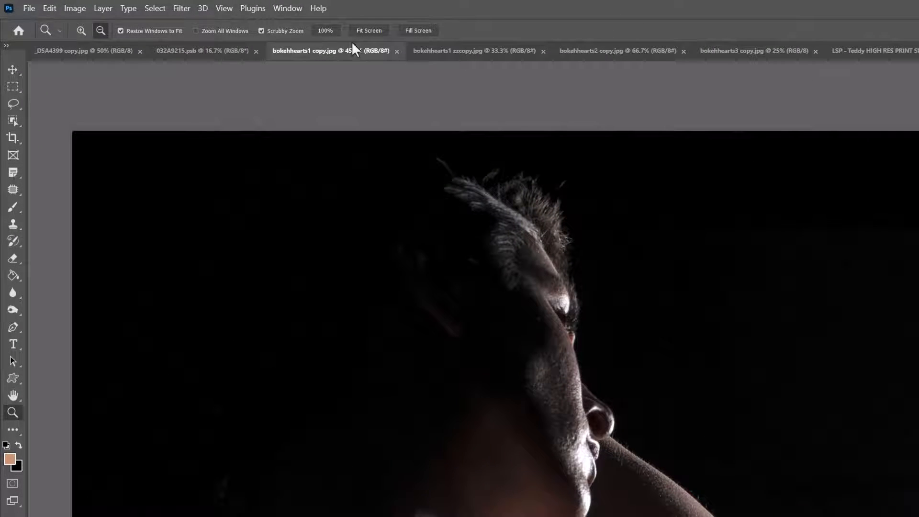
Step: Open the floating Actions panel in Photoshop and widen it so the action set names are readable
{"action": "left_click", "coordinate": [158, 5]}
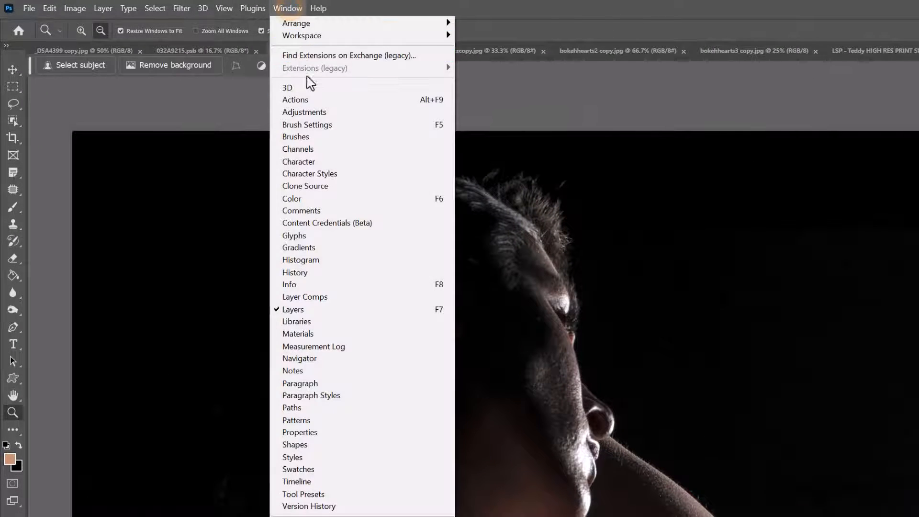
{"action": "left_click", "coordinate": [295, 99]}
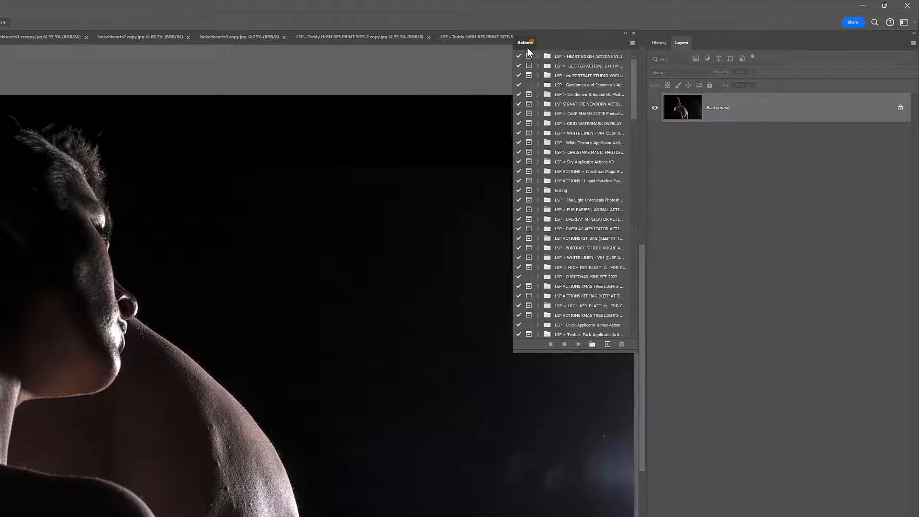
{"action": "left_click_drag", "start_coordinate": [527, 48], "coordinate": [374, 93]}
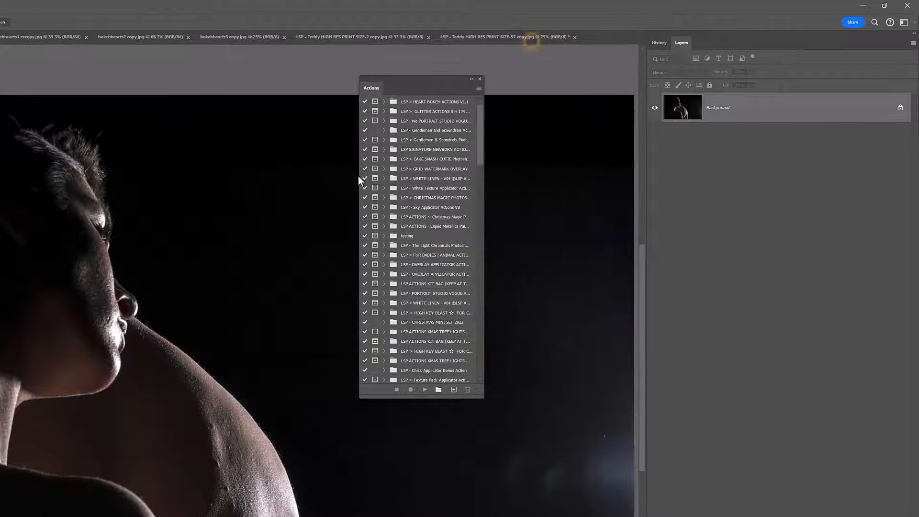
{"action": "left_click_drag", "start_coordinate": [358, 176], "coordinate": [221, 178]}
Step: Dock the Actions panel above the Layers panel and pull it back out to float over the canvas
{"action": "left_click_drag", "start_coordinate": [238, 88], "coordinate": [707, 37]}
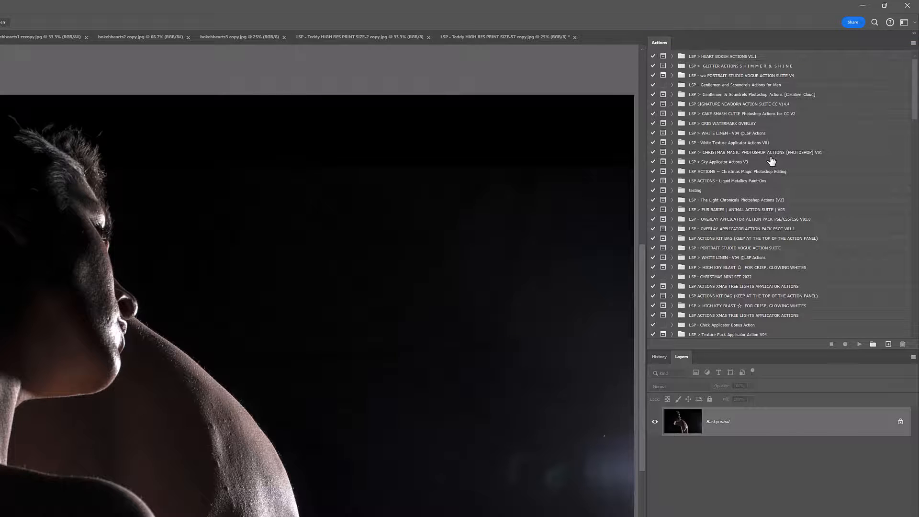
{"action": "left_click_drag", "start_coordinate": [659, 44], "coordinate": [489, 102]}
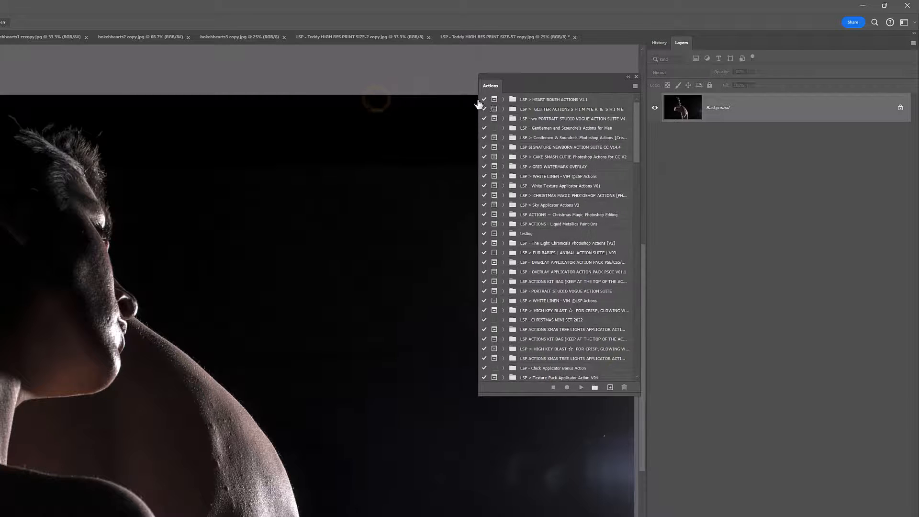
Step: Load "LSP - HEART BOKEH APPLICATOR ACTIONS.atn" from the DOWNLOADS folder into the Actions panel
{"action": "mouse_move", "coordinate": [636, 148]}
{"action": "left_mouse_down"}
{"action": "mouse_move", "coordinate": [650, 362]}
{"action": "mouse_move", "coordinate": [659, 103]}
{"action": "mouse_move", "coordinate": [637, 152]}
{"action": "left_mouse_up"}
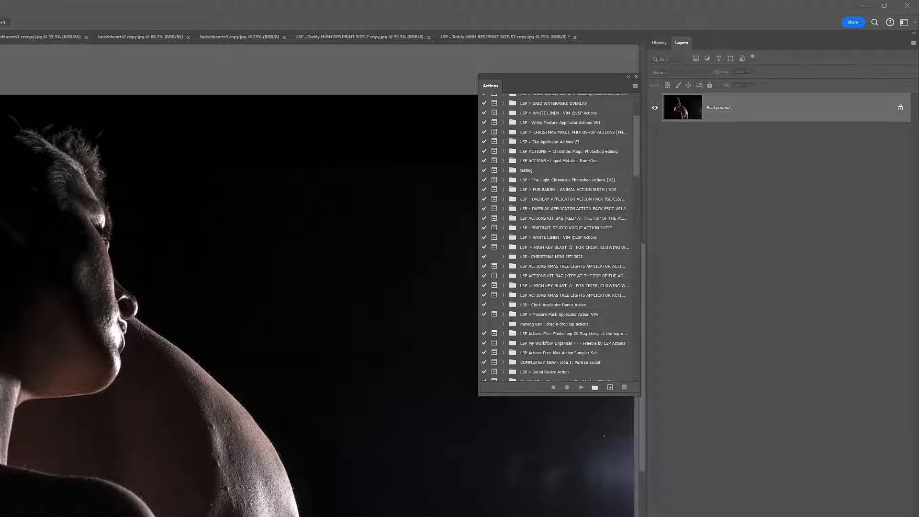
{"action": "left_click_drag", "start_coordinate": [0, 206], "coordinate": [86, 165]}
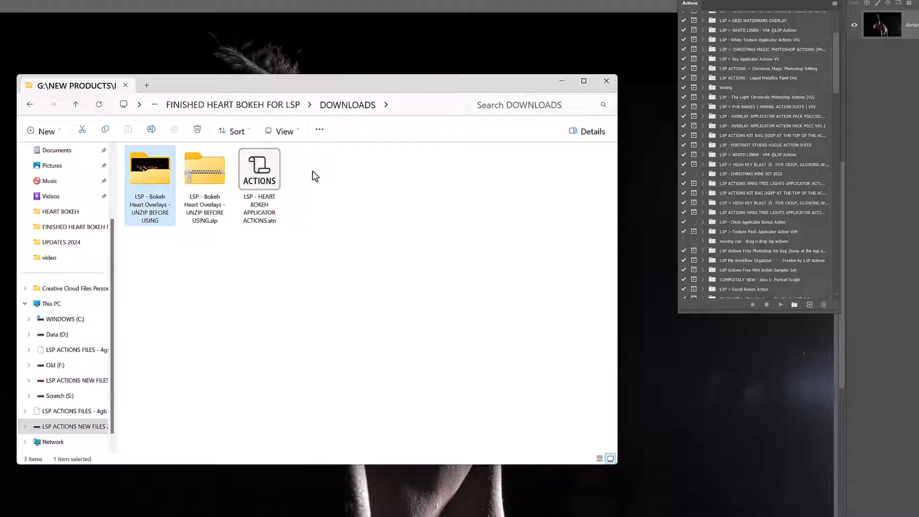
{"action": "left_click_drag", "start_coordinate": [257, 164], "coordinate": [257, 166]}
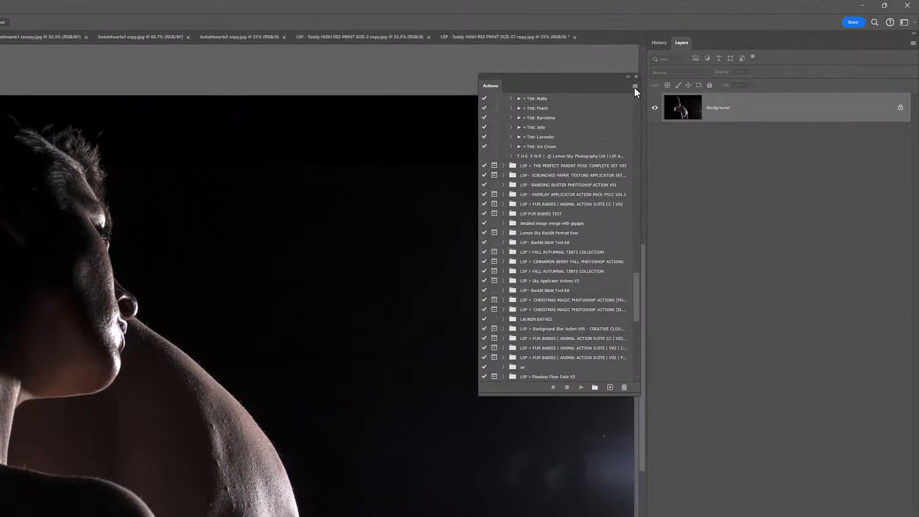
{"action": "left_click", "coordinate": [634, 87]}
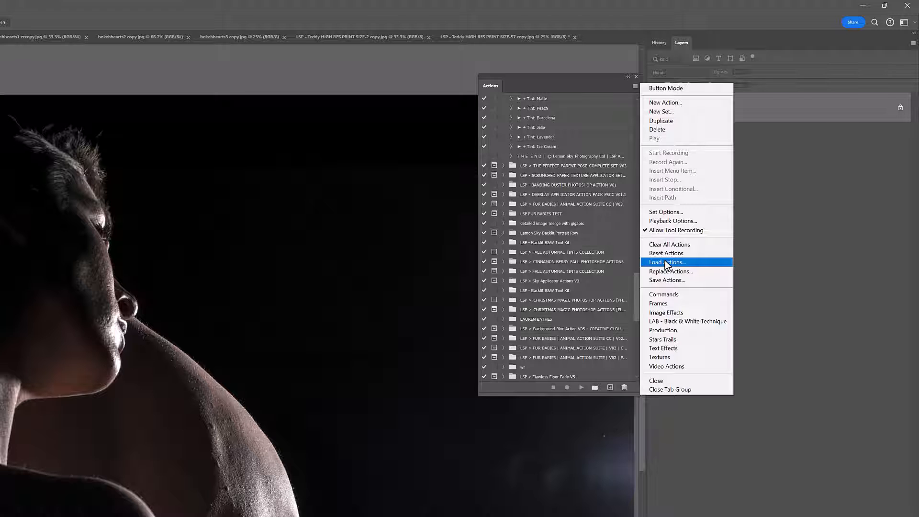
{"action": "left_click", "coordinate": [626, 265]}
Step: Look through the newly loaded "LSP > HEART BOKEH ACTIONS V1.1" set and move the Actions panel slightly higher over the canvas
{"action": "left_click_drag", "start_coordinate": [635, 287], "coordinate": [640, 316]}
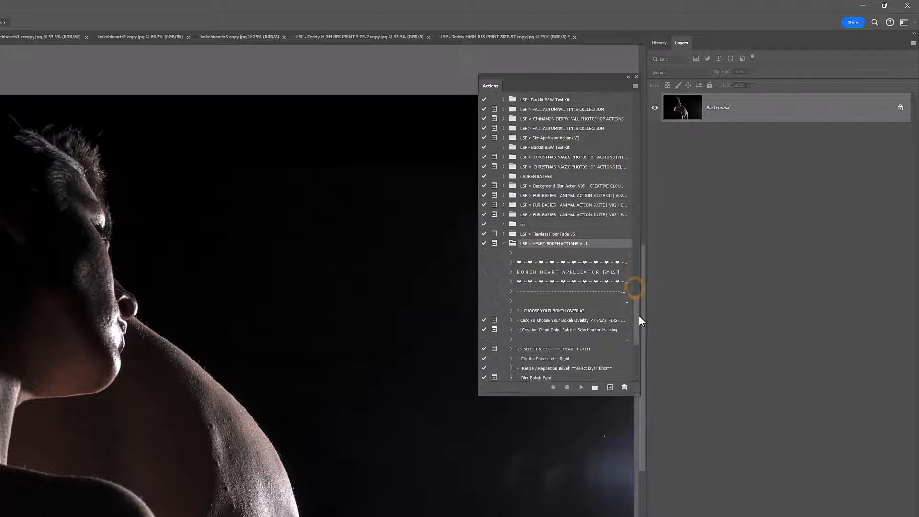
{"action": "scroll", "coordinate": [640, 325], "scroll_direction": "down", "scroll_amount": 10}
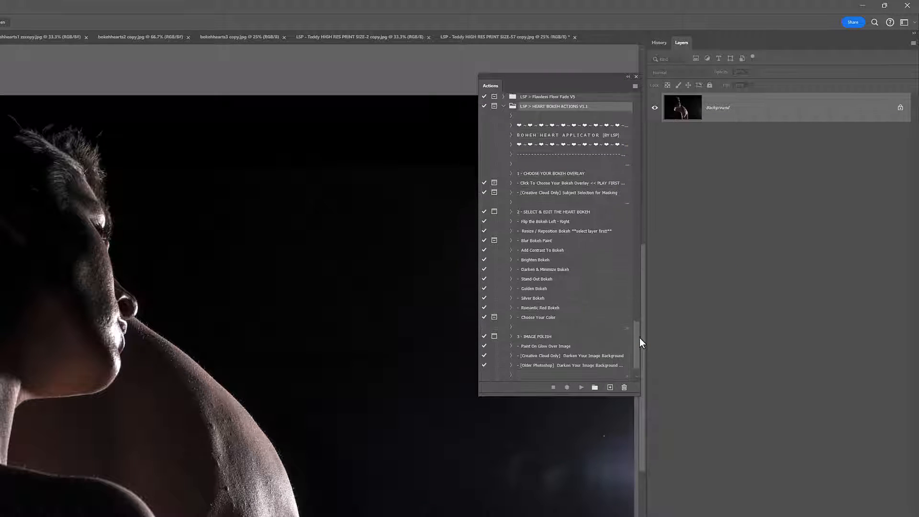
{"action": "scroll", "coordinate": [640, 335], "scroll_direction": "up", "scroll_amount": 2}
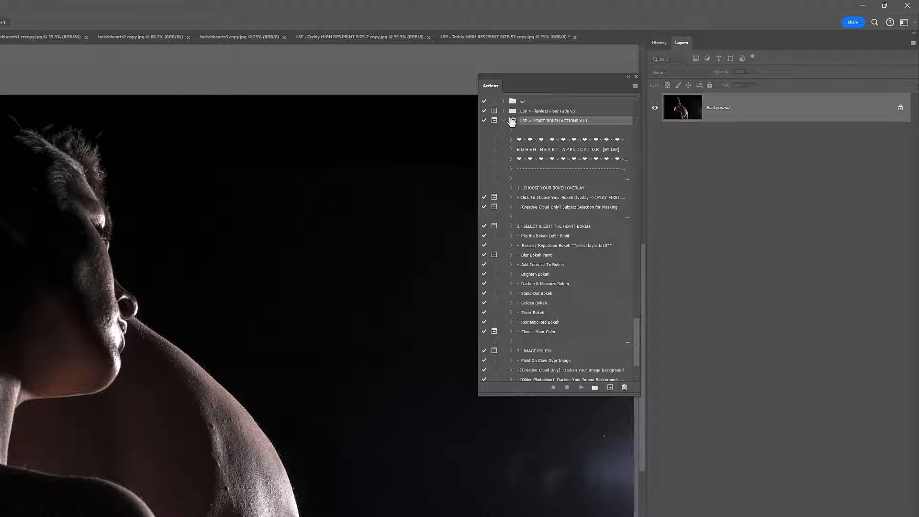
{"action": "left_click_drag", "start_coordinate": [511, 121], "coordinate": [565, 127]}
{"action": "left_click_drag", "start_coordinate": [486, 93], "coordinate": [466, 75]}
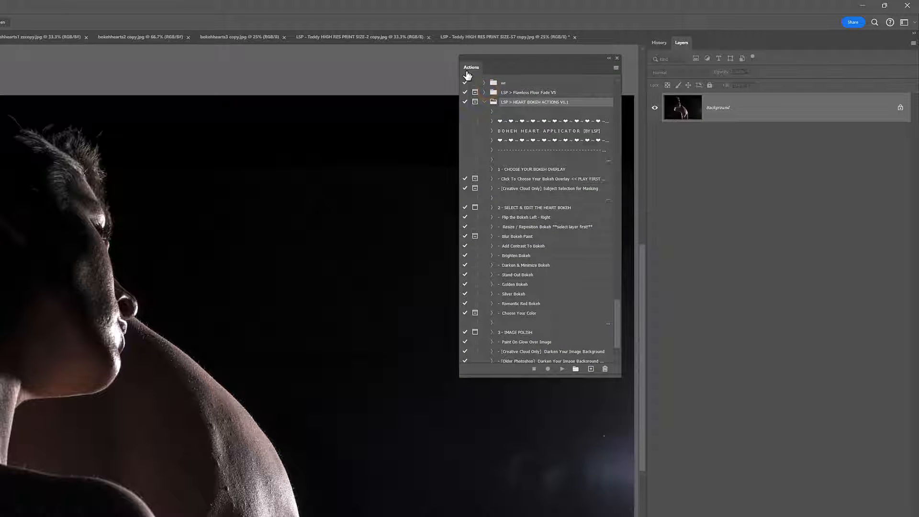
Step: Select the "Click To Choose Your Bokeh Overlay" action and switch the Actions panel to Button Mode
{"action": "scroll", "coordinate": [498, 105], "scroll_direction": "down", "scroll_amount": 3}
{"action": "left_click", "coordinate": [529, 128]}
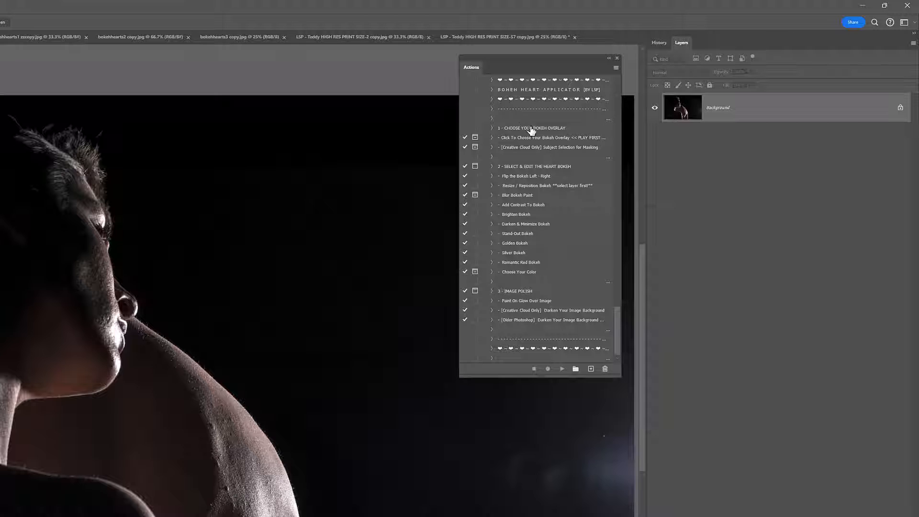
{"action": "left_click", "coordinate": [515, 139]}
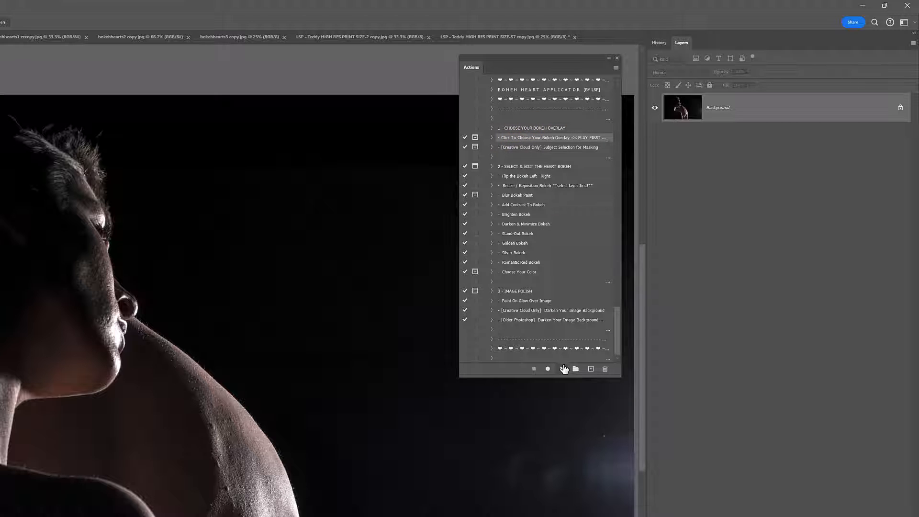
{"action": "left_click", "coordinate": [616, 68]}
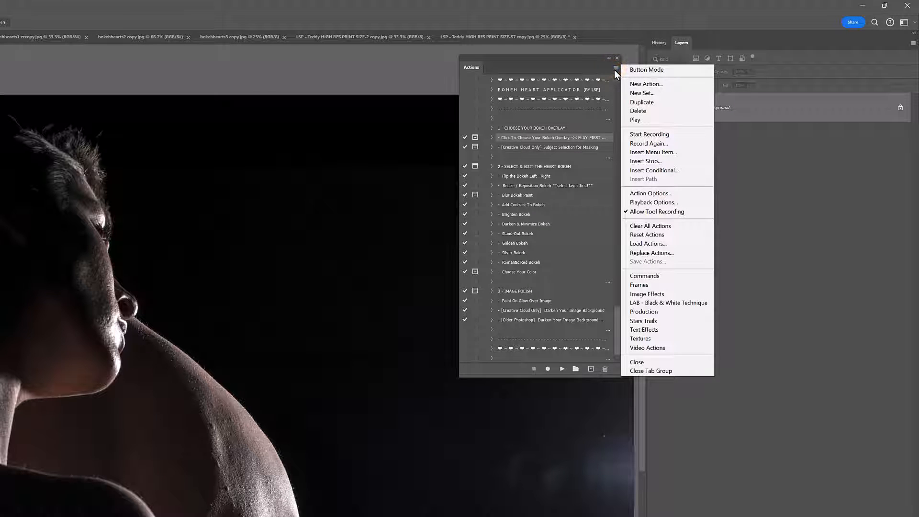
{"action": "left_click", "coordinate": [647, 70]}
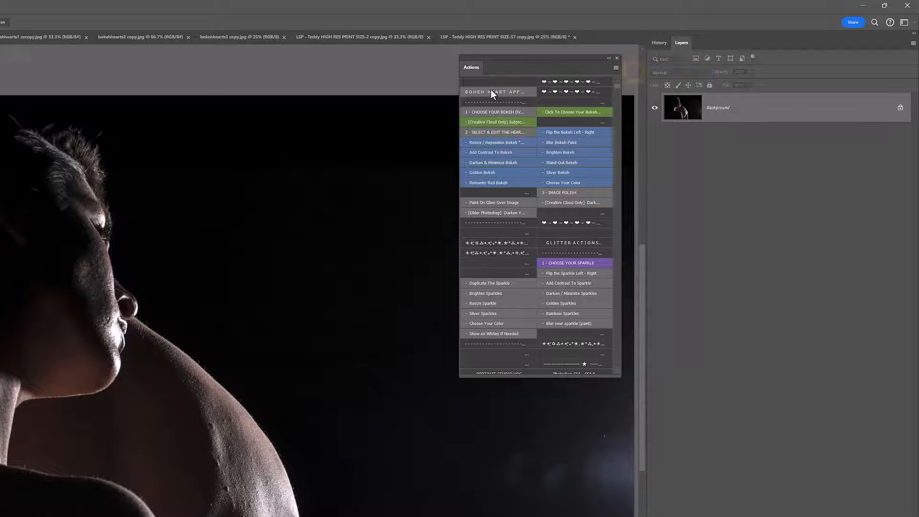
Step: Resize the Actions panel so its buttons form a single column, and bring the Bokeh Heart Applicator buttons into view
{"action": "left_click_drag", "start_coordinate": [455, 93], "coordinate": [366, 94]}
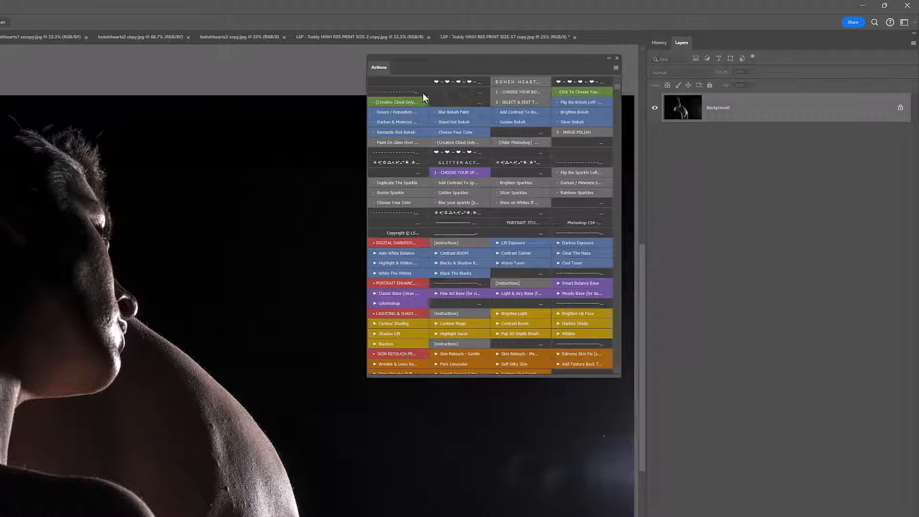
{"action": "left_click_drag", "start_coordinate": [617, 91], "coordinate": [628, 373]}
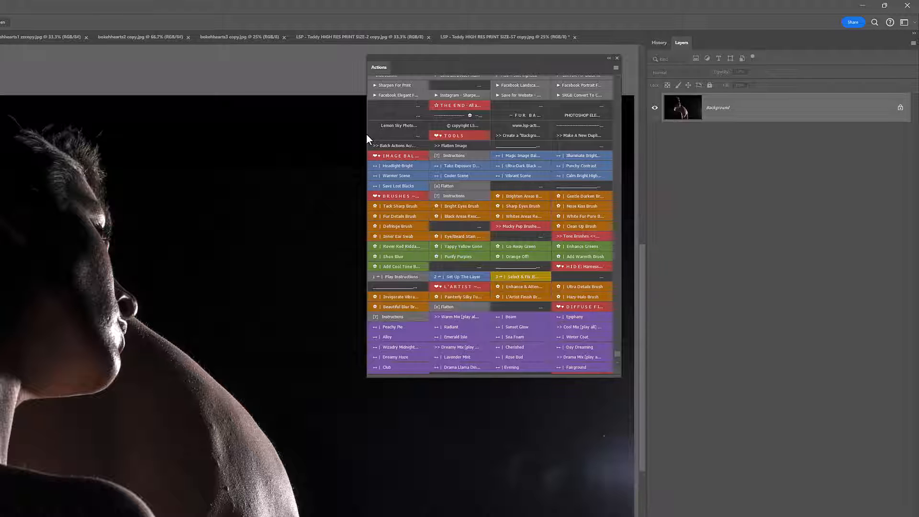
{"action": "left_click_drag", "start_coordinate": [368, 133], "coordinate": [499, 144]}
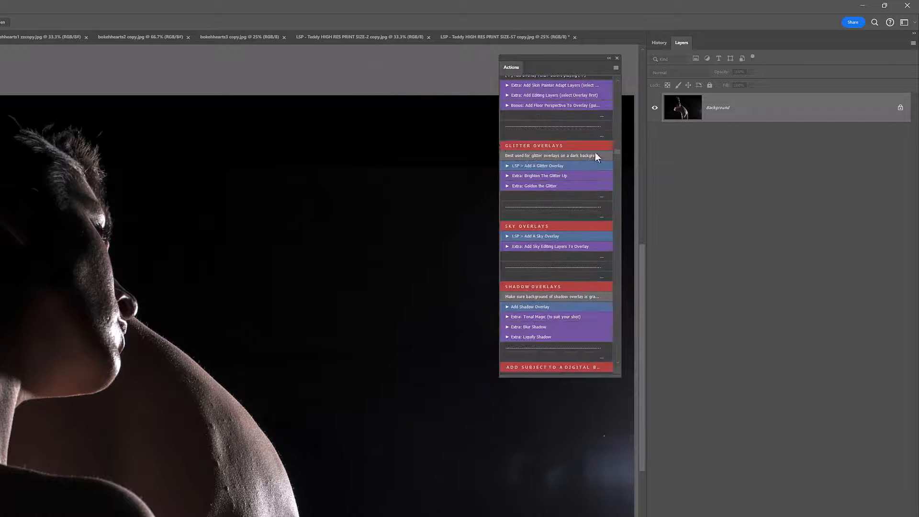
{"action": "left_click_drag", "start_coordinate": [618, 153], "coordinate": [625, 365]}
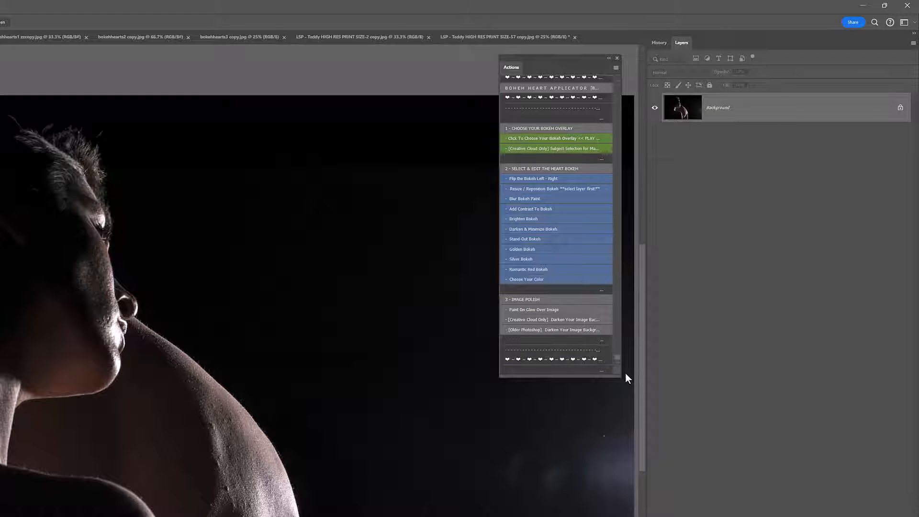
Step: Run the "Click To Choose Your Bokeh Overlay" action and continue past its instruction message to the overlay file selection
{"action": "left_click_drag", "start_coordinate": [513, 68], "coordinate": [527, 61]}
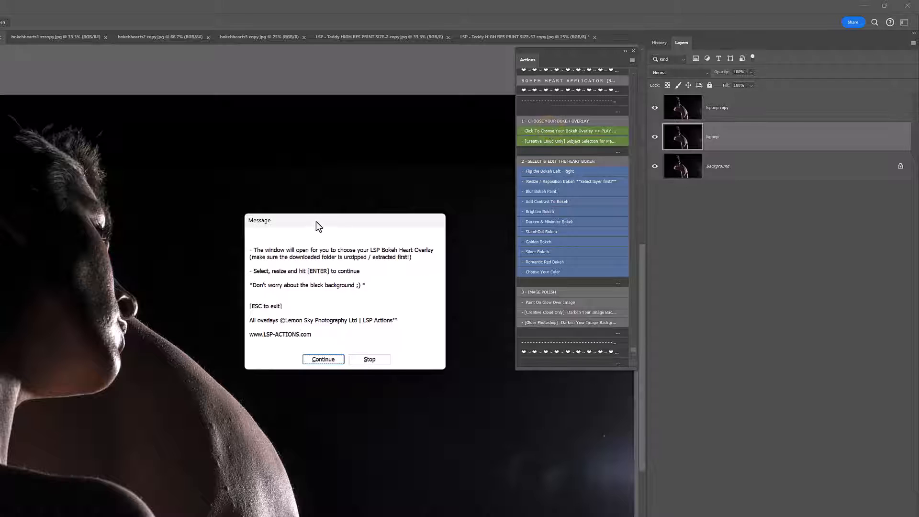
{"action": "left_click_drag", "start_coordinate": [315, 222], "coordinate": [309, 197]}
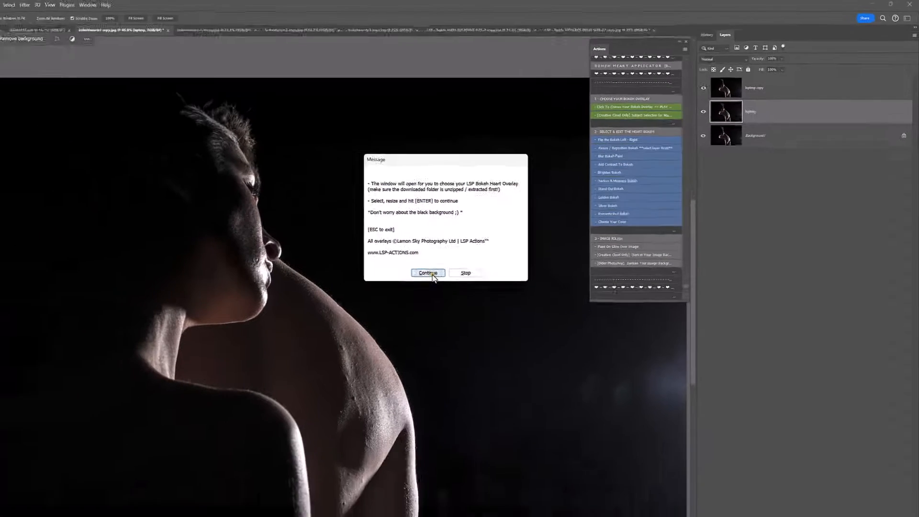
{"action": "left_click", "coordinate": [318, 334]}
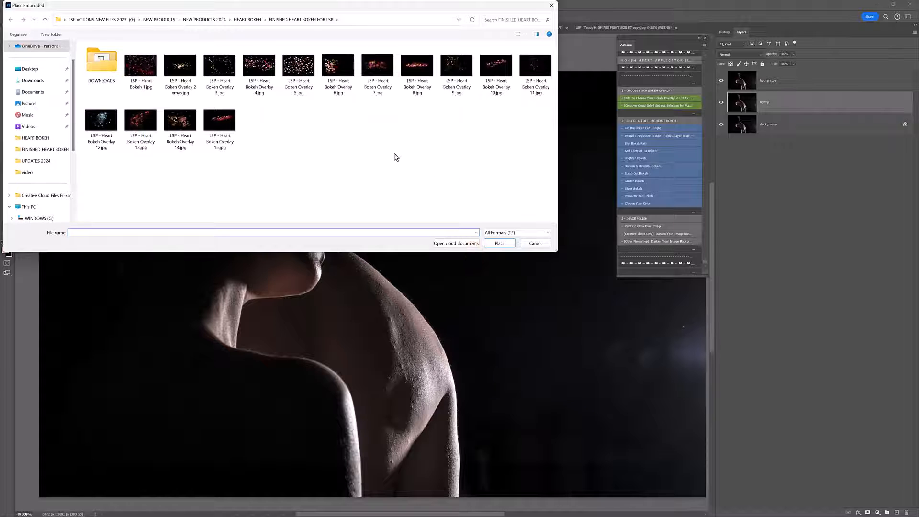
Step: Display the overlay files as extra large icons in the Place Embedded dialog and move the dialog over the canvas
{"action": "right_click", "coordinate": [301, 120]}
{"action": "mouse_move", "coordinate": [316, 127]}
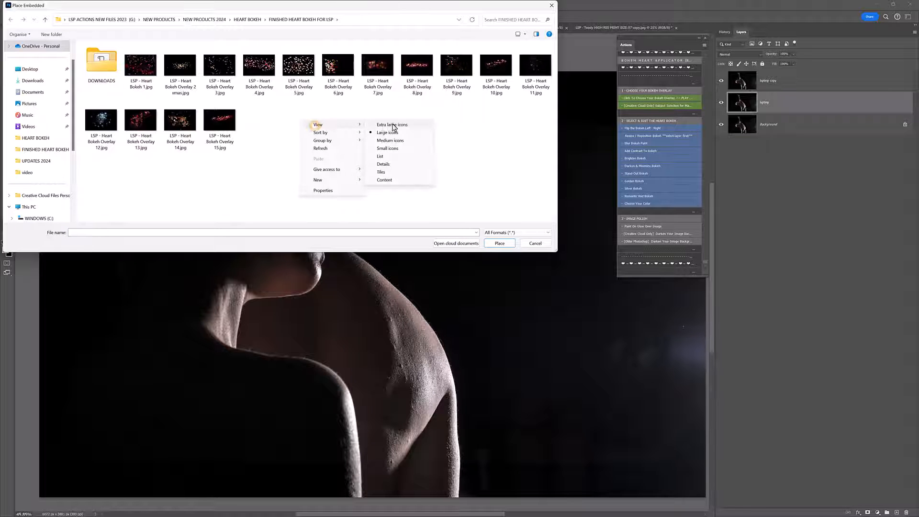
{"action": "left_click", "coordinate": [390, 132]}
{"action": "left_click_drag", "start_coordinate": [368, 10], "coordinate": [413, 78]}
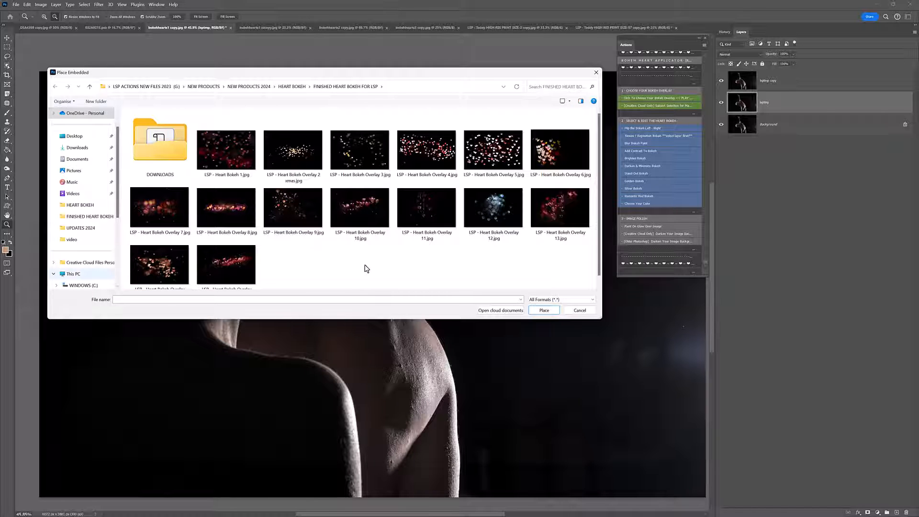
Step: Place LSP - Heart Bokeh Overlay 14.jpg, position its hearts mostly over the dark background beside the couple, and finish the overlay action
{"action": "left_click", "coordinate": [146, 265]}
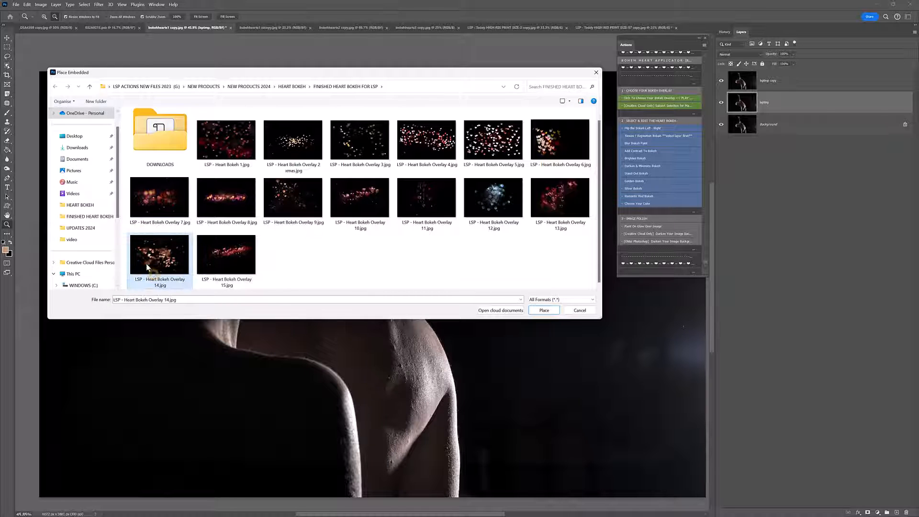
{"action": "double_click", "coordinate": [144, 263]}
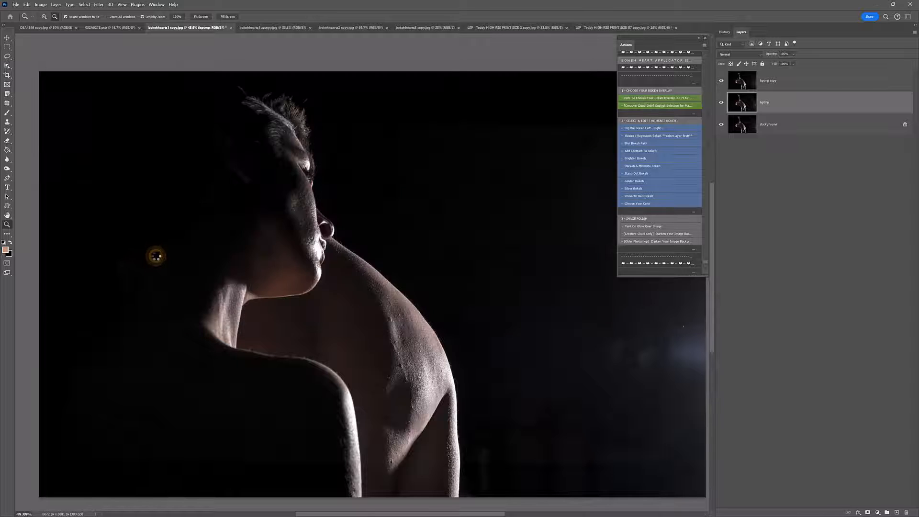
{"action": "mouse_move", "coordinate": [331, 313]}
{"action": "left_mouse_down"}
{"action": "mouse_move", "coordinate": [449, 309]}
{"action": "mouse_move", "coordinate": [275, 316]}
{"action": "mouse_move", "coordinate": [395, 302]}
{"action": "mouse_move", "coordinate": [344, 307]}
{"action": "left_mouse_up"}
{"action": "mouse_move", "coordinate": [367, 515]}
{"action": "left_mouse_down"}
{"action": "mouse_move", "coordinate": [380, 514]}
{"action": "mouse_move", "coordinate": [370, 515]}
{"action": "left_mouse_up"}
{"action": "left_click_drag", "start_coordinate": [364, 421], "coordinate": [439, 376]}
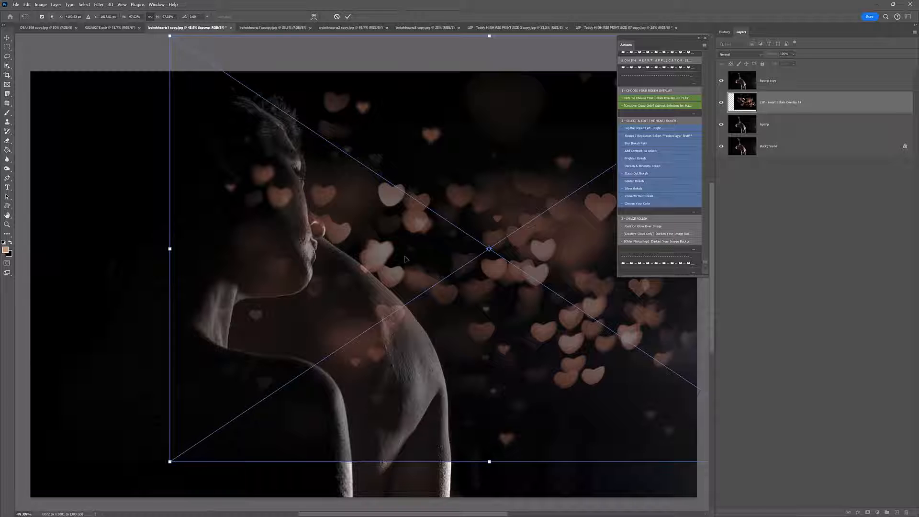
{"action": "key", "text": "Return"}
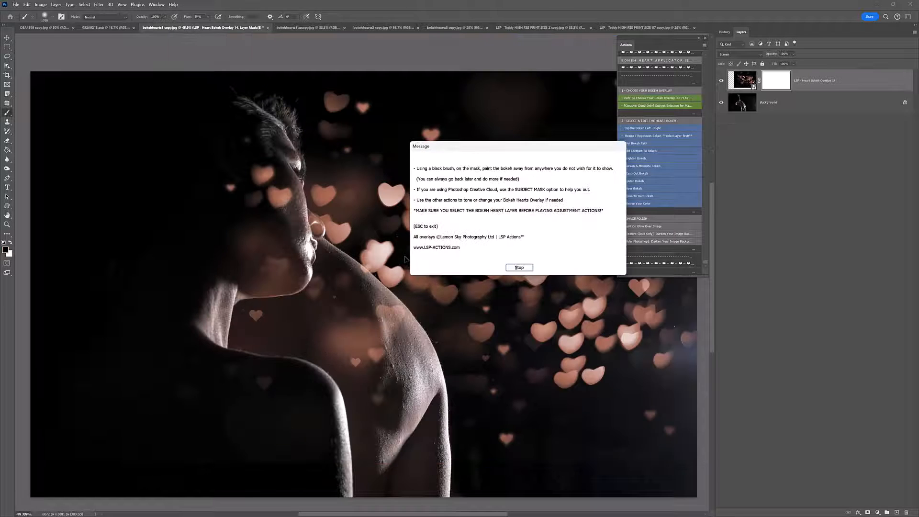
{"action": "left_click", "coordinate": [519, 267]}
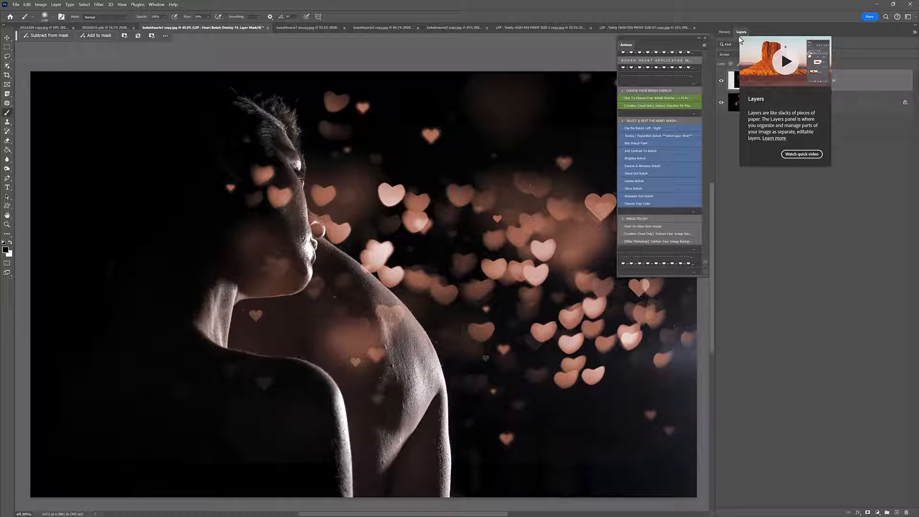
{"action": "left_click", "coordinate": [153, 6]}
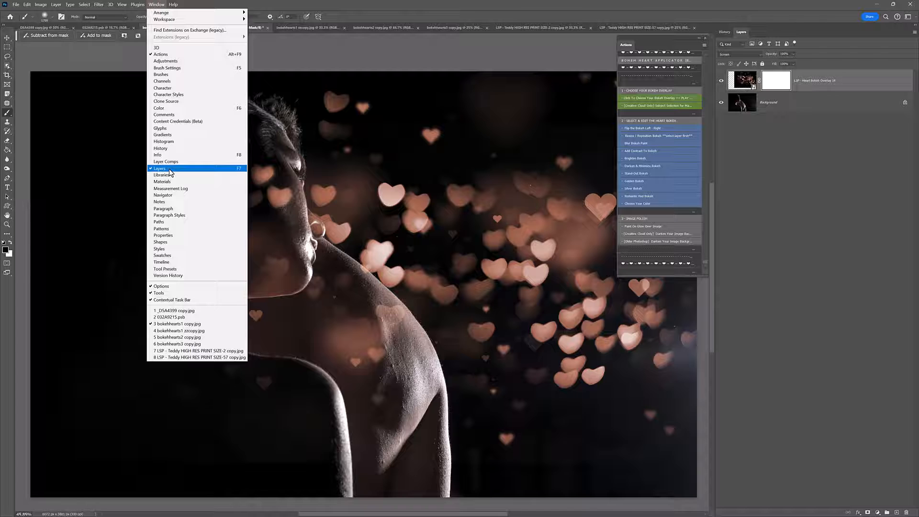
{"action": "left_click", "coordinate": [164, 4]}
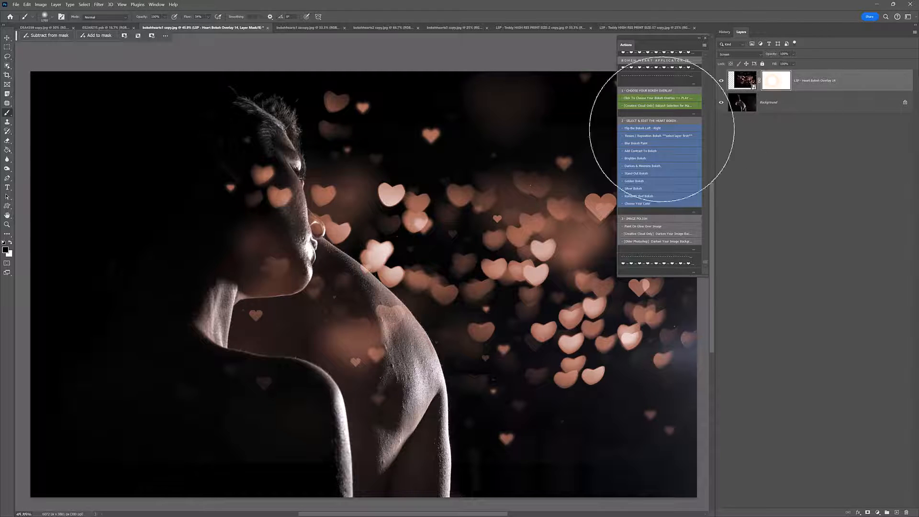
Step: Try painting the bokeh off the couple's heads freehand with black on the overlay's mask, and undo the painting
{"action": "mouse_move", "coordinate": [247, 279]}
{"action": "left_mouse_down"}
{"action": "mouse_move", "coordinate": [216, 185]}
{"action": "mouse_move", "coordinate": [224, 186]}
{"action": "left_mouse_up"}
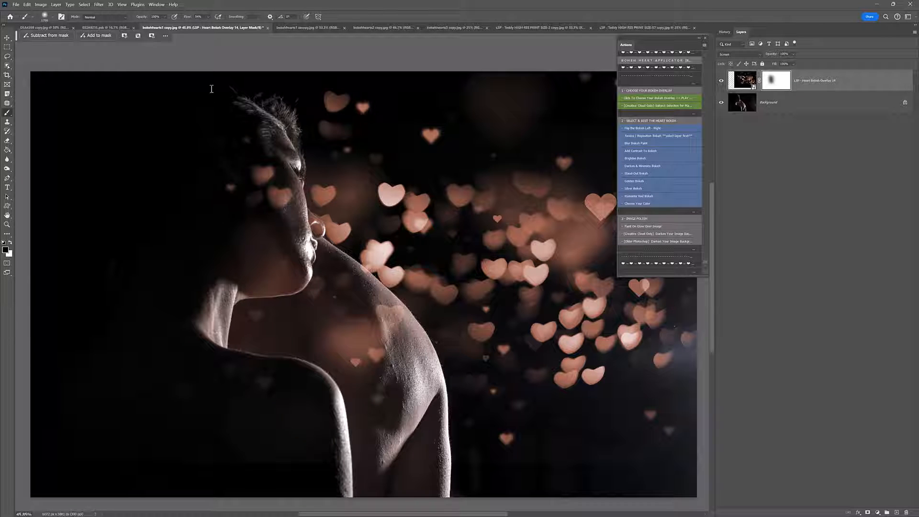
{"action": "key", "text": "Return"}
{"action": "mouse_move", "coordinate": [218, 170]}
{"action": "left_mouse_down"}
{"action": "mouse_move", "coordinate": [226, 182]}
{"action": "mouse_move", "coordinate": [231, 176]}
{"action": "mouse_move", "coordinate": [238, 275]}
{"action": "mouse_move", "coordinate": [220, 263]}
{"action": "mouse_move", "coordinate": [300, 361]}
{"action": "mouse_move", "coordinate": [305, 312]}
{"action": "mouse_move", "coordinate": [311, 349]}
{"action": "mouse_move", "coordinate": [232, 287]}
{"action": "mouse_move", "coordinate": [232, 226]}
{"action": "mouse_move", "coordinate": [328, 154]}
{"action": "mouse_move", "coordinate": [359, 363]}
{"action": "mouse_move", "coordinate": [238, 302]}
{"action": "left_mouse_up"}
{"action": "key", "text": "ctrl+z"}
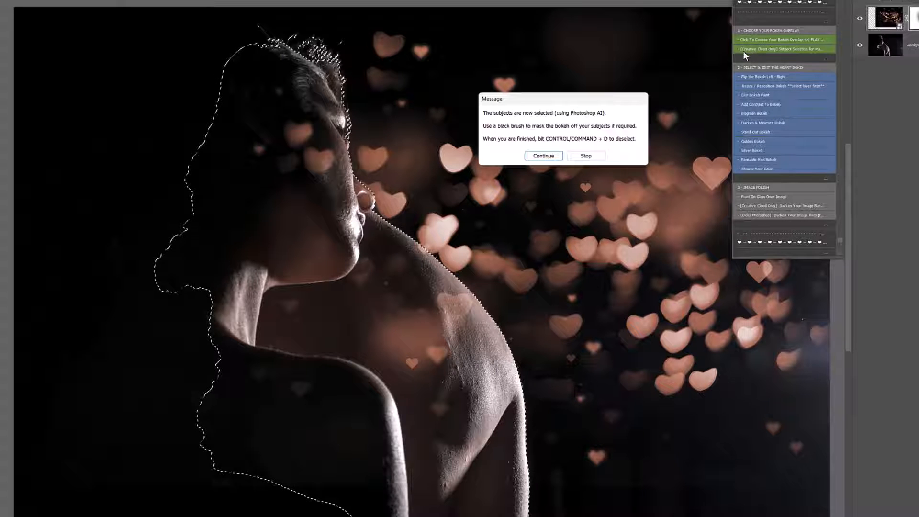
Step: With the subject selection from the action active, paint the bokeh off the couple on the overlay's mask and deselect
{"action": "left_click", "coordinate": [543, 156]}
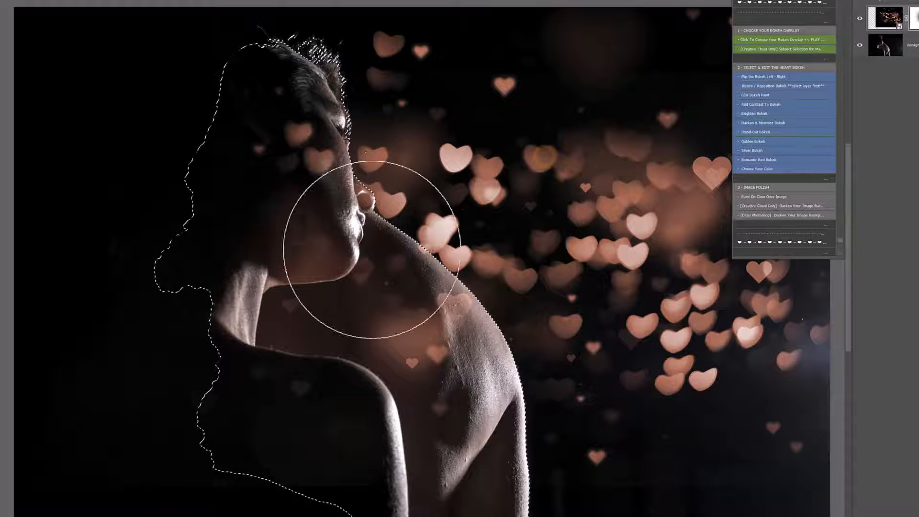
{"action": "mouse_move", "coordinate": [387, 306]}
{"action": "left_mouse_down"}
{"action": "mouse_move", "coordinate": [550, 338]}
{"action": "mouse_move", "coordinate": [513, 394]}
{"action": "left_mouse_up"}
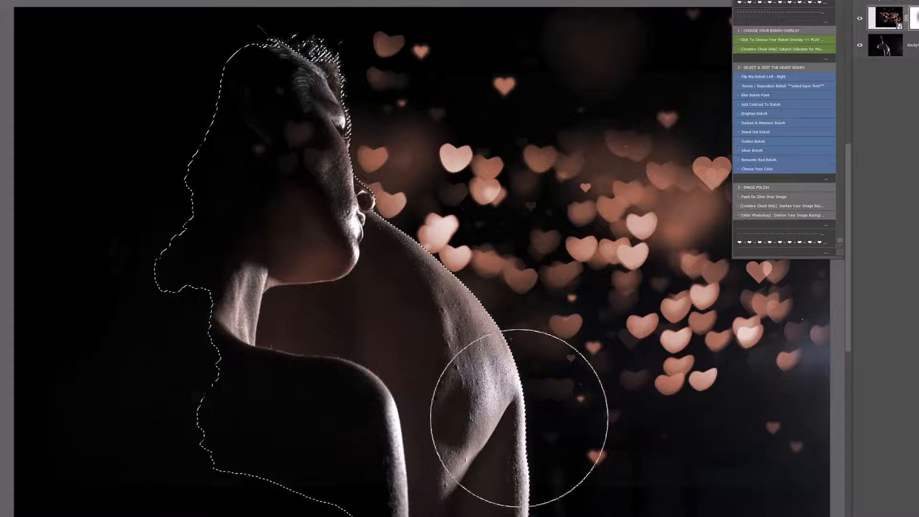
{"action": "mouse_move", "coordinate": [316, 98]}
{"action": "left_mouse_down"}
{"action": "mouse_move", "coordinate": [380, 378]}
{"action": "mouse_move", "coordinate": [164, 312]}
{"action": "left_mouse_up"}
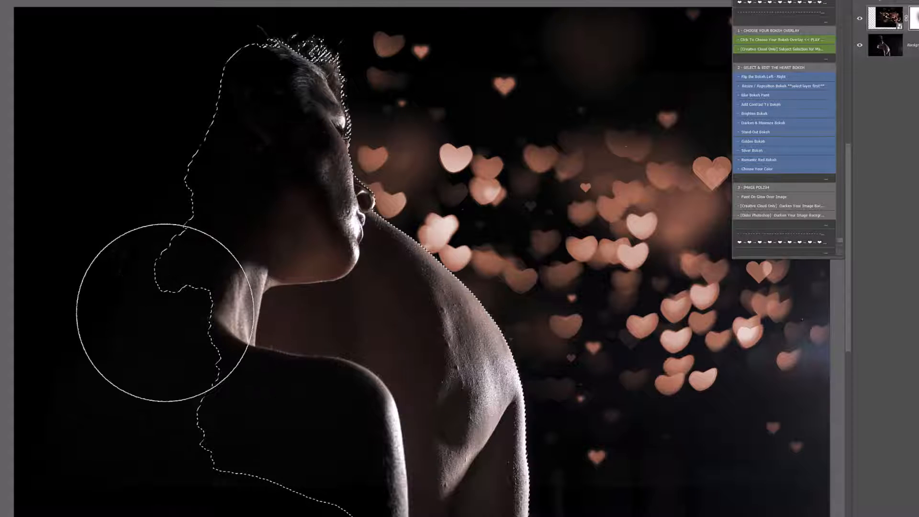
{"action": "key", "text": "ctrl+d"}
{"action": "key", "text": "v"}
{"action": "key", "text": "b"}
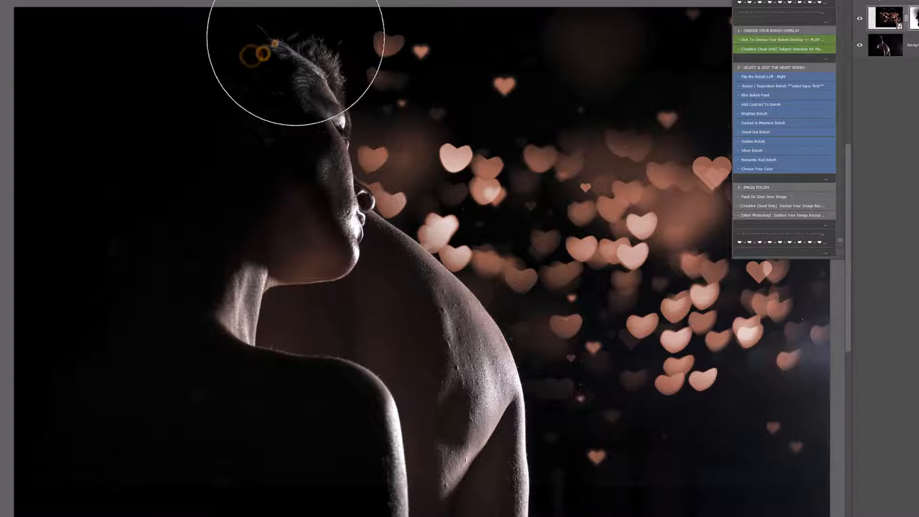
{"action": "mouse_move", "coordinate": [297, 314]}
{"action": "left_mouse_down"}
{"action": "mouse_move", "coordinate": [457, 412]}
{"action": "mouse_move", "coordinate": [441, 456]}
{"action": "left_mouse_up"}
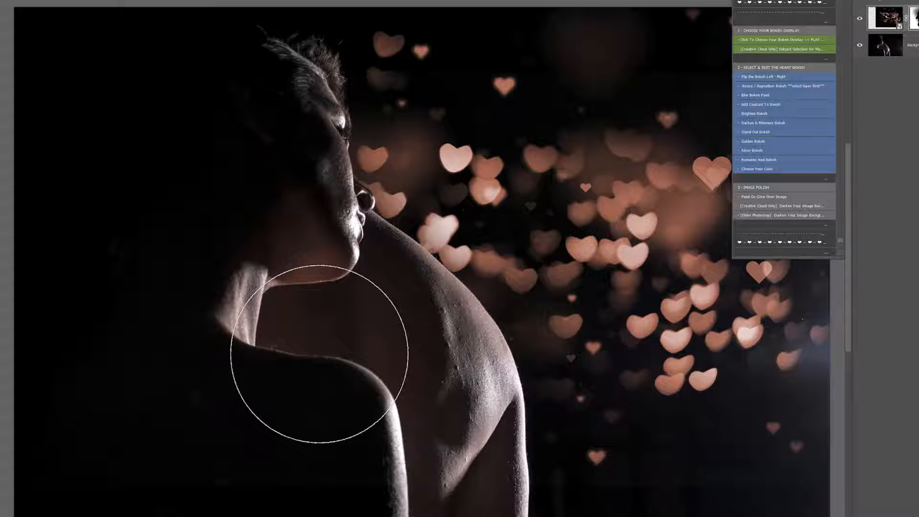
Step: Try further brush strokes on the overlay's mask over the background hearts and undo them
{"action": "mouse_move", "coordinate": [573, 194]}
{"action": "left_mouse_down"}
{"action": "mouse_move", "coordinate": [439, 266]}
{"action": "mouse_move", "coordinate": [544, 216]}
{"action": "left_mouse_up"}
{"action": "key", "text": "ctrl+z"}
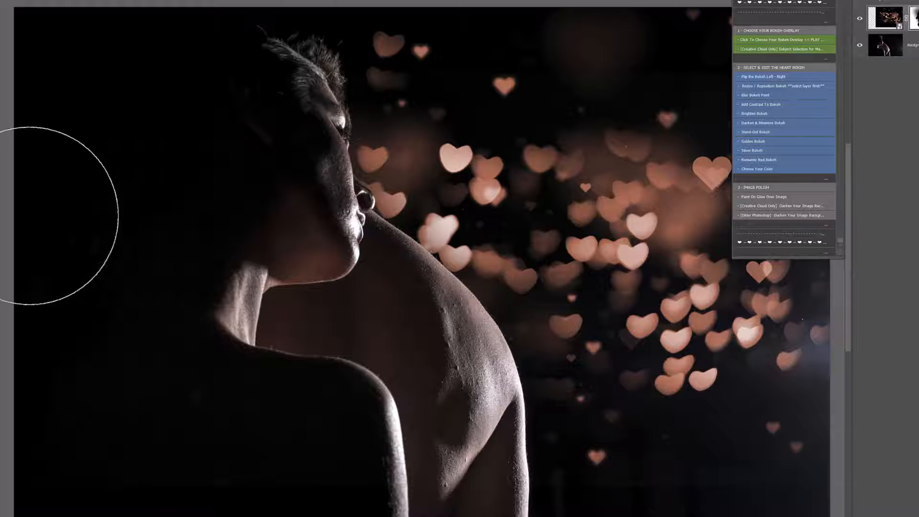
{"action": "mouse_move", "coordinate": [362, 238]}
{"action": "left_mouse_down"}
{"action": "mouse_move", "coordinate": [235, 315]}
{"action": "mouse_move", "coordinate": [258, 324]}
{"action": "mouse_move", "coordinate": [351, 195]}
{"action": "mouse_move", "coordinate": [410, 257]}
{"action": "left_mouse_up"}
{"action": "key", "text": "ctrl+z"}
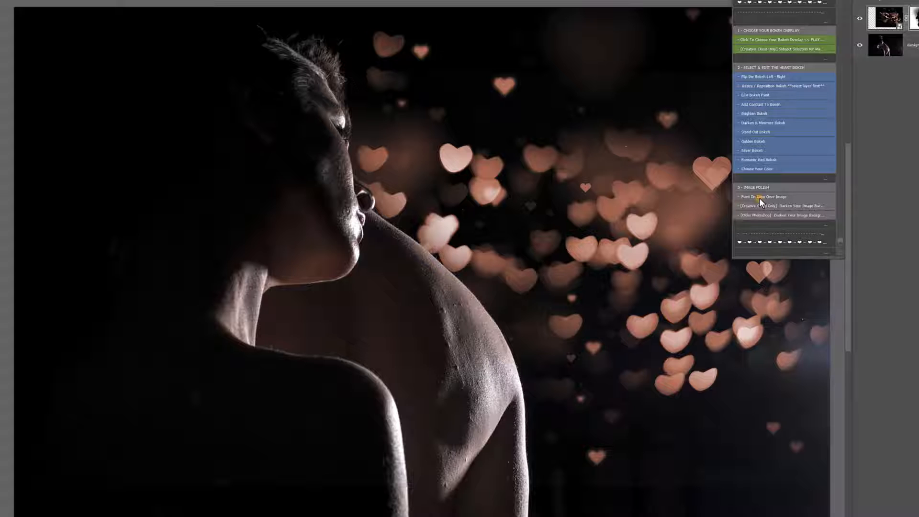
Step: Run the "Paint On Glow Over Image" action and brush glow over the nearby hearts, the couple's heads and the lit shoulder and arm
{"action": "left_click", "coordinate": [761, 198]}
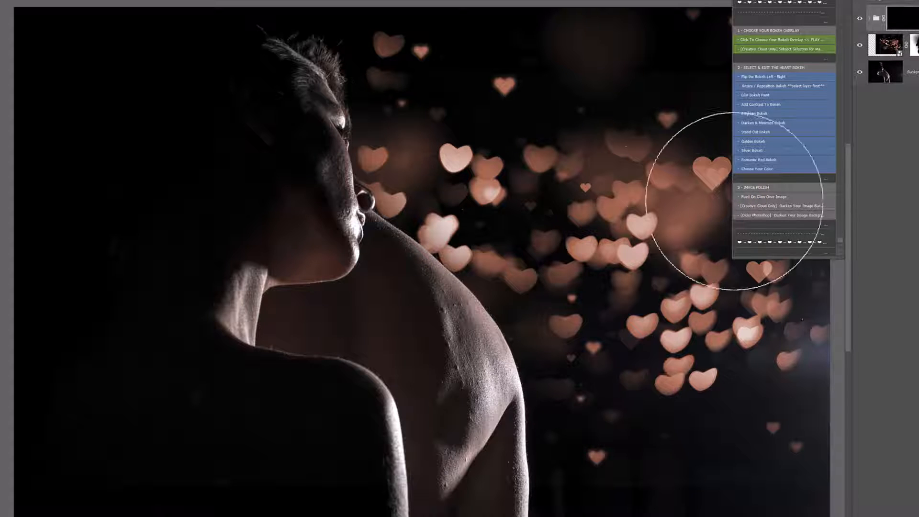
{"action": "left_click", "coordinate": [441, 236]}
{"action": "left_click", "coordinate": [392, 202]}
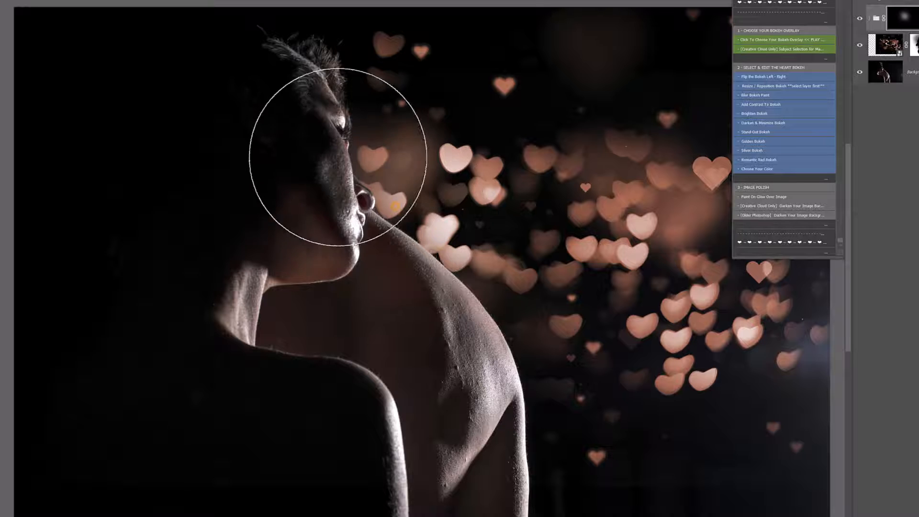
{"action": "left_click", "coordinate": [333, 151]}
{"action": "left_click", "coordinate": [307, 93]}
{"action": "left_click", "coordinate": [475, 322]}
{"action": "left_click", "coordinate": [511, 425]}
{"action": "left_click", "coordinate": [511, 470]}
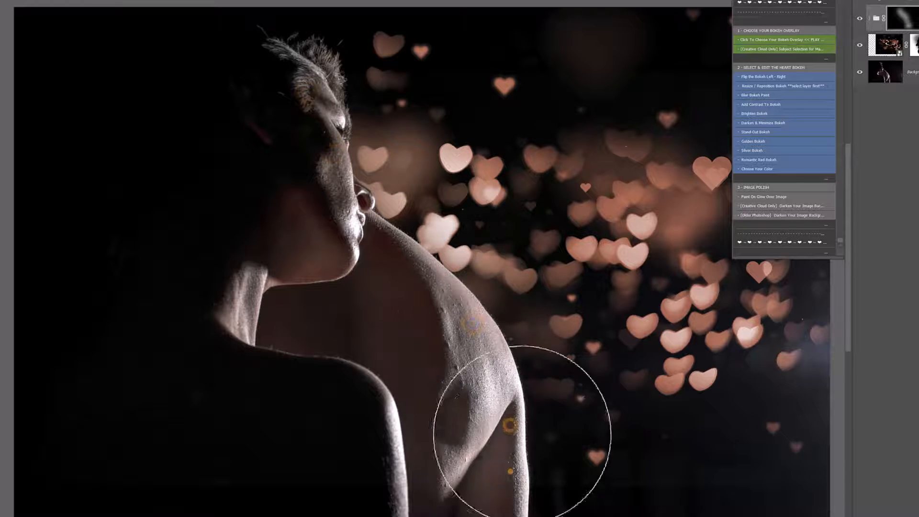
{"action": "left_click", "coordinate": [529, 378]}
{"action": "left_click", "coordinate": [477, 223]}
{"action": "left_click", "coordinate": [412, 170]}
{"action": "left_click", "coordinate": [359, 64]}
{"action": "left_click", "coordinate": [296, 15]}
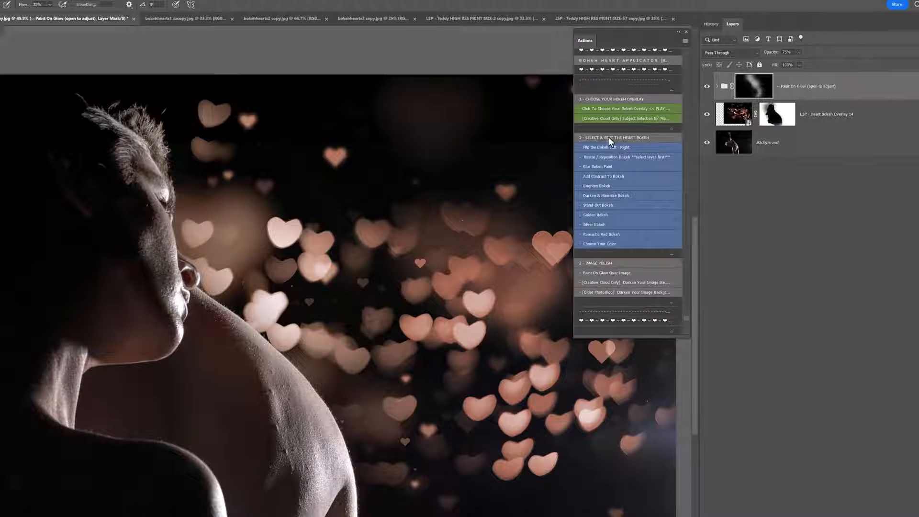
Step: Select the LSP - Heart Bokeh Overlay 14 layer and flip the bokeh left to right repeatedly, ending in its original orientation
{"action": "left_click", "coordinate": [729, 124]}
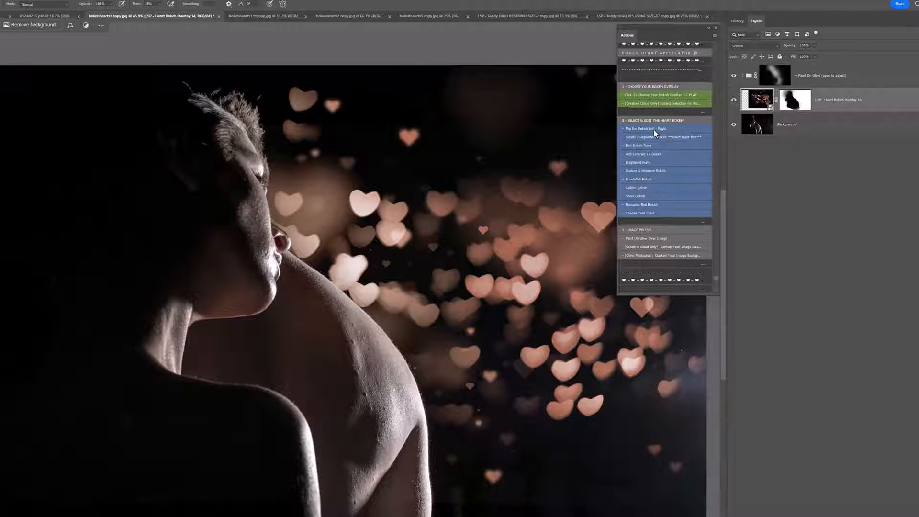
{"action": "left_click", "coordinate": [654, 131]}
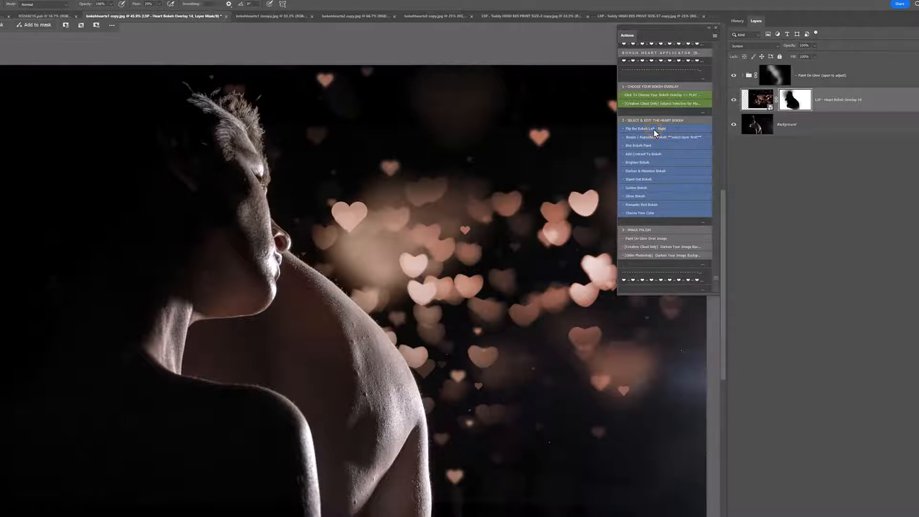
{"action": "left_click", "coordinate": [654, 130]}
{"action": "left_click", "coordinate": [654, 131]}
{"action": "left_click", "coordinate": [654, 131]}
Step: Run the Resize / Reposition Bokeh action and shift the heart overlay slightly to the right
{"action": "left_click", "coordinate": [652, 139]}
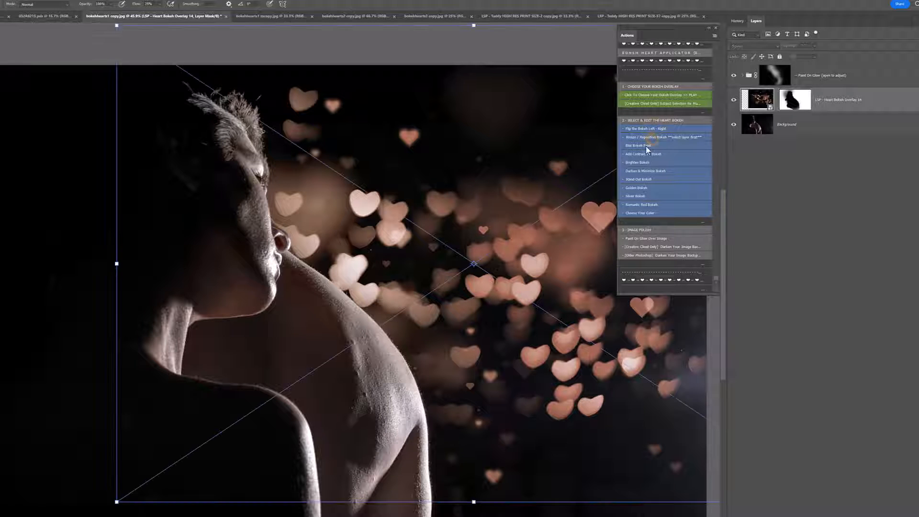
{"action": "left_click_drag", "start_coordinate": [525, 292], "coordinate": [460, 325]}
{"action": "key", "text": "Return"}
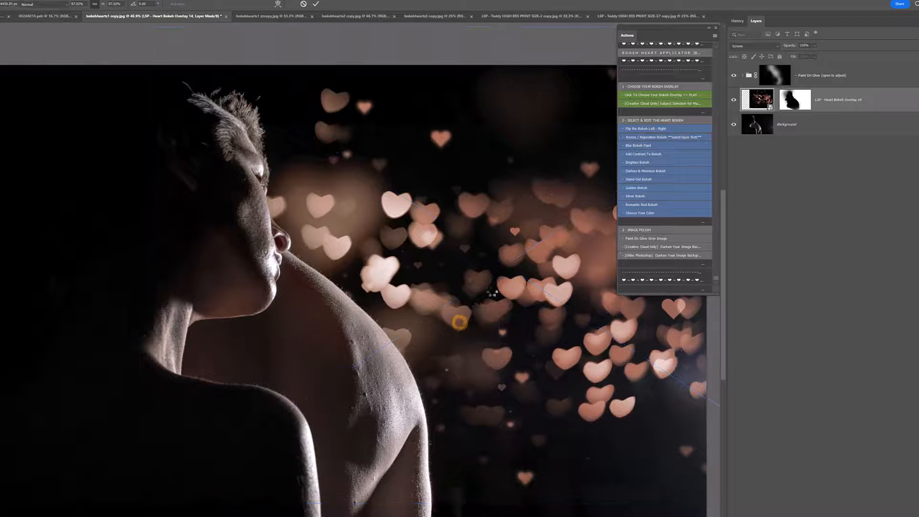
Step: Run the "Blur Bokeh Paint" action on the overlay layer and paint blur over the hearts beside the couple
{"action": "left_click", "coordinate": [643, 145]}
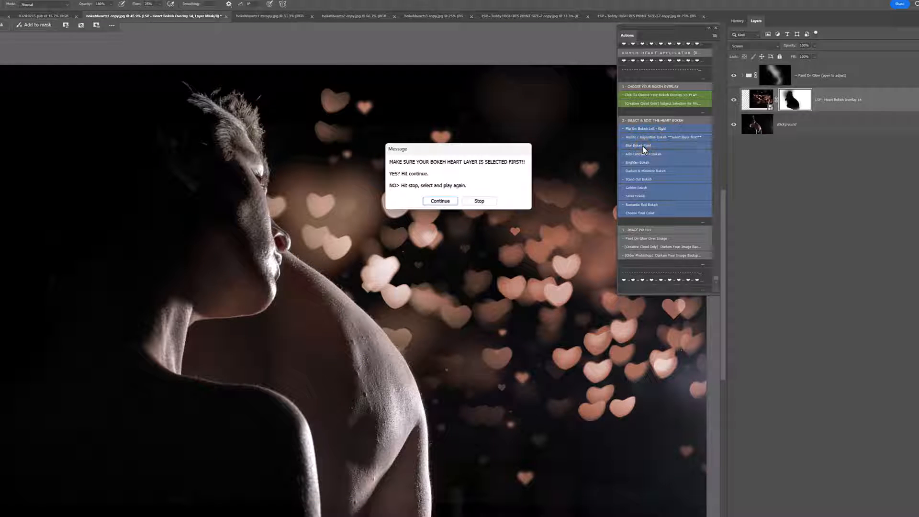
{"action": "left_click", "coordinate": [440, 201]}
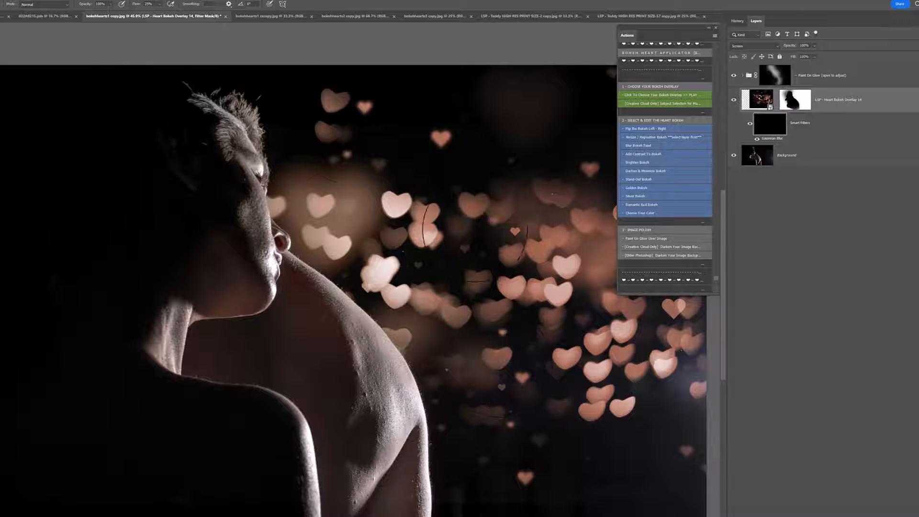
{"action": "left_click_drag", "start_coordinate": [425, 266], "coordinate": [344, 207]}
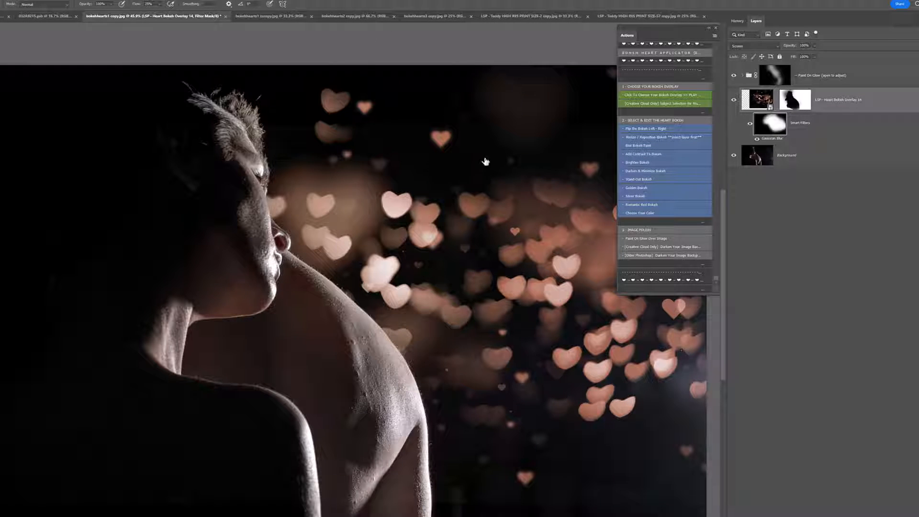
Step: Try a higher radius for the overlay's Gaussian Blur smart filter and cancel the change
{"action": "double_click", "coordinate": [772, 140]}
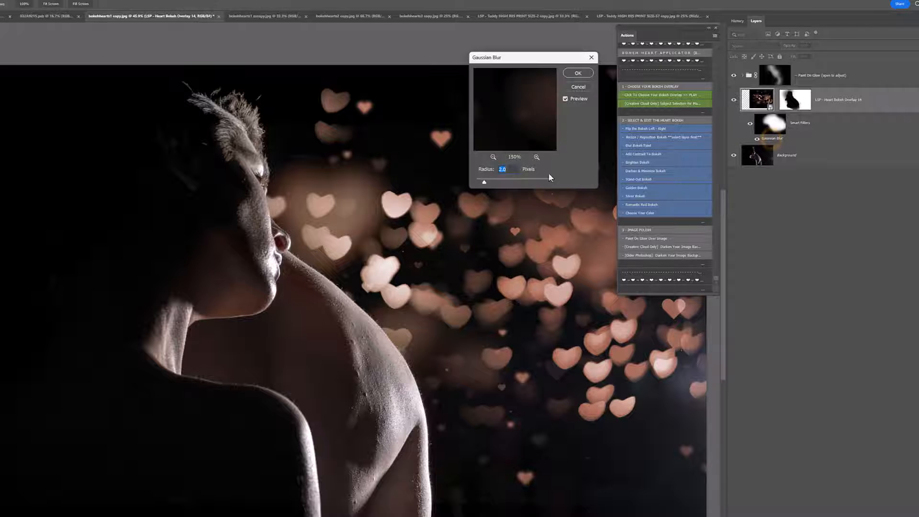
{"action": "mouse_move", "coordinate": [508, 183]}
{"action": "left_mouse_down"}
{"action": "mouse_move", "coordinate": [533, 185]}
{"action": "mouse_move", "coordinate": [494, 182]}
{"action": "left_mouse_up"}
{"action": "left_click_drag", "start_coordinate": [495, 182], "coordinate": [515, 181]}
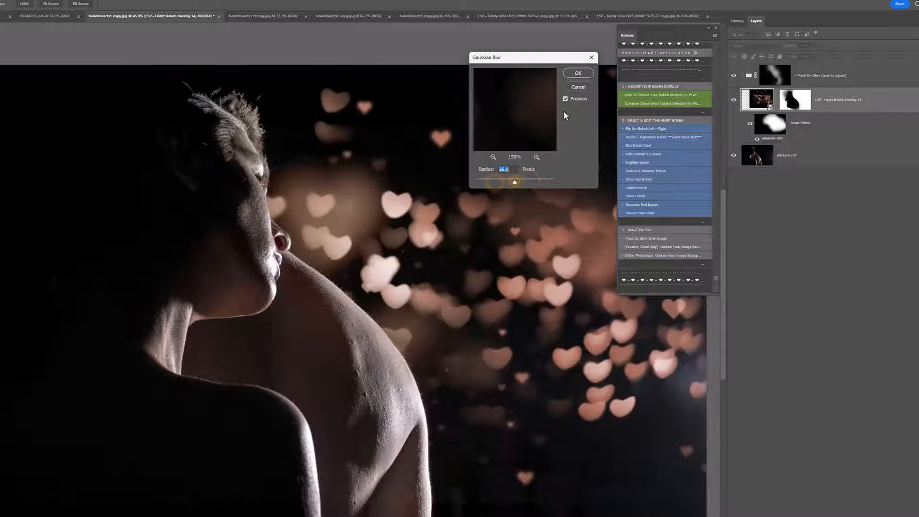
{"action": "left_click", "coordinate": [580, 89]}
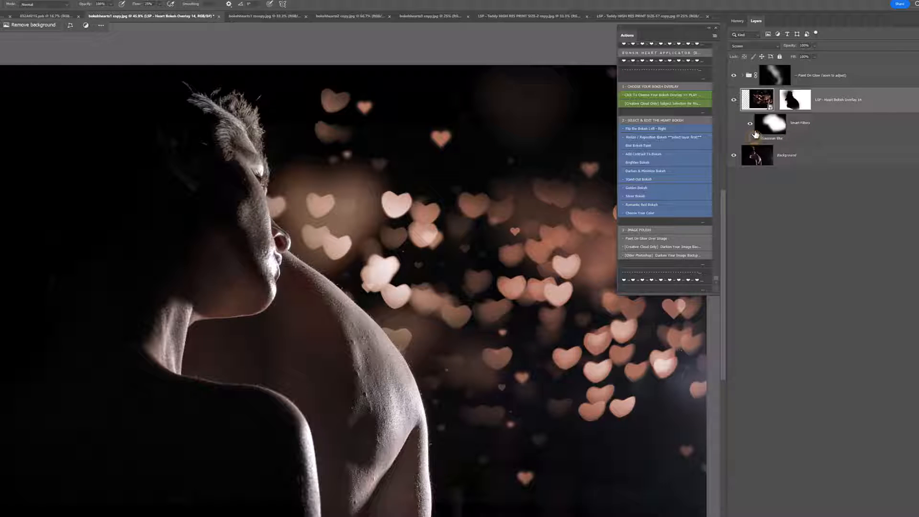
Step: Run the "Add Contrast To Bokeh" action and adjust the contrast layer's opacity
{"action": "left_click", "coordinate": [645, 154]}
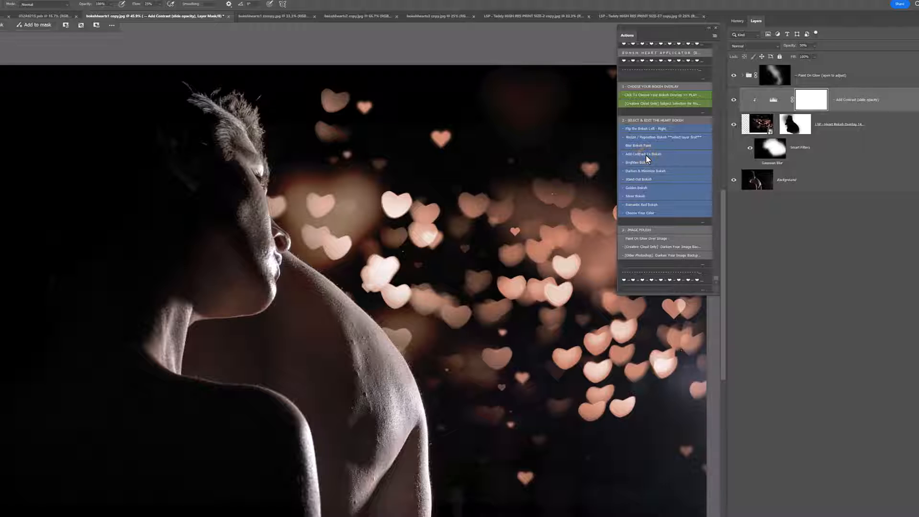
{"action": "left_click", "coordinate": [814, 45]}
{"action": "left_click_drag", "start_coordinate": [822, 54], "coordinate": [821, 57]}
Step: Toggle the visibility of the Add Contrast and heart overlay layers to compare the effect, leaving the contrast layer hidden
{"action": "left_click", "coordinate": [736, 104]}
{"action": "left_click", "coordinate": [736, 104]}
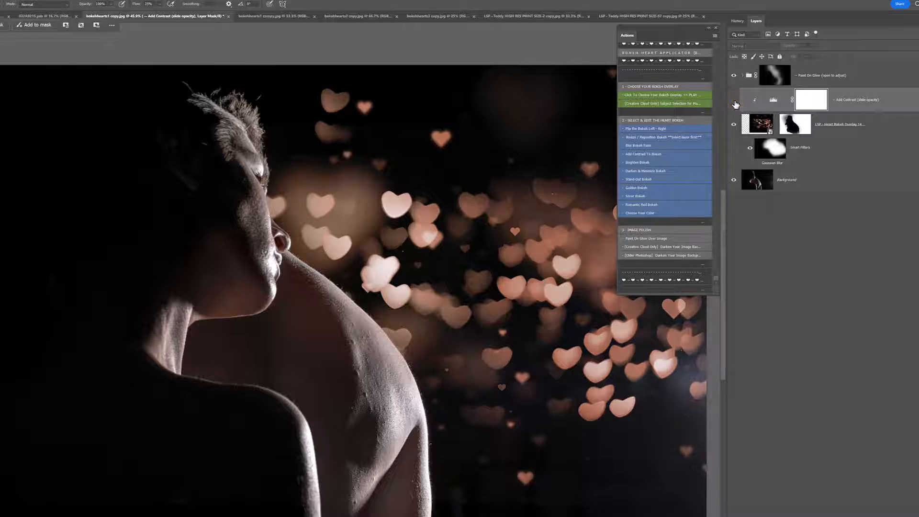
{"action": "left_click", "coordinate": [733, 102]}
{"action": "left_click", "coordinate": [733, 102]}
{"action": "left_click", "coordinate": [733, 123]}
{"action": "left_click", "coordinate": [733, 124]}
Step: Run the "Brighten Bokeh" and "Darken & Minimize Bokeh" actions in turn, hiding each resulting adjustment layer
{"action": "left_click", "coordinate": [637, 162]}
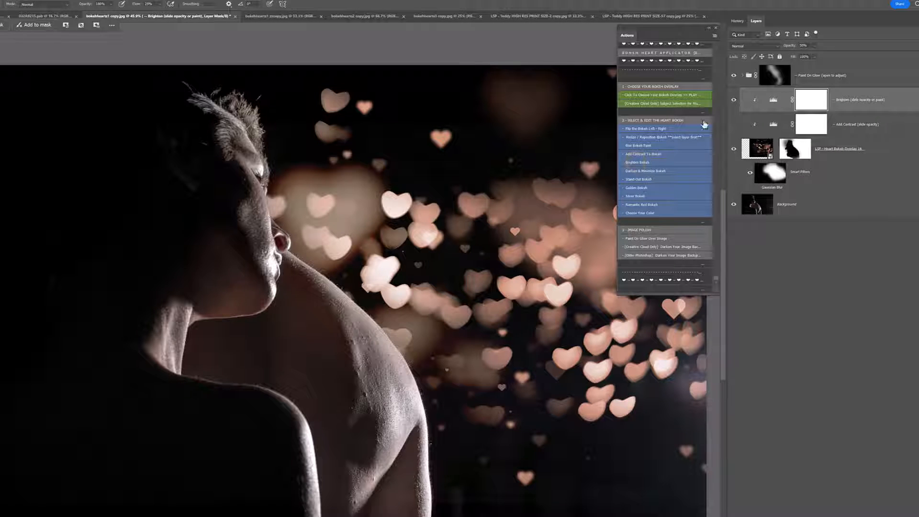
{"action": "left_click", "coordinate": [734, 100]}
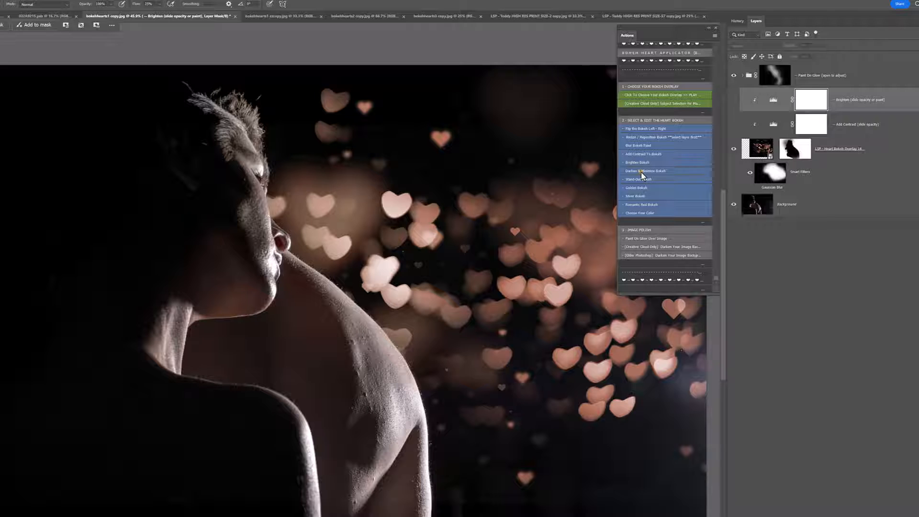
{"action": "left_click", "coordinate": [642, 171]}
{"action": "left_click", "coordinate": [732, 100]}
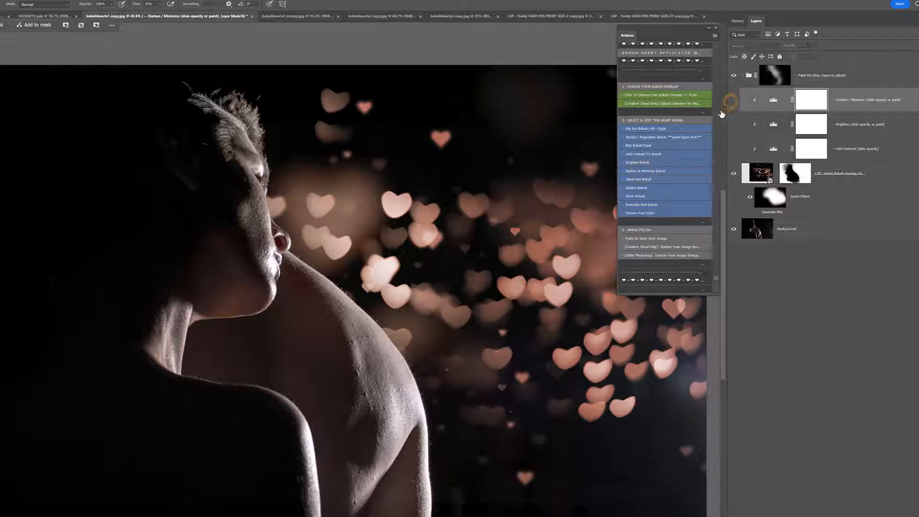
Step: Run the "Stand Out Bokeh" and "Golden Bokeh" actions in turn, hiding each resulting adjustment layer
{"action": "left_click", "coordinate": [643, 180]}
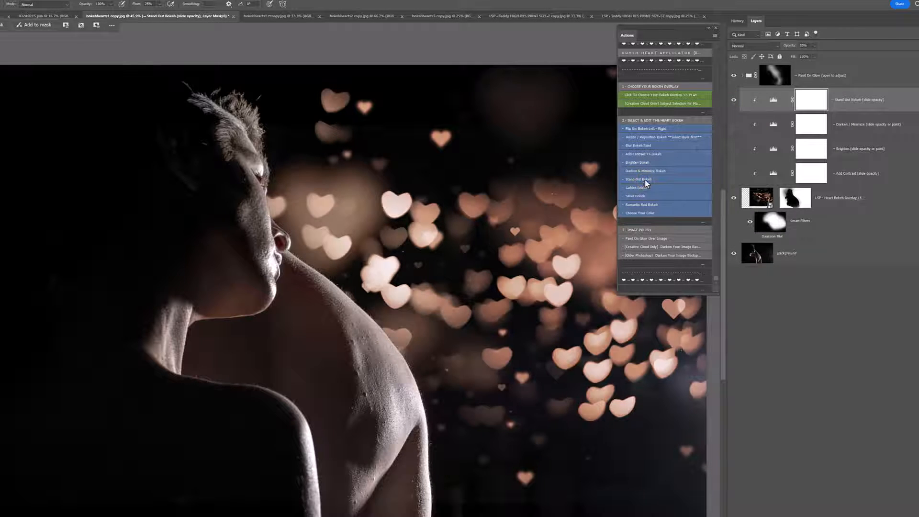
{"action": "left_click", "coordinate": [734, 101]}
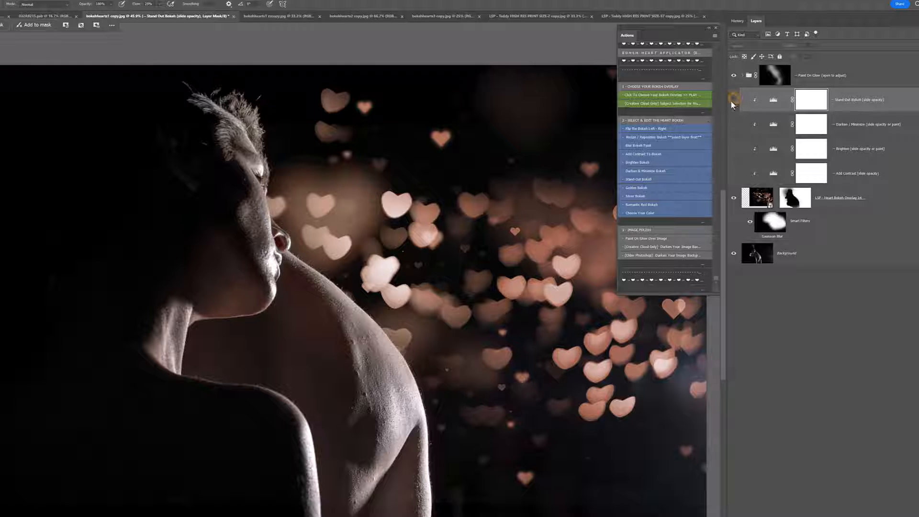
{"action": "left_click", "coordinate": [638, 189]}
{"action": "left_click", "coordinate": [734, 101]}
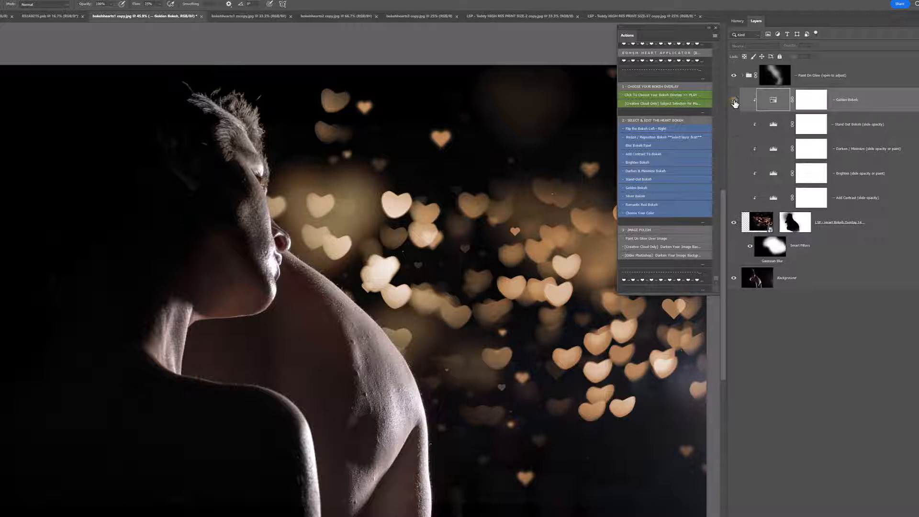
Step: Run the "Silver Bokeh" and "Romantic Red Bokeh" actions in turn, hiding each resulting adjustment layer
{"action": "left_click", "coordinate": [634, 197]}
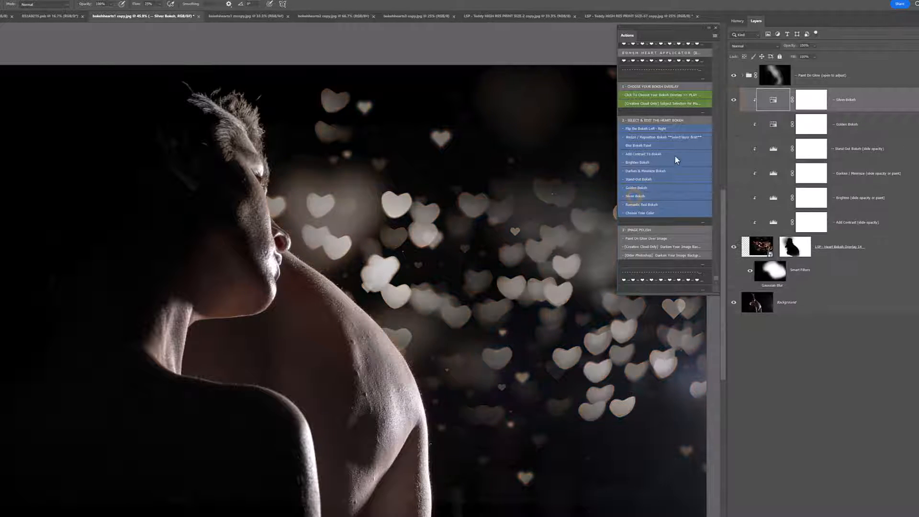
{"action": "left_click", "coordinate": [734, 100]}
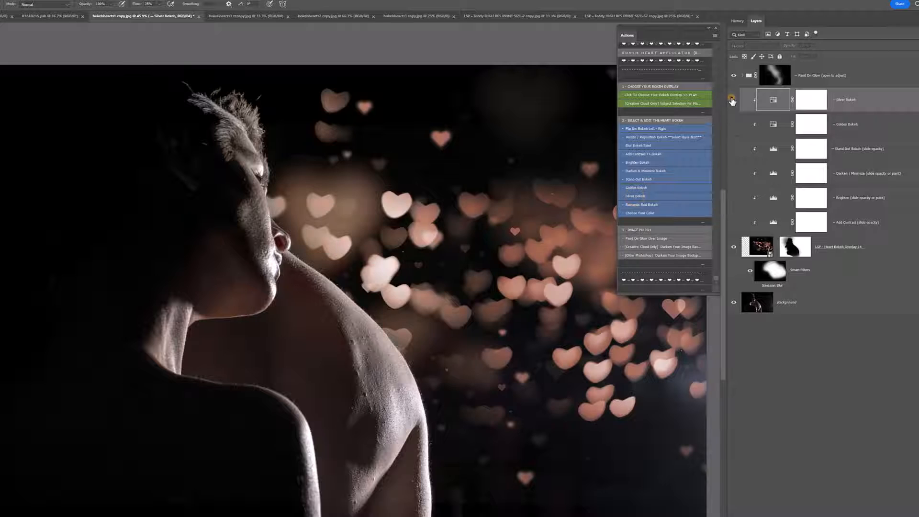
{"action": "left_click", "coordinate": [641, 205]}
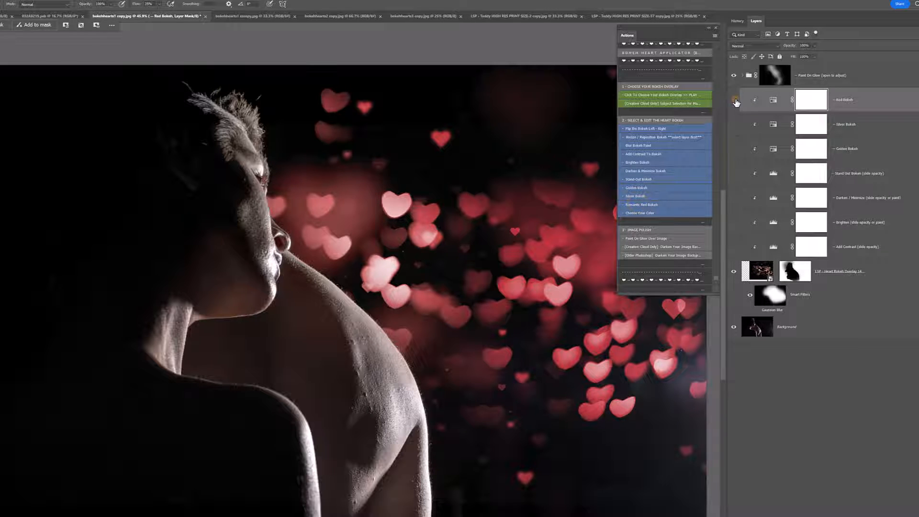
{"action": "left_click", "coordinate": [735, 100]}
Step: Run the "Choose Your Color" action, adjust the color layer's Hue/Saturation hue, and hide the layer
{"action": "left_click", "coordinate": [642, 213]}
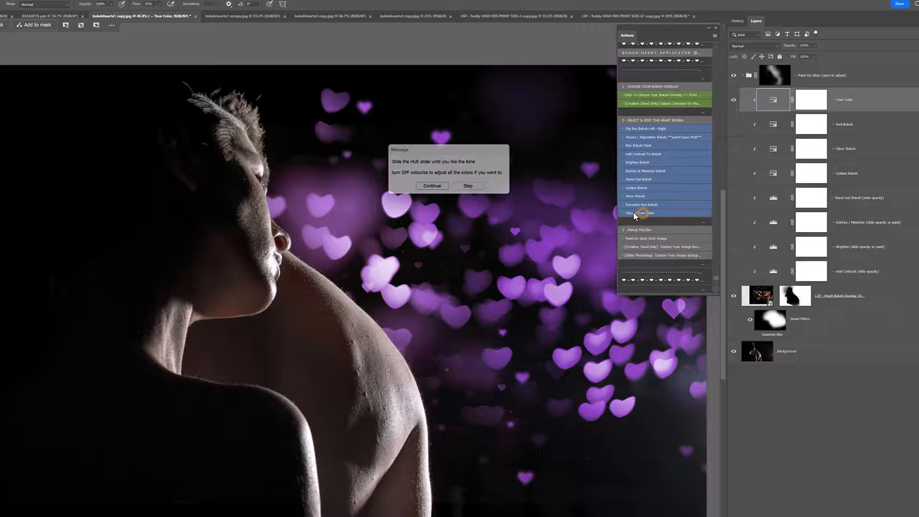
{"action": "left_click", "coordinate": [440, 189]}
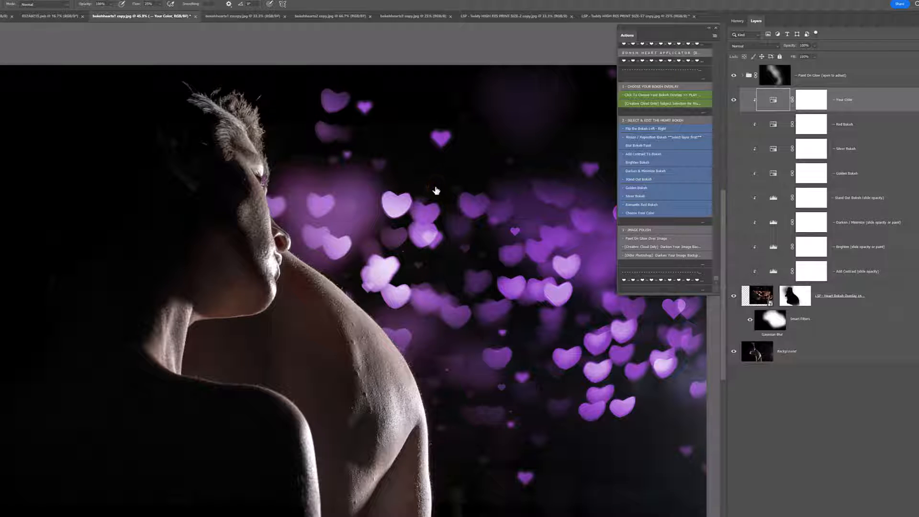
{"action": "double_click", "coordinate": [774, 100]}
{"action": "left_click_drag", "start_coordinate": [604, 292], "coordinate": [591, 168]}
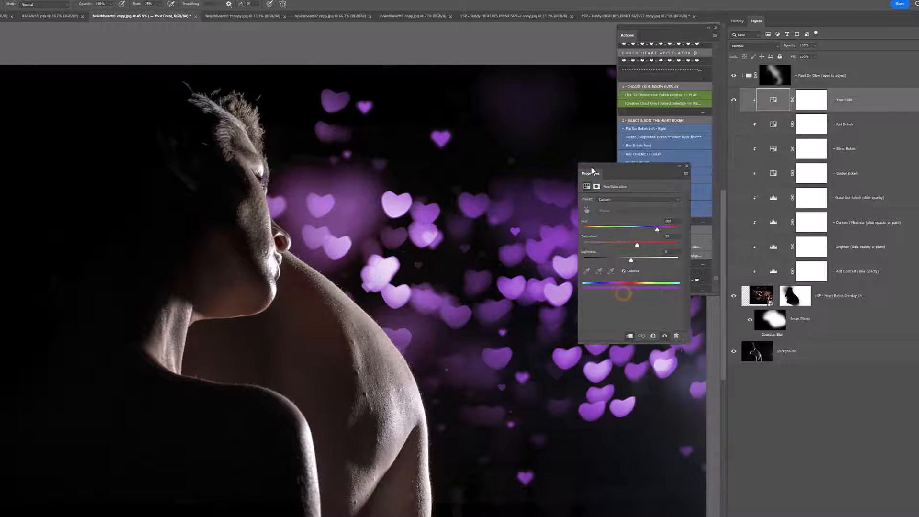
{"action": "left_click_drag", "start_coordinate": [657, 232], "coordinate": [620, 245]}
{"action": "left_click", "coordinate": [687, 165]}
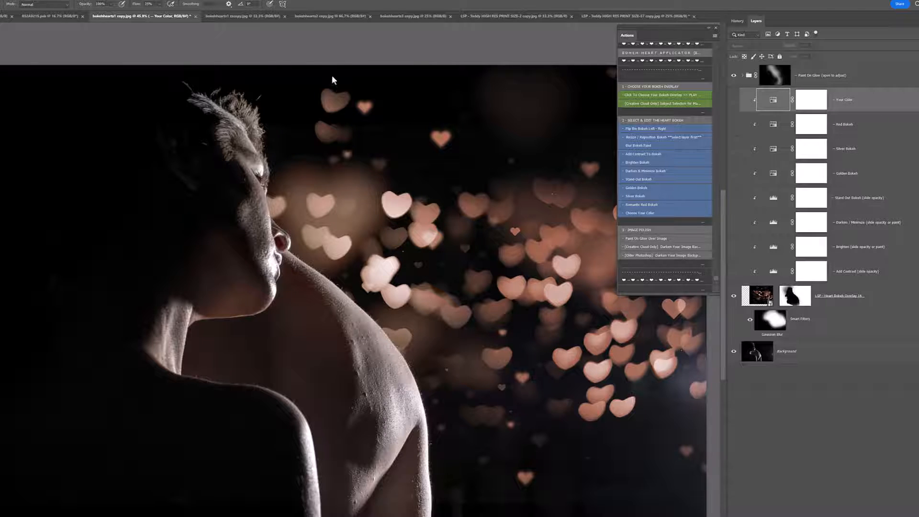
Step: Switch to bokehhearts3 copy.jpg and run the overlay-choosing action to place "LSP - Heart Bokeh Overlay 10"
{"action": "left_click", "coordinate": [223, 19]}
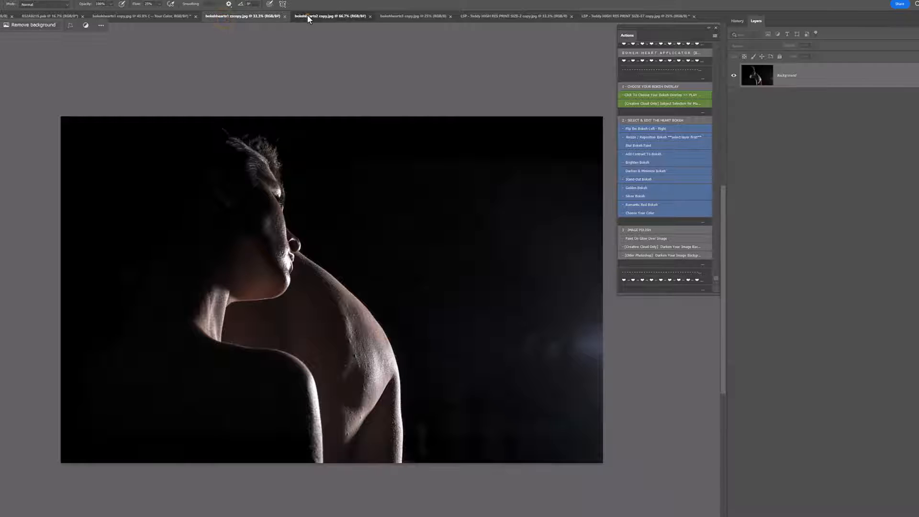
{"action": "left_click", "coordinate": [307, 14]}
{"action": "left_click", "coordinate": [381, 14]}
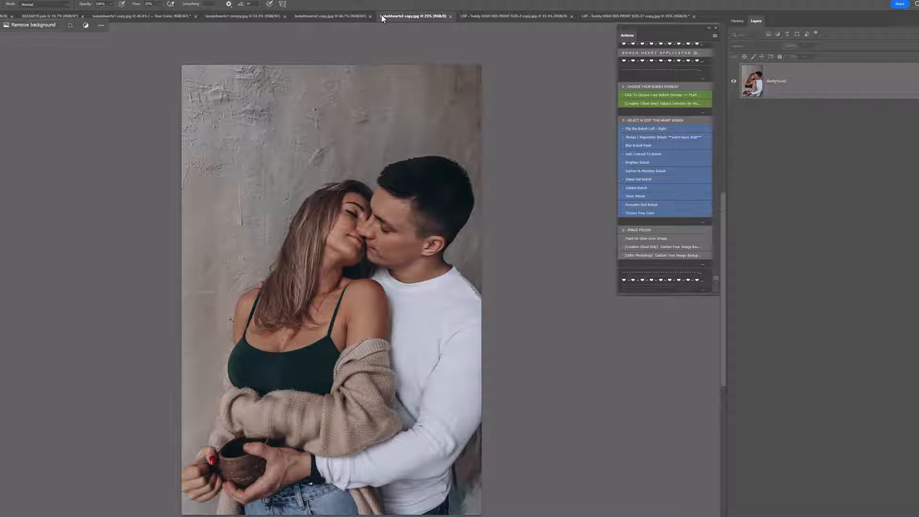
{"action": "left_click", "coordinate": [636, 94]}
{"action": "left_click", "coordinate": [455, 264]}
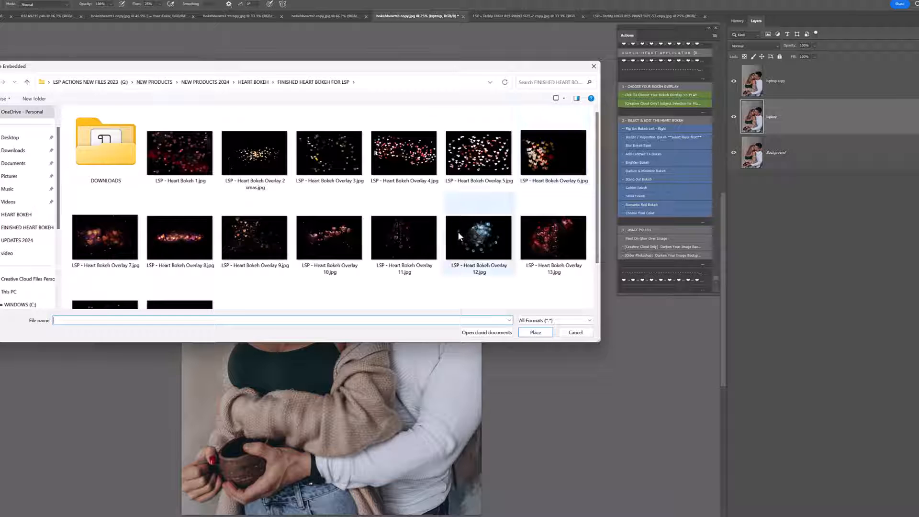
{"action": "double_click", "coordinate": [328, 238]}
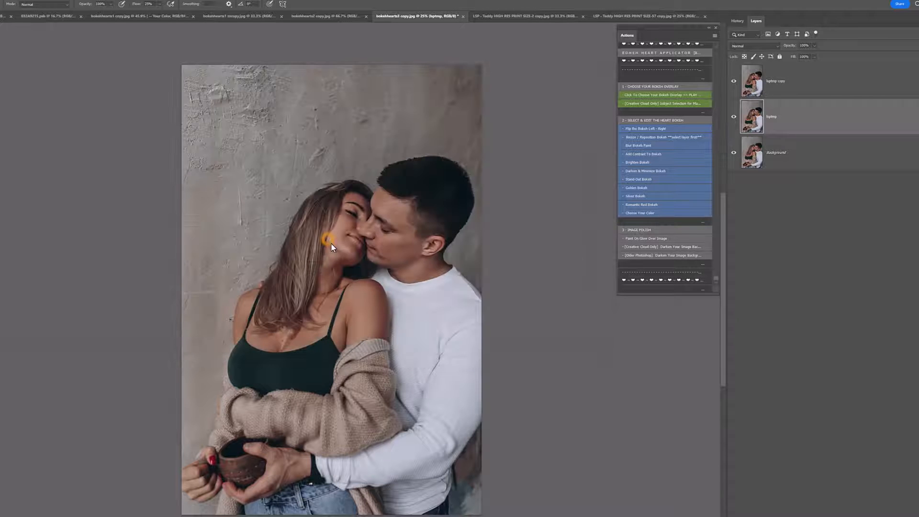
Step: Enlarge, tilt and position the placed heart overlay across the couple's arms in the lower half of the photo, and finish the action
{"action": "left_click_drag", "start_coordinate": [392, 313], "coordinate": [380, 380]}
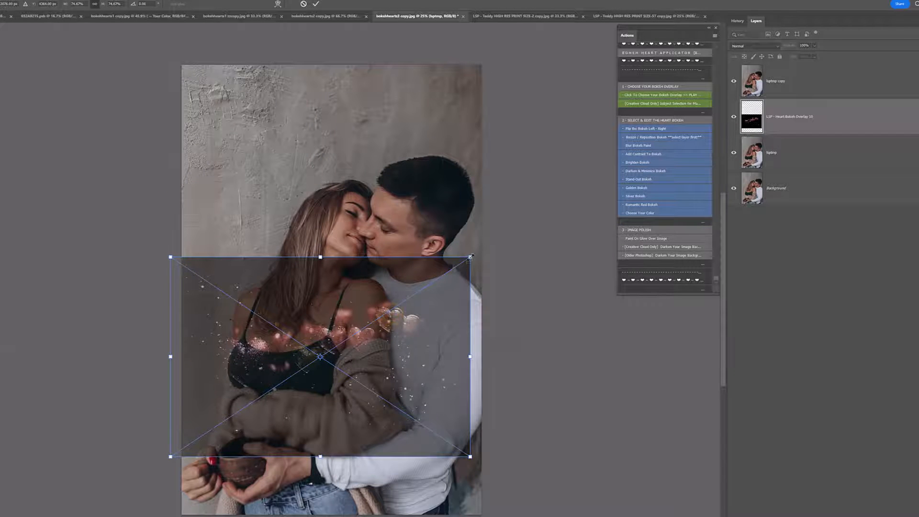
{"action": "left_click_drag", "start_coordinate": [470, 258], "coordinate": [573, 188]}
{"action": "left_click_drag", "start_coordinate": [443, 306], "coordinate": [397, 373]}
{"action": "left_click_drag", "start_coordinate": [546, 335], "coordinate": [552, 291]}
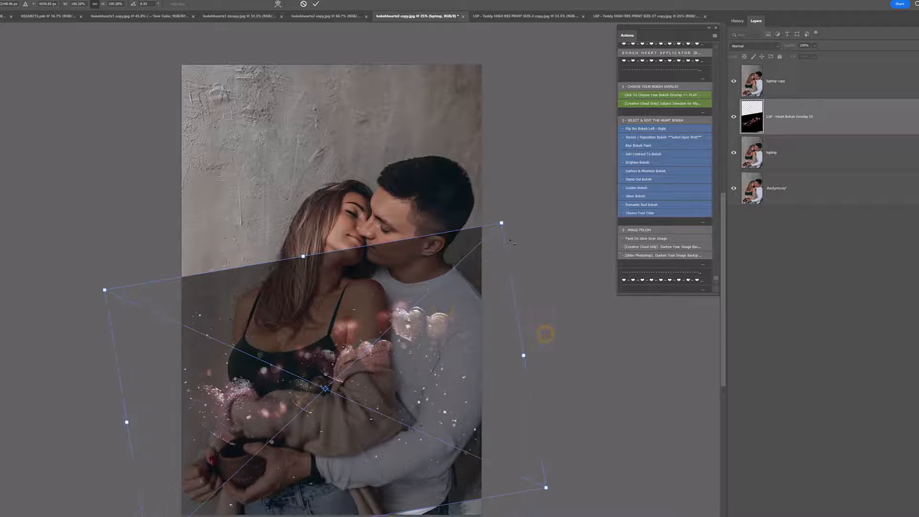
{"action": "left_click_drag", "start_coordinate": [502, 223], "coordinate": [592, 137]}
{"action": "left_click_drag", "start_coordinate": [467, 264], "coordinate": [422, 357]}
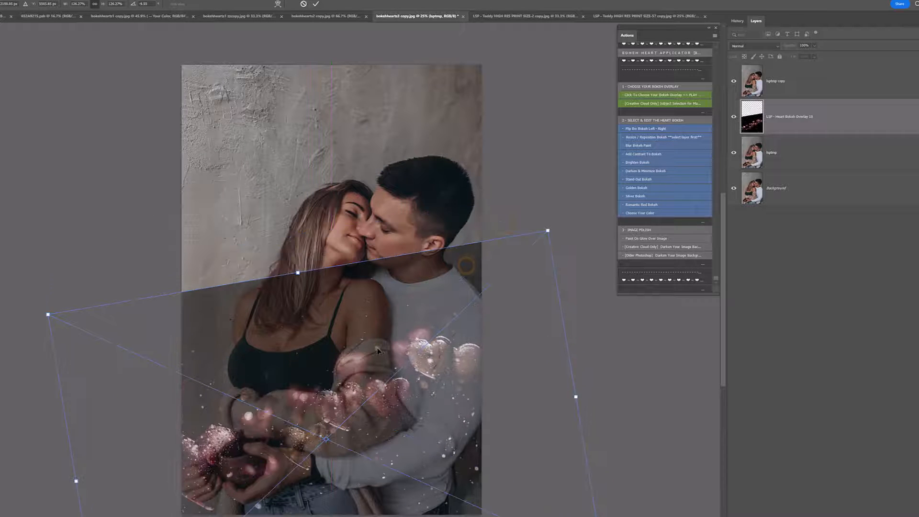
{"action": "double_click", "coordinate": [378, 348]}
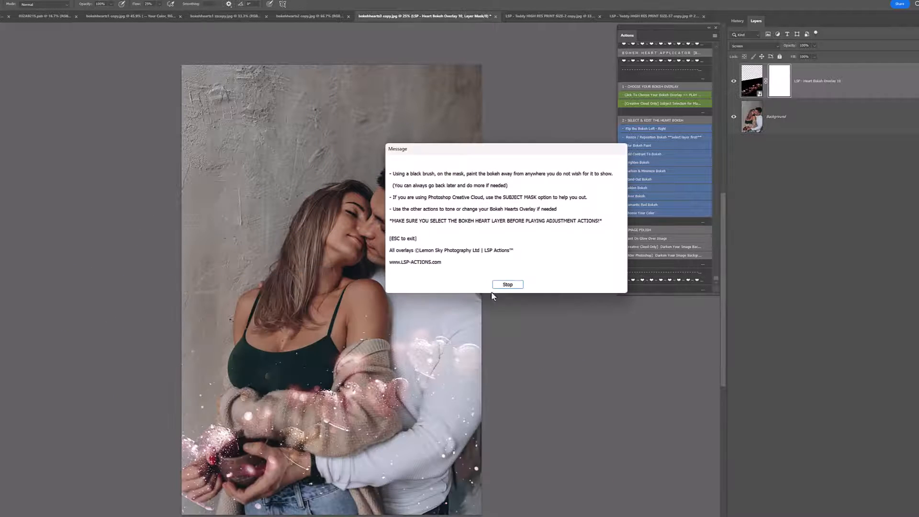
{"action": "left_click", "coordinate": [498, 287]}
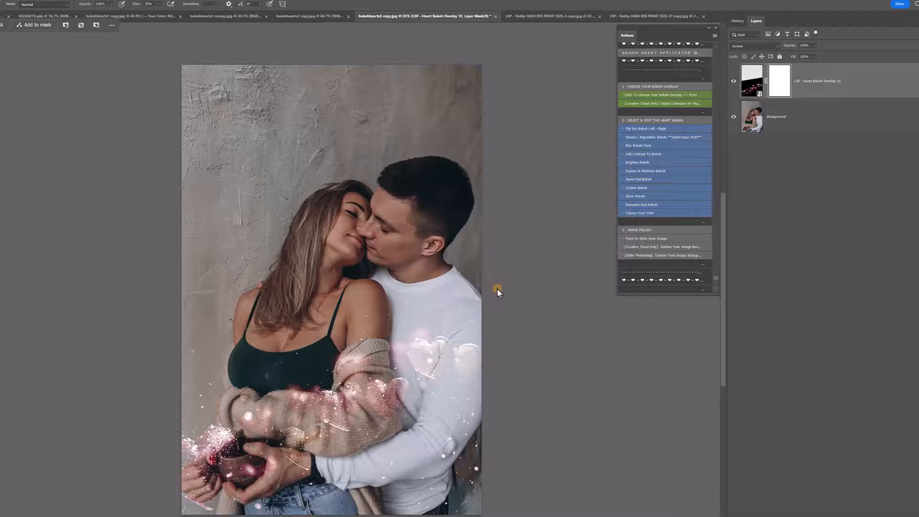
Step: Run the "Stand Out Bokeh" action on the overlay and set the resulting layer's opacity to about 87%
{"action": "left_click", "coordinate": [659, 179]}
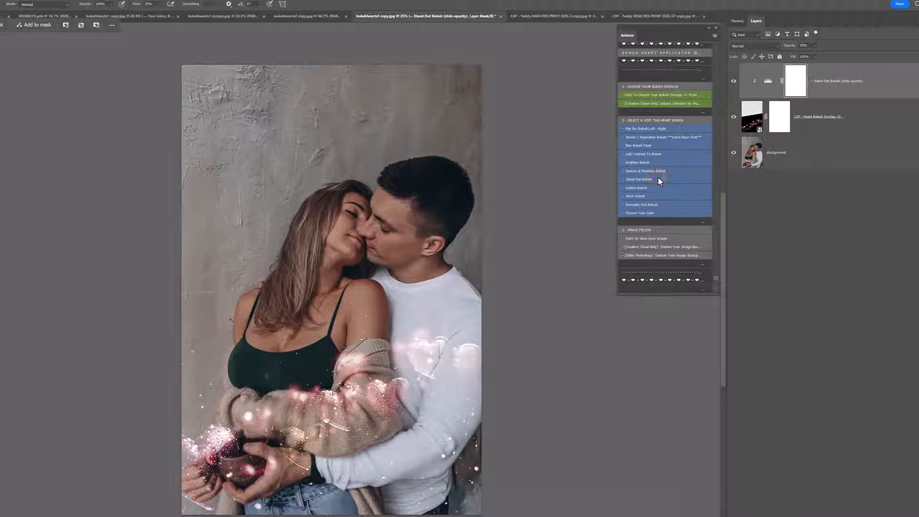
{"action": "left_click", "coordinate": [815, 45]}
{"action": "left_click_drag", "start_coordinate": [821, 53], "coordinate": [839, 54]}
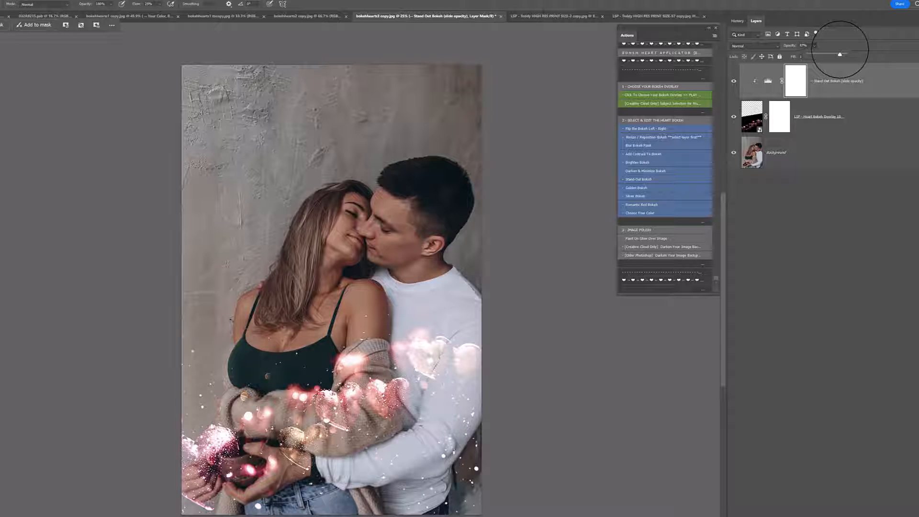
Step: Paint on the Heart Bokeh Overlay 10 mask to remove hearts from the man's white sleeve and the woman's chest
{"action": "left_click", "coordinate": [779, 116]}
{"action": "mouse_move", "coordinate": [461, 302]}
{"action": "left_mouse_down"}
{"action": "mouse_move", "coordinate": [442, 395]}
{"action": "mouse_move", "coordinate": [417, 347]}
{"action": "mouse_move", "coordinate": [431, 347]}
{"action": "mouse_move", "coordinate": [444, 327]}
{"action": "mouse_move", "coordinate": [434, 339]}
{"action": "mouse_move", "coordinate": [468, 344]}
{"action": "left_mouse_up"}
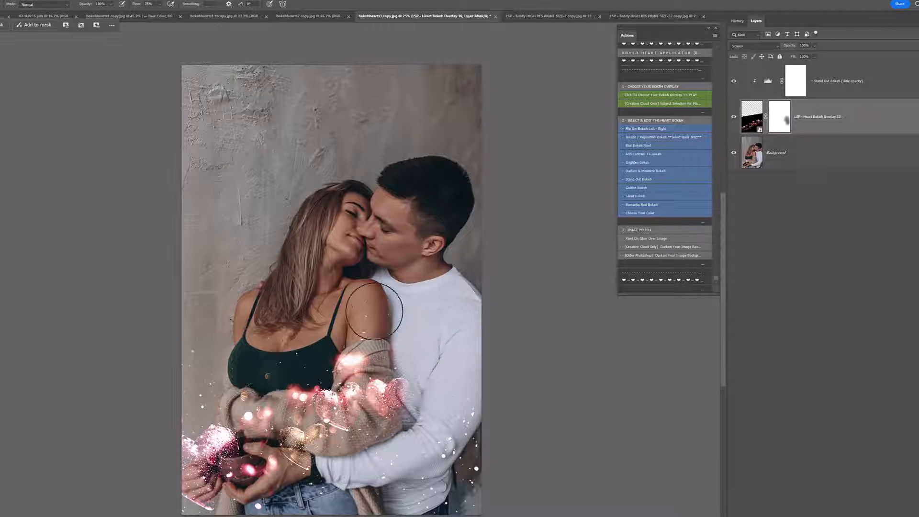
{"action": "left_click_drag", "start_coordinate": [333, 316], "coordinate": [257, 341]}
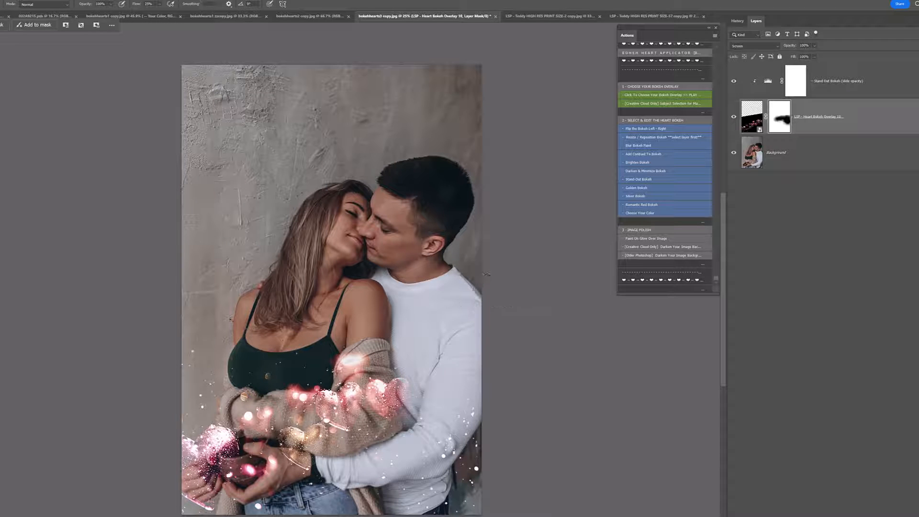
{"action": "left_click", "coordinate": [653, 97]}
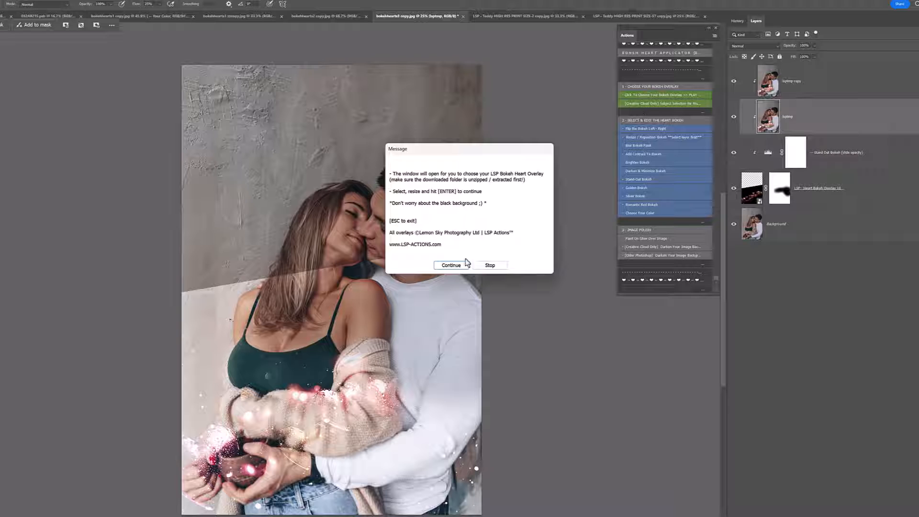
{"action": "left_click", "coordinate": [454, 269]}
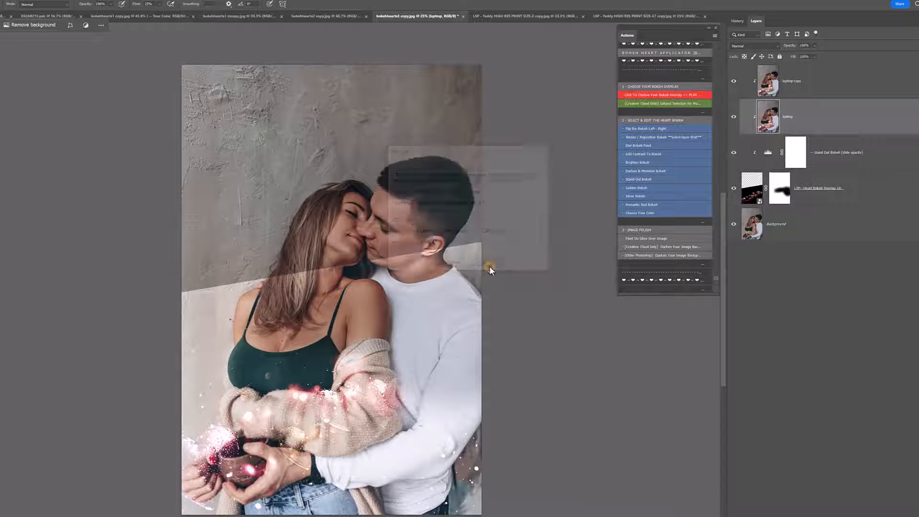
{"action": "left_click", "coordinate": [807, 81], "text": "shift"}
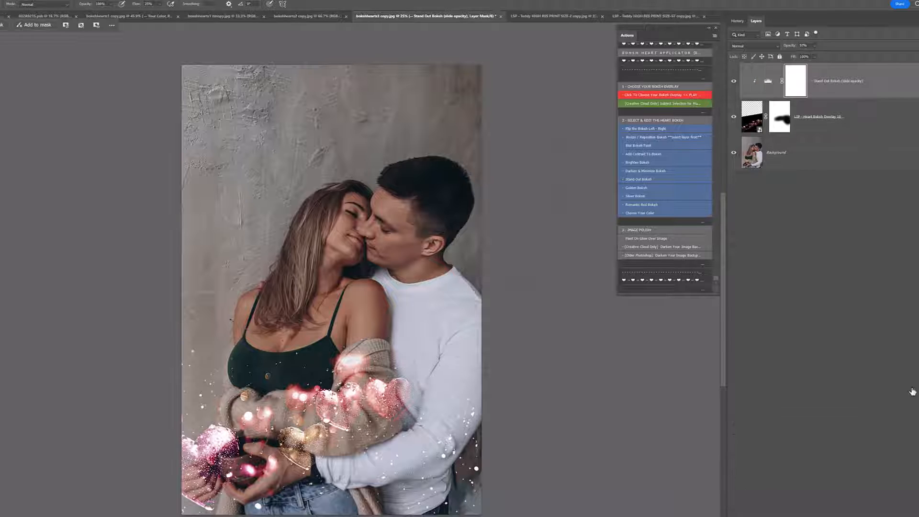
Step: Run the overlay-choosing action above the Stand Out Bokeh layer and place "LSP - Heart Bokeh Overlay 11"
{"action": "left_click", "coordinate": [661, 97]}
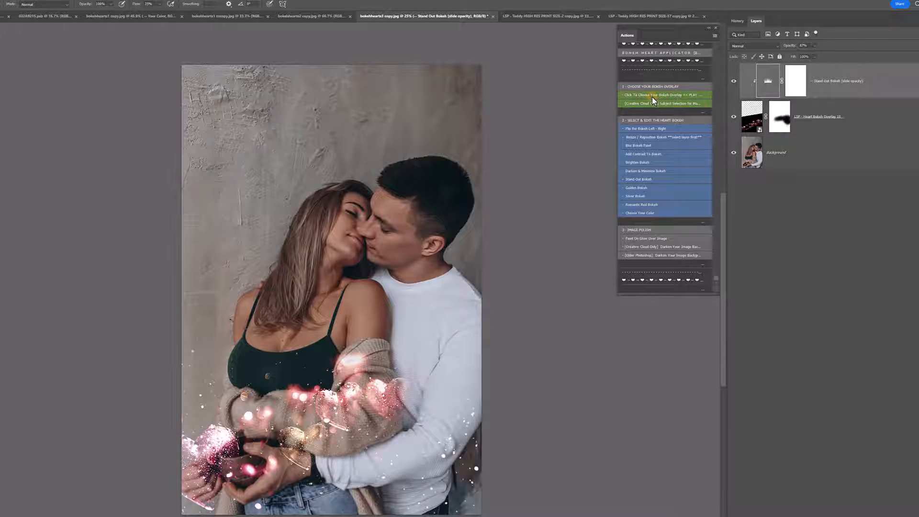
{"action": "left_click", "coordinate": [455, 267]}
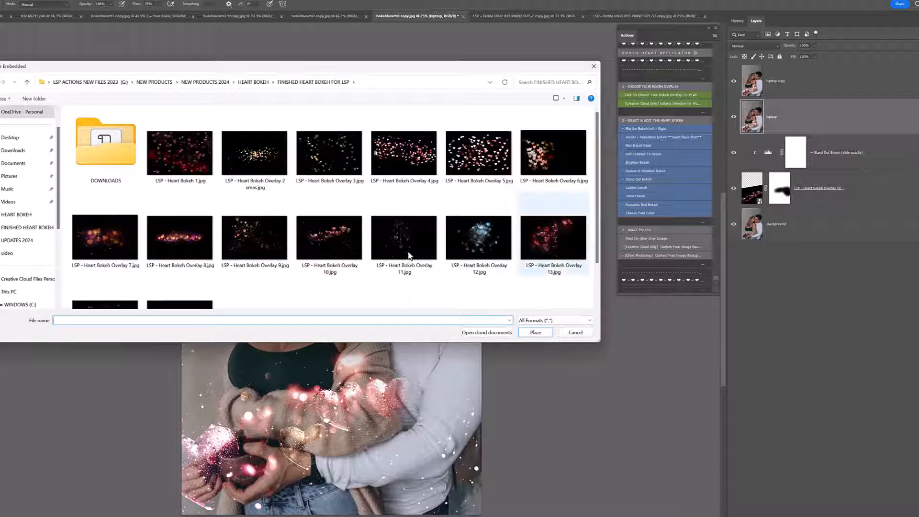
{"action": "left_click", "coordinate": [395, 234]}
{"action": "double_click", "coordinate": [406, 242]}
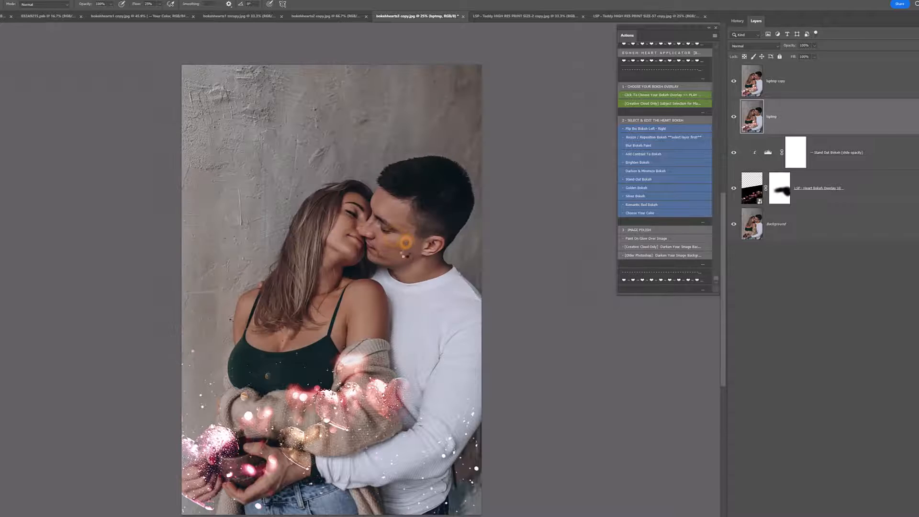
Step: Resize and position the second heart overlay over the wall and the couple's heads, and finish the action
{"action": "left_click_drag", "start_coordinate": [435, 219], "coordinate": [524, 315]}
{"action": "left_click_drag", "start_coordinate": [437, 258], "coordinate": [424, 297]}
{"action": "key", "text": "Return"}
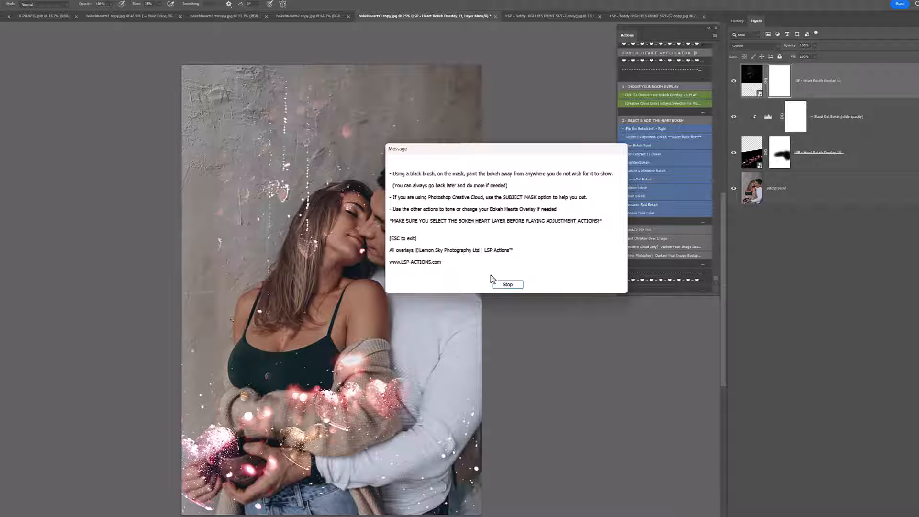
{"action": "left_click", "coordinate": [504, 285]}
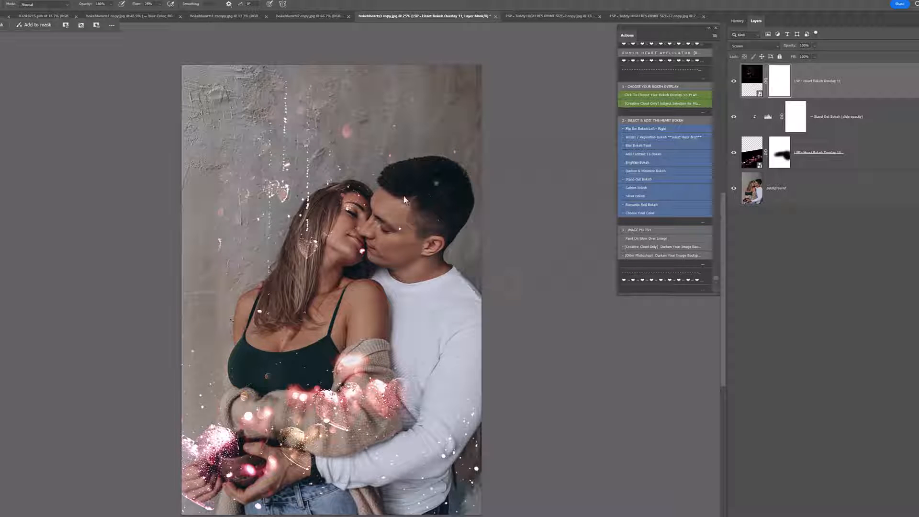
Step: Paint on the second overlay's mask to remove hearts from the couple's faces, hair and the woman's shoulder
{"action": "mouse_move", "coordinate": [404, 196]}
{"action": "left_mouse_down"}
{"action": "mouse_move", "coordinate": [278, 257]}
{"action": "mouse_move", "coordinate": [318, 209]}
{"action": "left_mouse_up"}
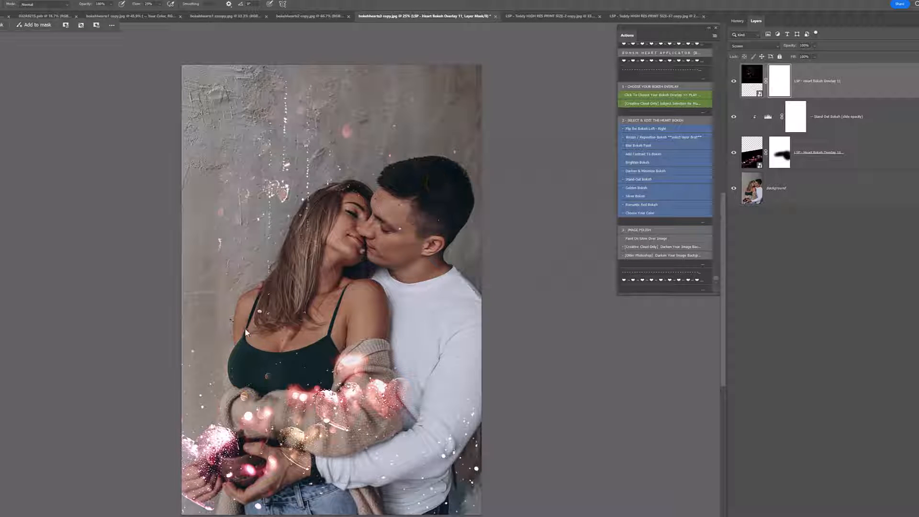
{"action": "left_click_drag", "start_coordinate": [246, 333], "coordinate": [310, 296]}
{"action": "left_click_drag", "start_coordinate": [389, 244], "coordinate": [432, 211]}
Step: Run "Stand Out Bokeh" on the second overlay and apply the Creative Cloud "Darken Your Image Background" action twice
{"action": "left_click", "coordinate": [641, 180]}
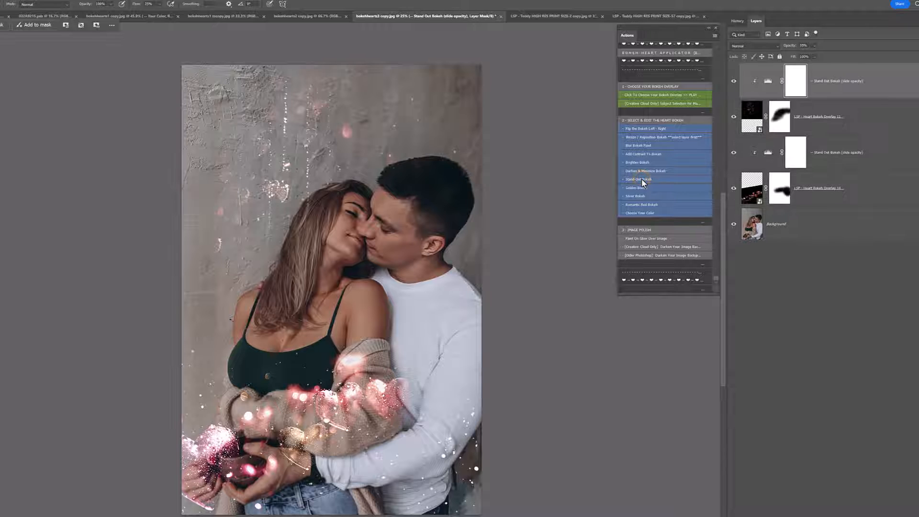
{"action": "left_click", "coordinate": [644, 249]}
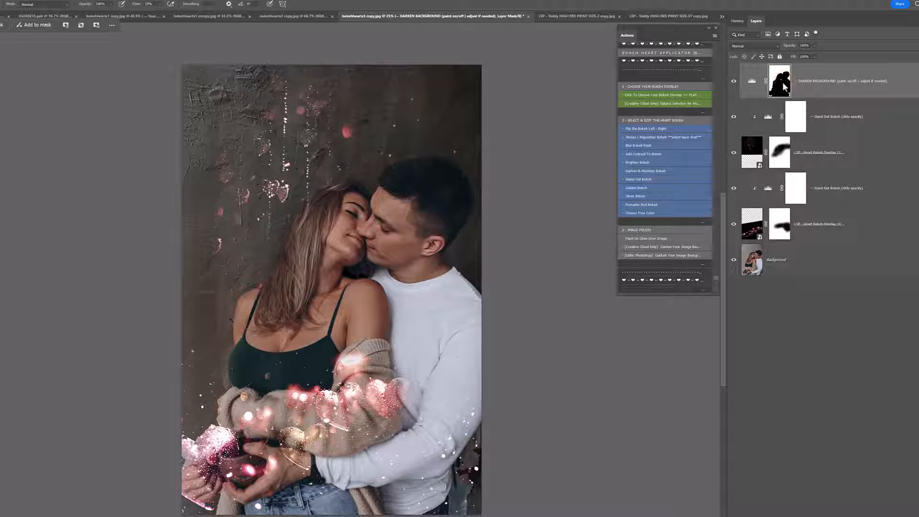
{"action": "left_click", "coordinate": [644, 247]}
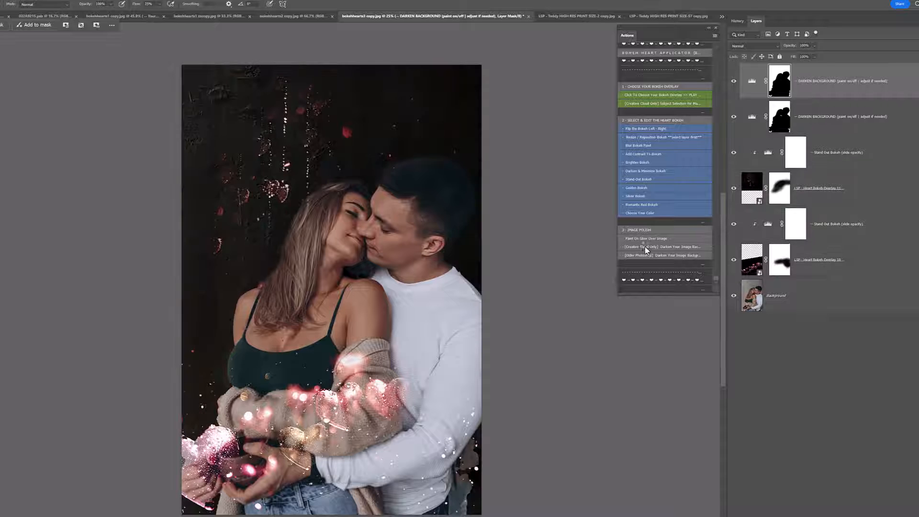
Step: Paint on the top Darken Background layer's mask to reduce the darkening on the wall around the couple
{"action": "right_click", "coordinate": [442, 240]}
{"action": "left_click", "coordinate": [531, 261]}
{"action": "left_click", "coordinate": [420, 244]}
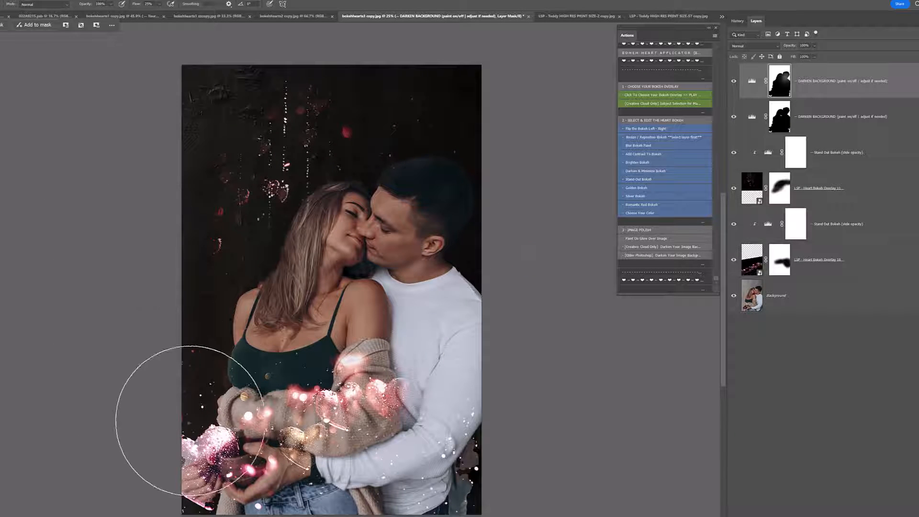
{"action": "mouse_move", "coordinate": [190, 423]}
{"action": "left_mouse_down"}
{"action": "mouse_move", "coordinate": [215, 410]}
{"action": "mouse_move", "coordinate": [351, 220]}
{"action": "mouse_move", "coordinate": [364, 95]}
{"action": "left_mouse_up"}
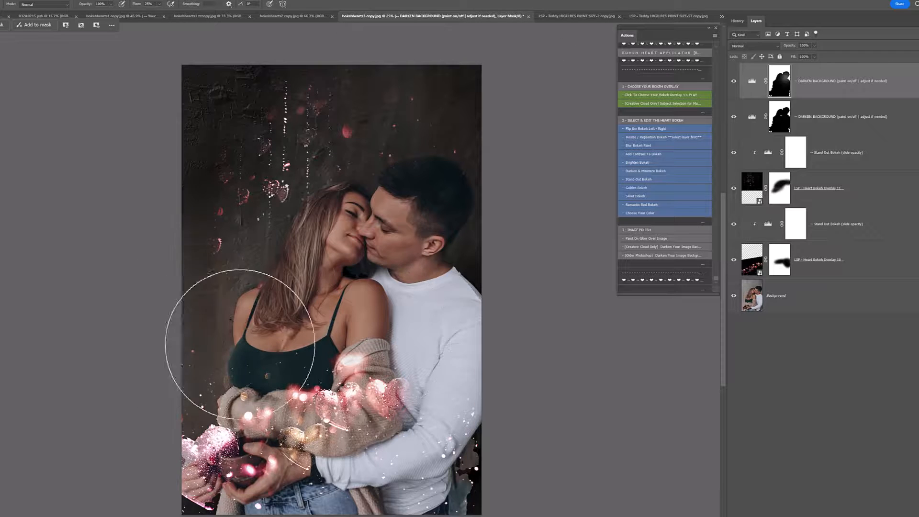
{"action": "mouse_move", "coordinate": [421, 349]}
{"action": "left_mouse_down"}
{"action": "mouse_move", "coordinate": [437, 133]}
{"action": "mouse_move", "coordinate": [349, 199]}
{"action": "mouse_move", "coordinate": [328, 356]}
{"action": "left_mouse_up"}
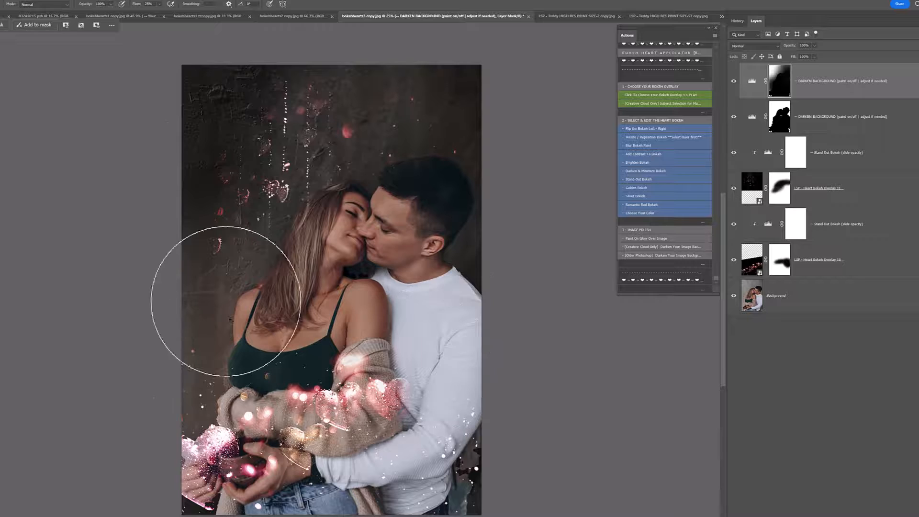
{"action": "left_click_drag", "start_coordinate": [189, 221], "coordinate": [127, 252]}
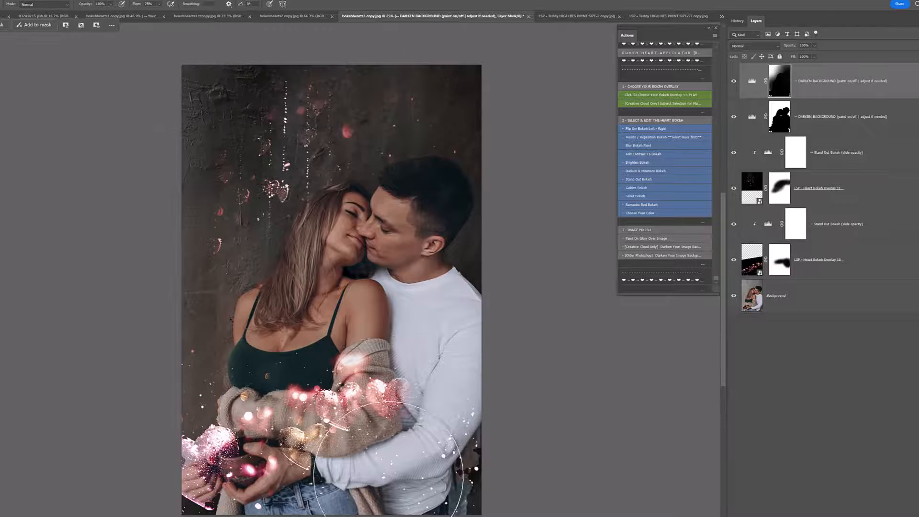
Step: Switch to the toddler photo, run the overlay-choosing action and place "LSP - Heart Bokeh Overlay 9"
{"action": "left_click", "coordinate": [562, 15]}
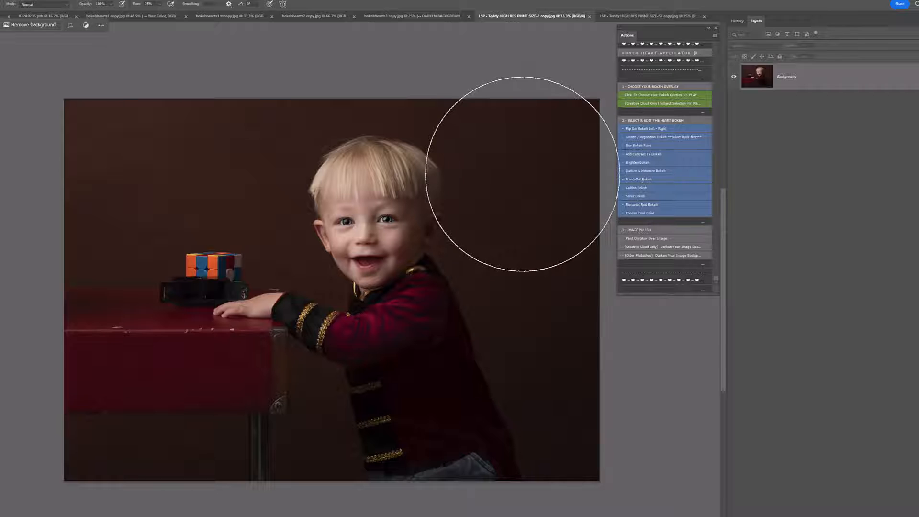
{"action": "key", "text": "bracketleft"}
{"action": "left_click", "coordinate": [670, 93]}
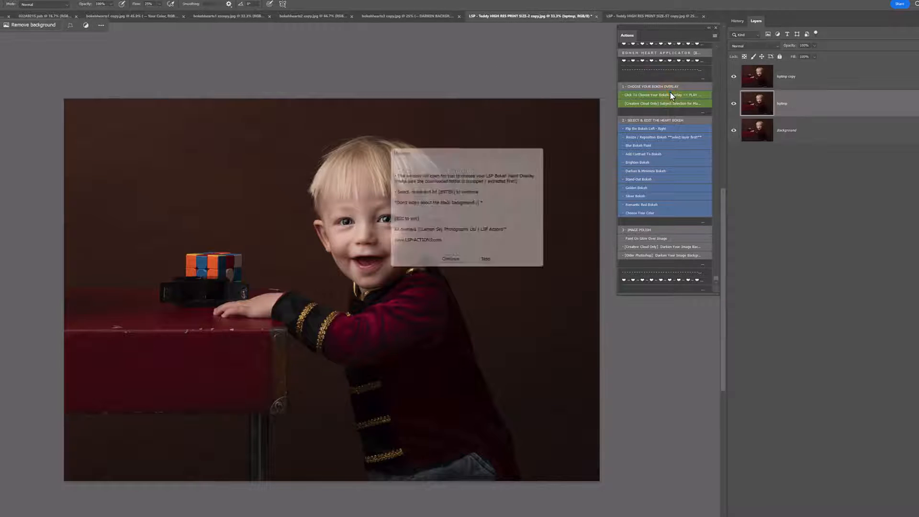
{"action": "left_click", "coordinate": [451, 265]}
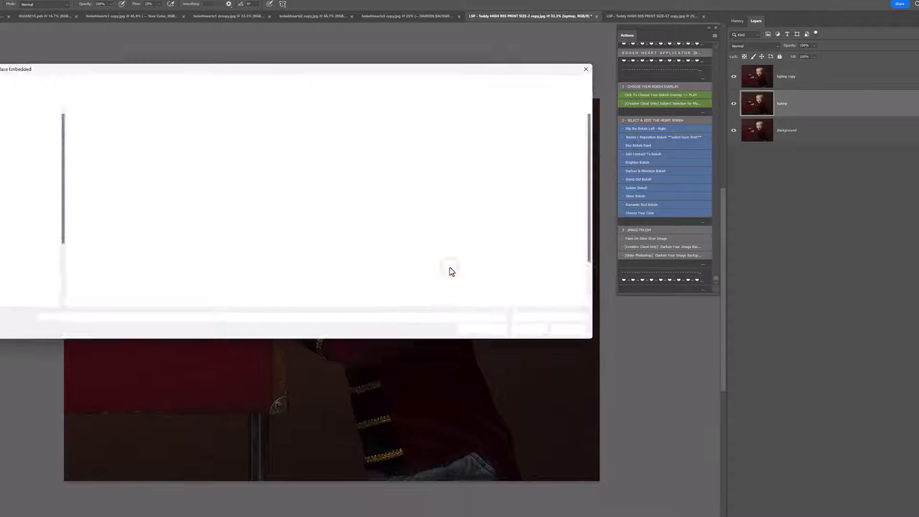
{"action": "scroll", "coordinate": [450, 267], "scroll_direction": "down", "scroll_amount": 2}
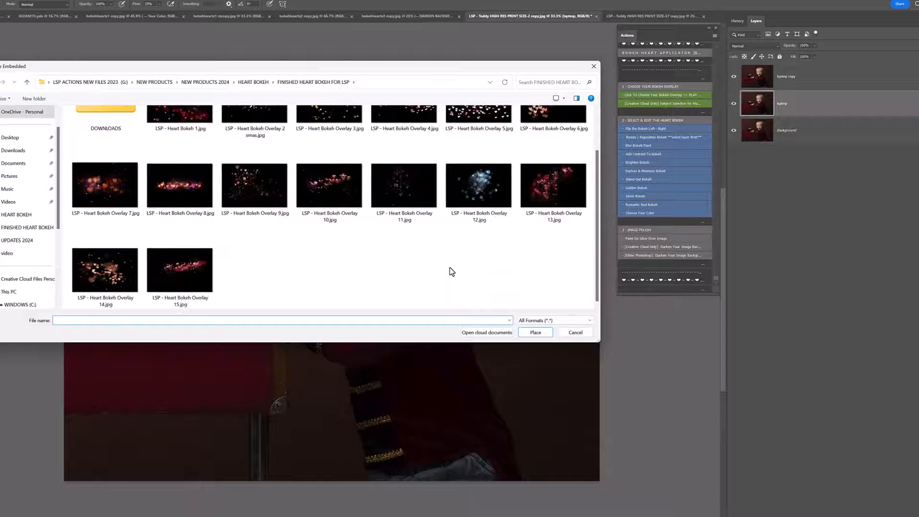
{"action": "scroll", "coordinate": [336, 258], "scroll_direction": "up", "scroll_amount": 2}
{"action": "double_click", "coordinate": [263, 245]}
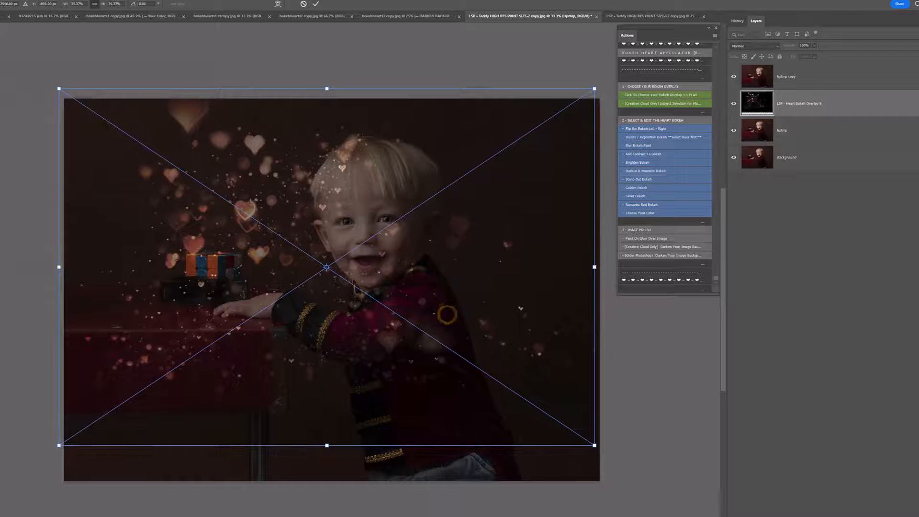
Step: Mirror, slightly tilt and reposition the overlay so its large hearts lie beside and behind the boy, and finish the action
{"action": "right_click", "coordinate": [346, 278]}
{"action": "left_click", "coordinate": [386, 445]}
{"action": "left_click_drag", "start_coordinate": [377, 368], "coordinate": [393, 376]}
{"action": "left_click_drag", "start_coordinate": [640, 413], "coordinate": [634, 425]}
{"action": "left_click_drag", "start_coordinate": [446, 431], "coordinate": [455, 451]}
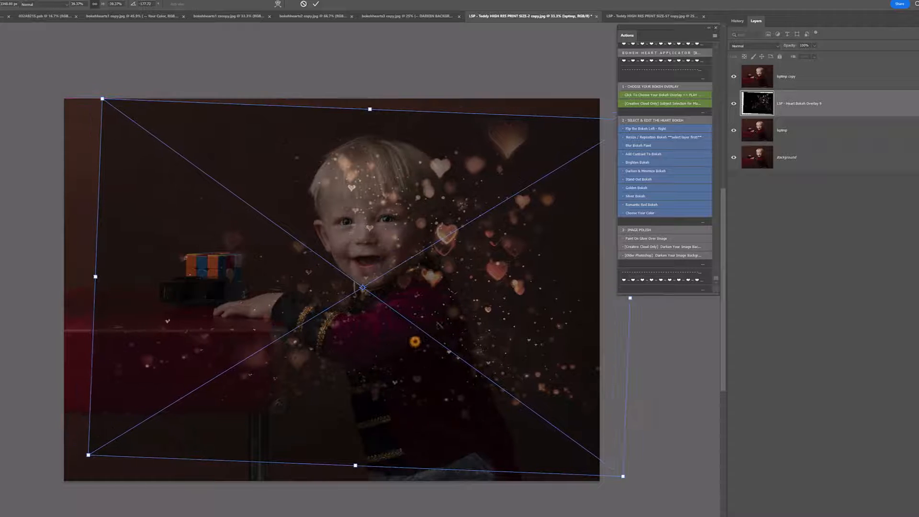
{"action": "key", "text": "Return"}
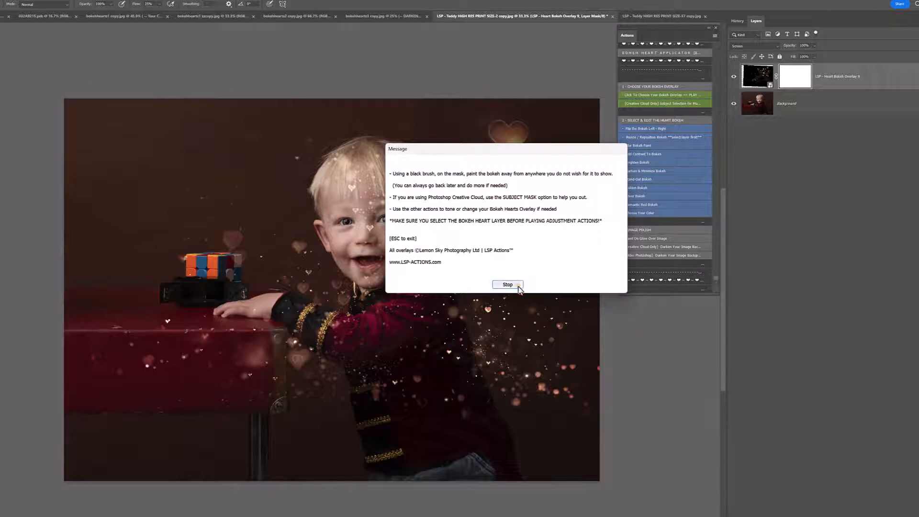
{"action": "left_click", "coordinate": [510, 284]}
Step: Run the Creative Cloud subject selection action, paint the hearts off the boy on the overlay's mask, and deselect
{"action": "left_click", "coordinate": [645, 104]}
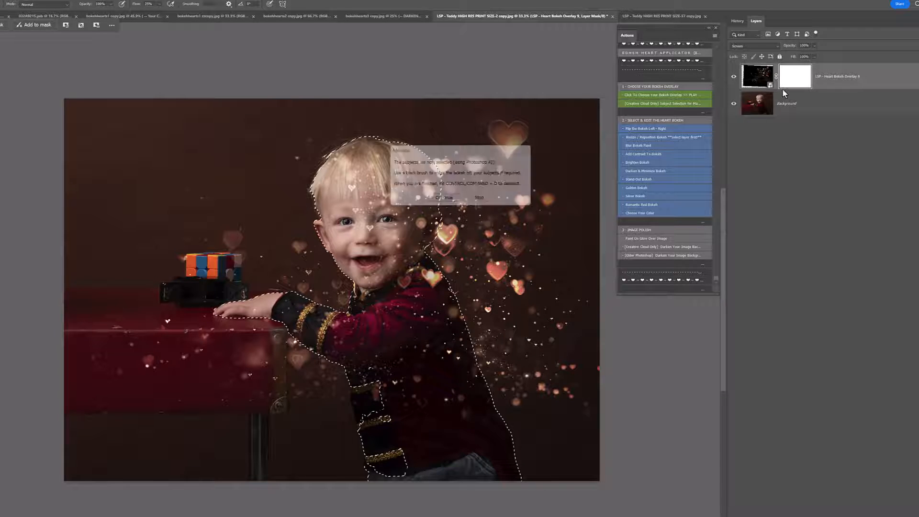
{"action": "left_click", "coordinate": [451, 201]}
{"action": "mouse_move", "coordinate": [346, 180]}
{"action": "left_mouse_down"}
{"action": "mouse_move", "coordinate": [342, 214]}
{"action": "mouse_move", "coordinate": [498, 316]}
{"action": "left_mouse_up"}
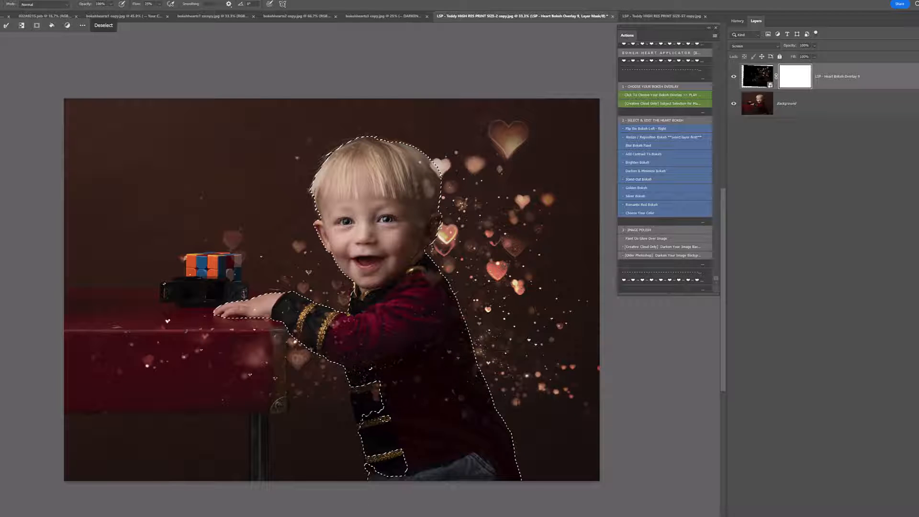
{"action": "mouse_move", "coordinate": [431, 277]}
{"action": "left_mouse_down"}
{"action": "mouse_move", "coordinate": [410, 193]}
{"action": "mouse_move", "coordinate": [417, 169]}
{"action": "mouse_move", "coordinate": [395, 168]}
{"action": "mouse_move", "coordinate": [264, 308]}
{"action": "left_mouse_up"}
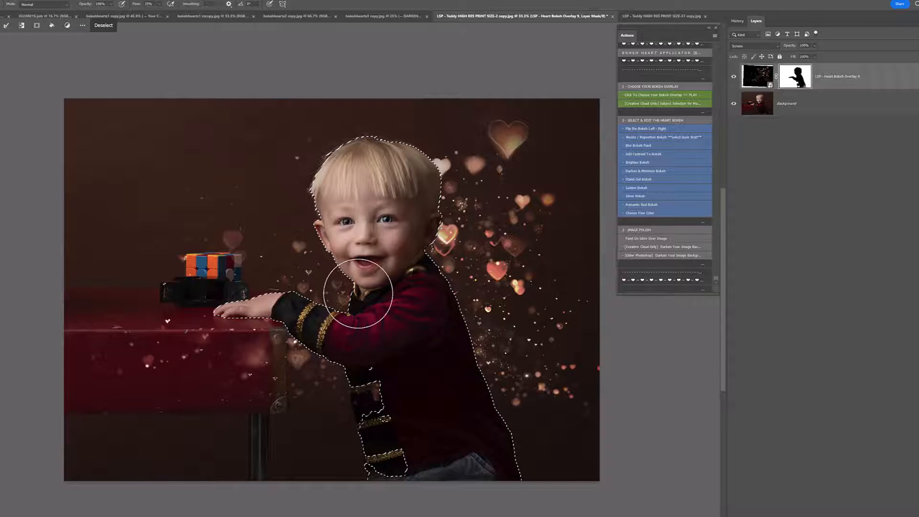
{"action": "key", "text": "ctrl+d"}
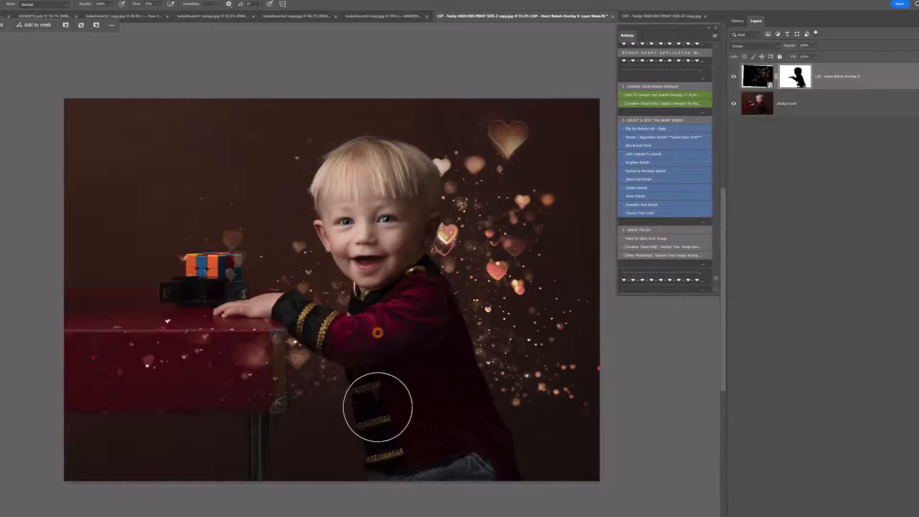
{"action": "mouse_move", "coordinate": [408, 183]}
{"action": "left_mouse_down"}
{"action": "mouse_move", "coordinate": [358, 179]}
{"action": "mouse_move", "coordinate": [358, 190]}
{"action": "left_mouse_up"}
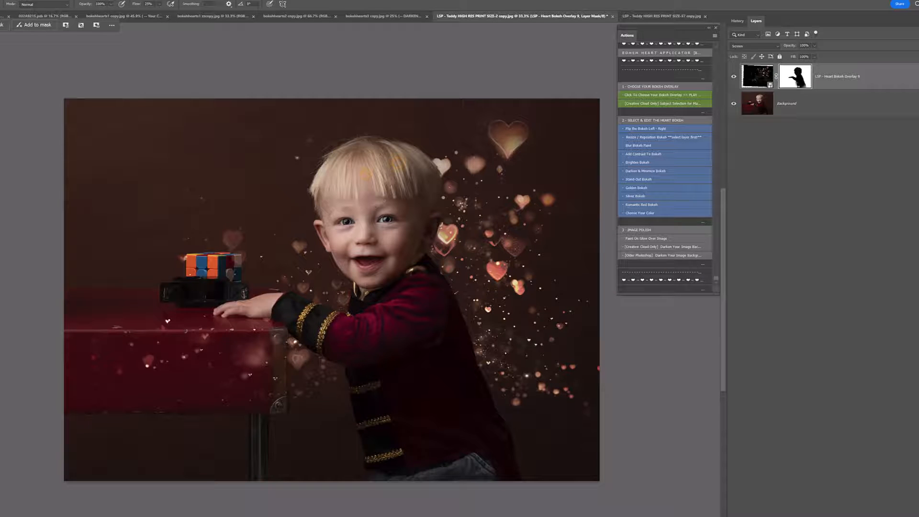
{"action": "left_click", "coordinate": [403, 444]}
{"action": "left_click", "coordinate": [387, 198]}
Step: Enlarge and reposition the heart overlay image behind the boy independently of its mask, and hide the layer to compare
{"action": "left_click", "coordinate": [760, 76]}
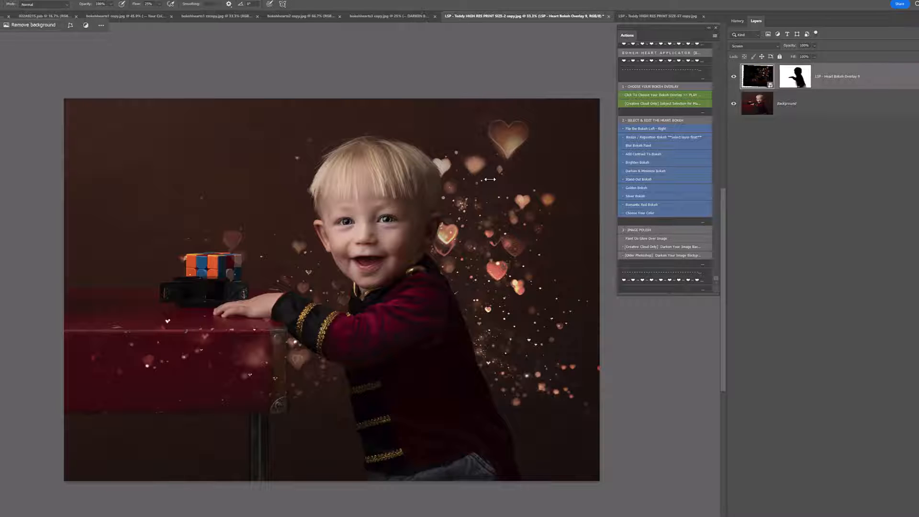
{"action": "key", "text": "c"}
{"action": "left_click_drag", "start_coordinate": [491, 182], "coordinate": [459, 306]}
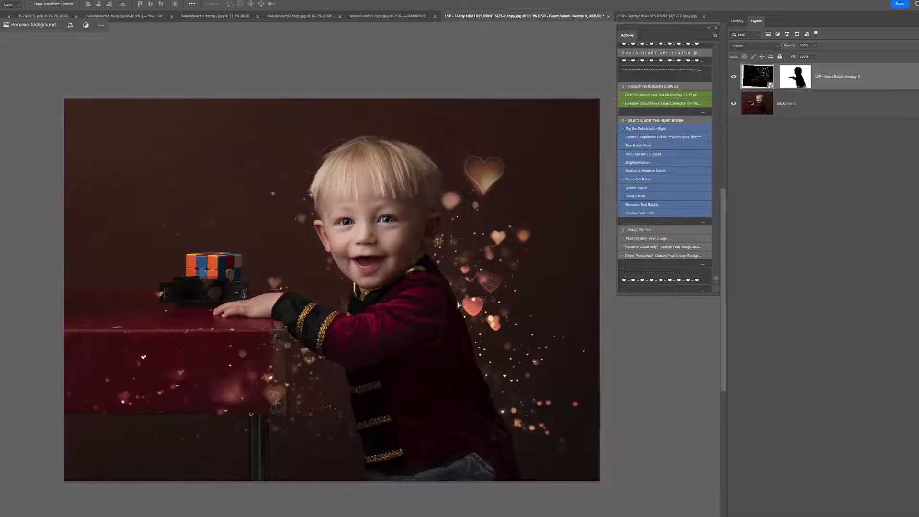
{"action": "key", "text": "ctrl+t"}
{"action": "left_click_drag", "start_coordinate": [345, 145], "coordinate": [349, 49]}
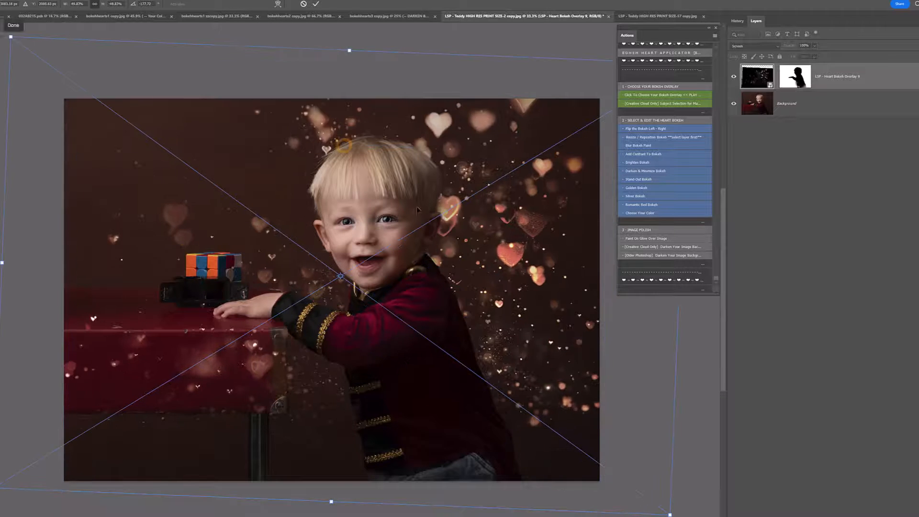
{"action": "left_click_drag", "start_coordinate": [434, 248], "coordinate": [418, 283]}
{"action": "key", "text": "Return"}
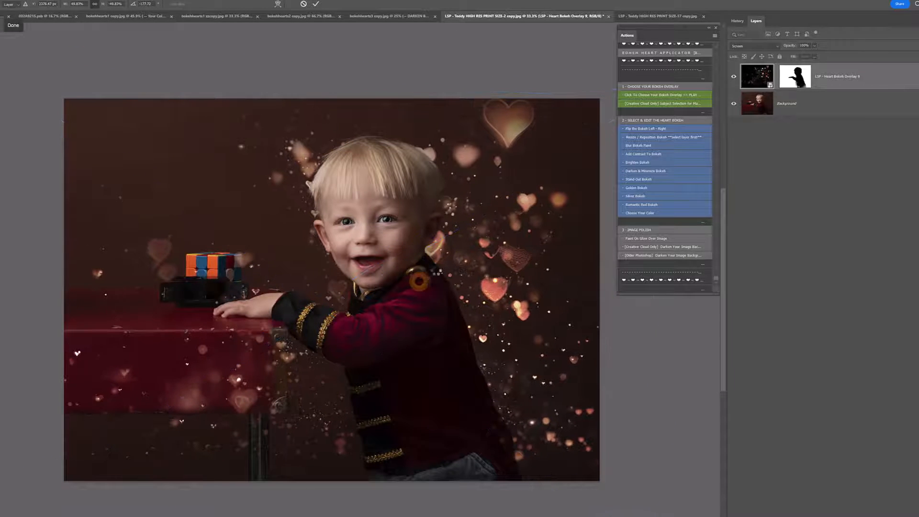
{"action": "left_click", "coordinate": [733, 77]}
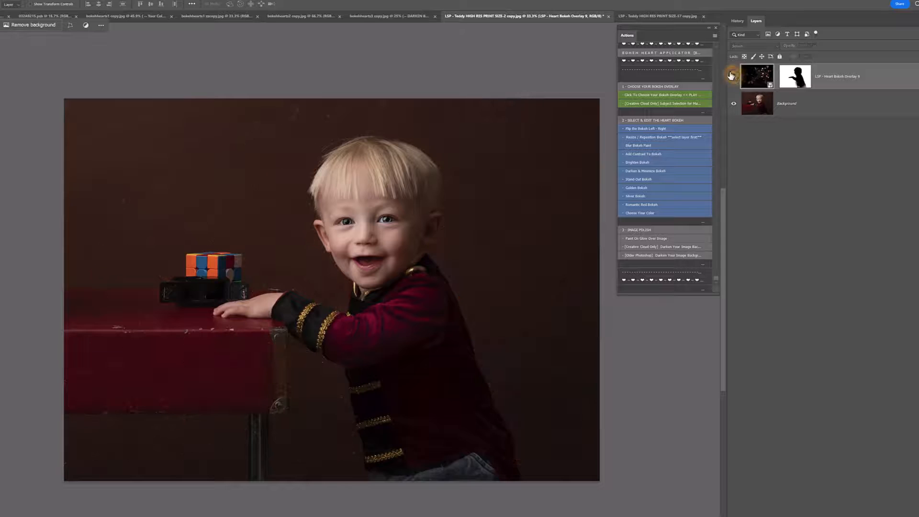
Step: Switch to the maternity portrait, run the overlay-choosing action and place "LSP - Heart Bokeh Overlay 2 xmas"
{"action": "left_click", "coordinate": [651, 19]}
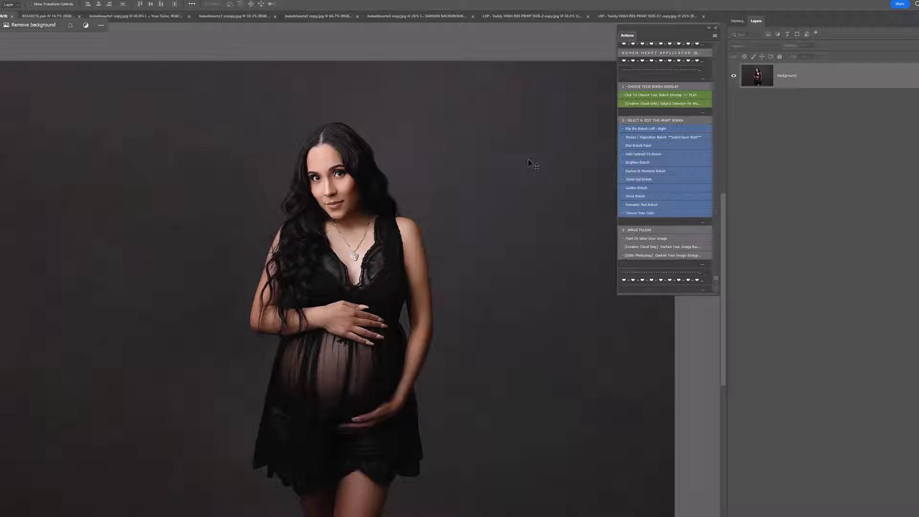
{"action": "left_click", "coordinate": [653, 95]}
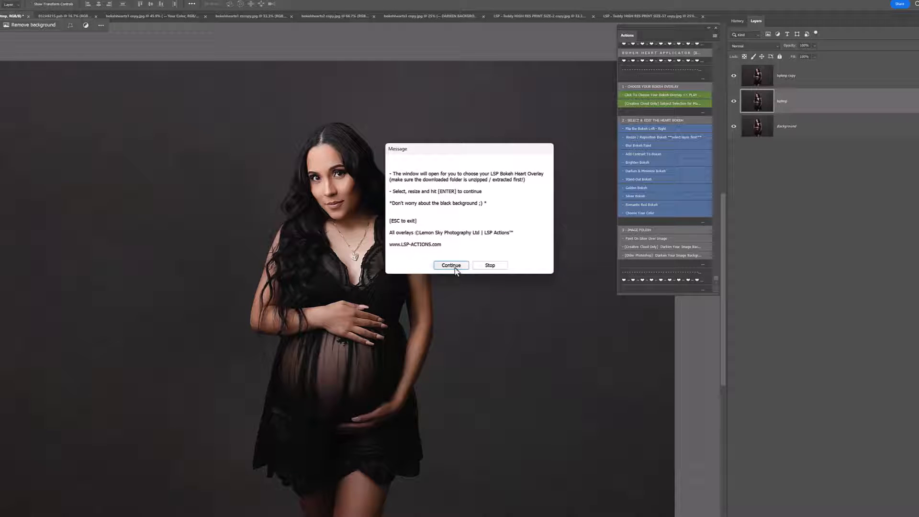
{"action": "left_click", "coordinate": [451, 265]}
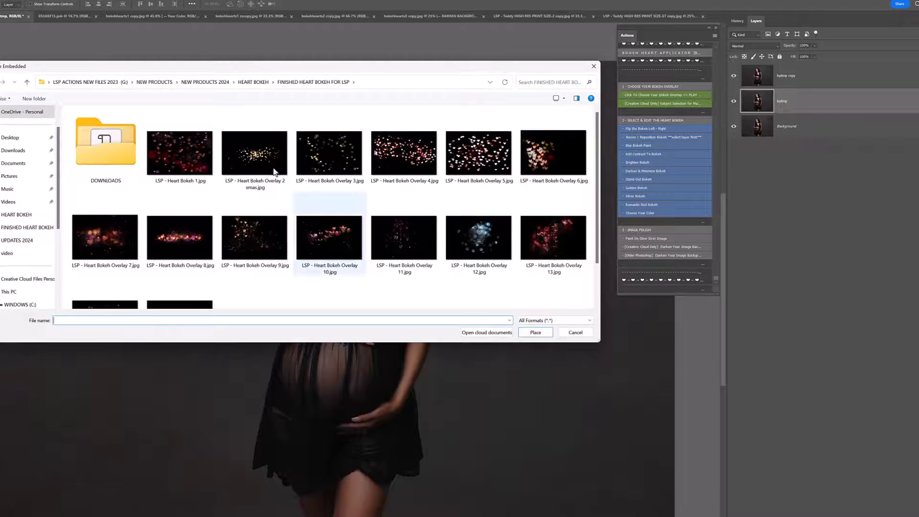
{"action": "double_click", "coordinate": [260, 160]}
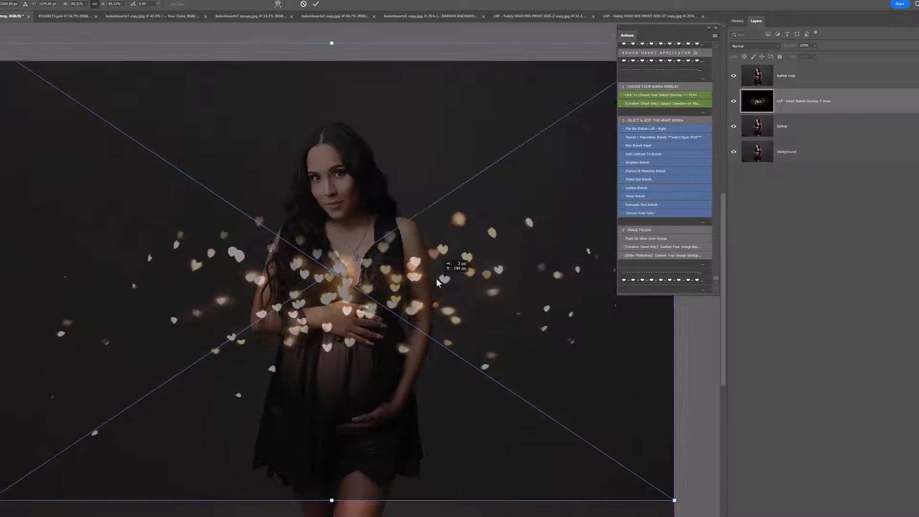
Step: Enlarge, slightly rotate and position the overlay across the woman's torso and the backdrop, and finish the action
{"action": "left_click_drag", "start_coordinate": [436, 280], "coordinate": [437, 271]}
{"action": "left_click_drag", "start_coordinate": [412, 513], "coordinate": [438, 516]}
{"action": "left_click_drag", "start_coordinate": [352, 492], "coordinate": [358, 516]}
{"action": "left_click_drag", "start_coordinate": [393, 460], "coordinate": [384, 439]}
{"action": "double_click", "coordinate": [373, 408]}
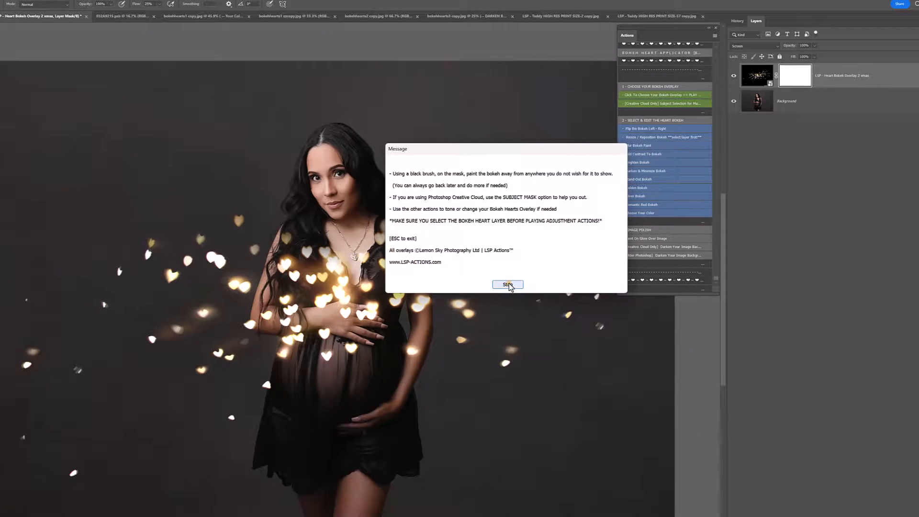
{"action": "left_click", "coordinate": [508, 284]}
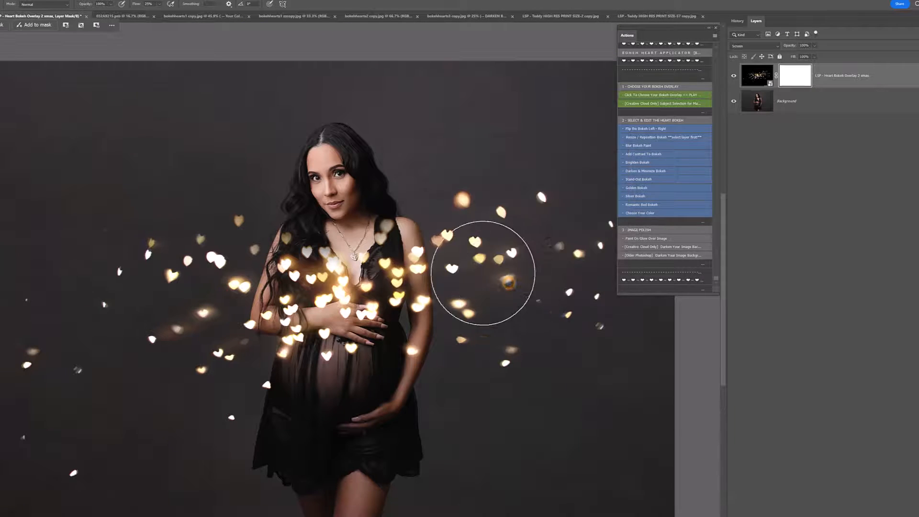
Step: Mask the hearts off the woman's body by painting on the overlay's mask and using the Creative Cloud subject selection action
{"action": "mouse_move", "coordinate": [344, 273]}
{"action": "left_mouse_down"}
{"action": "mouse_move", "coordinate": [398, 282]}
{"action": "mouse_move", "coordinate": [307, 306]}
{"action": "mouse_move", "coordinate": [371, 320]}
{"action": "left_mouse_up"}
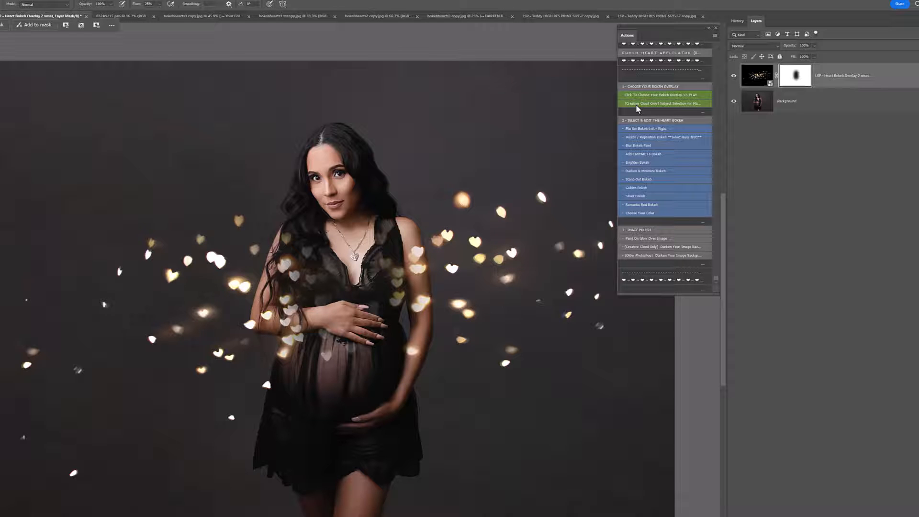
{"action": "left_click", "coordinate": [444, 201]}
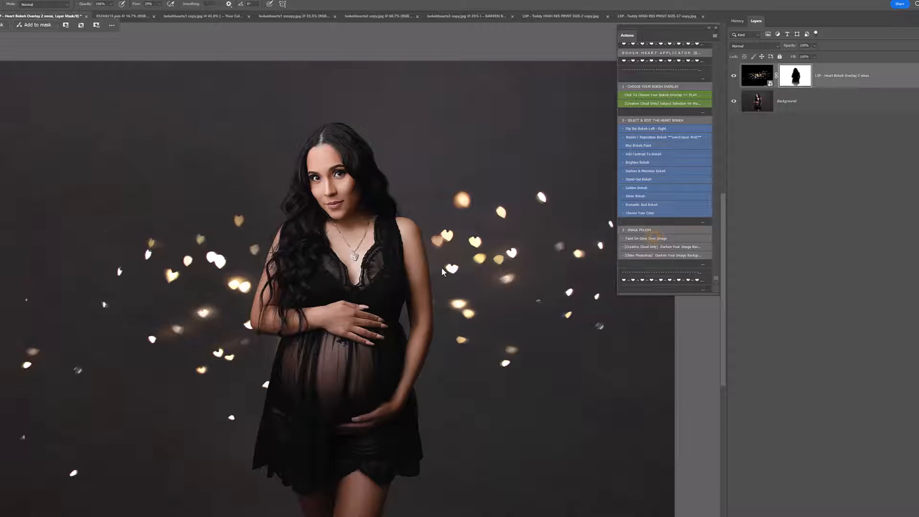
Step: Set the brush flow to 17% and paint glow on the Paint On Glow mask around the woman and the bokeh hearts
{"action": "left_click", "coordinate": [160, 5]}
{"action": "left_click", "coordinate": [392, 226]}
{"action": "left_click", "coordinate": [424, 314]}
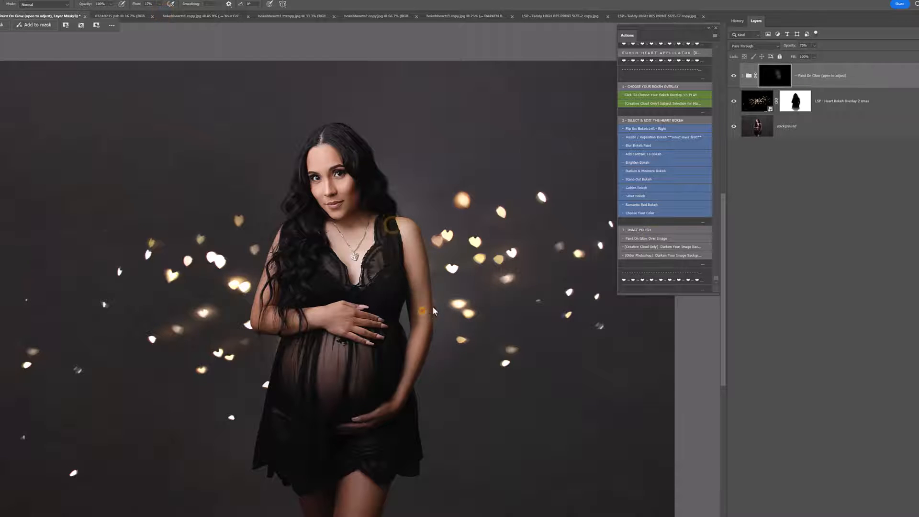
{"action": "left_click", "coordinate": [434, 307]}
{"action": "left_click", "coordinate": [368, 391]}
{"action": "left_click", "coordinate": [405, 315]}
{"action": "left_click", "coordinate": [259, 301]}
{"action": "left_click", "coordinate": [264, 244]}
{"action": "left_click", "coordinate": [291, 211]}
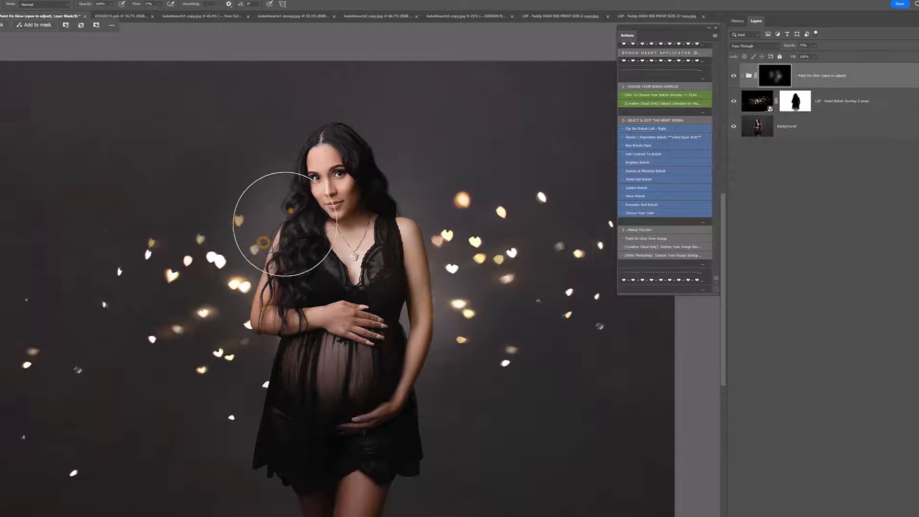
{"action": "left_click", "coordinate": [262, 370]}
{"action": "left_click", "coordinate": [289, 380]}
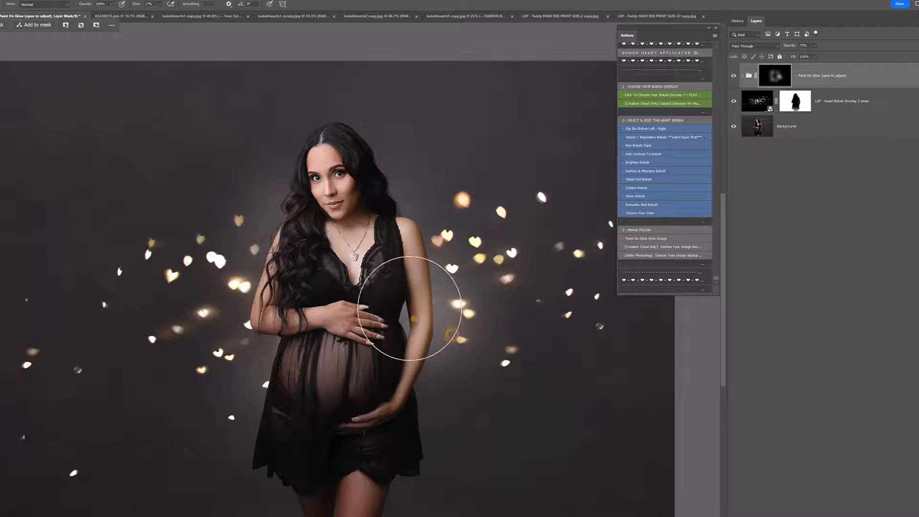
{"action": "left_click", "coordinate": [403, 192]}
{"action": "left_click", "coordinate": [226, 411]}
{"action": "left_click", "coordinate": [238, 257]}
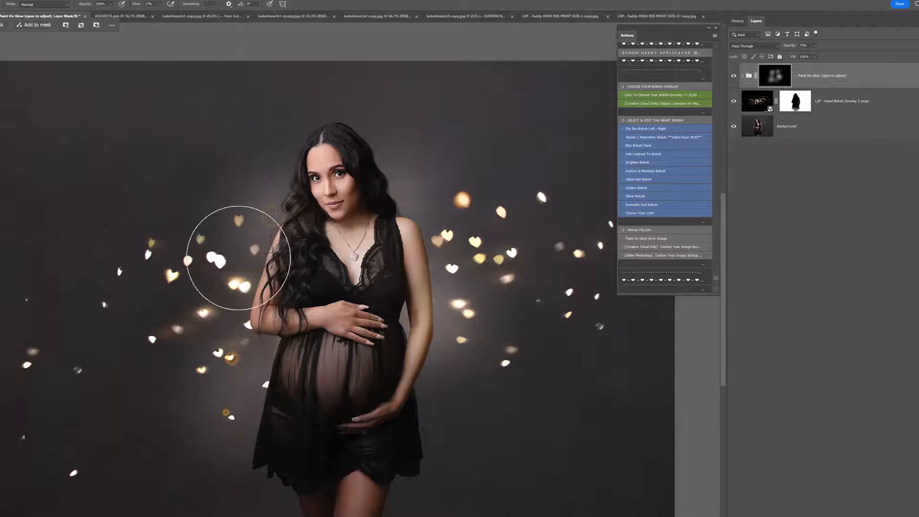
{"action": "left_click", "coordinate": [160, 374]}
{"action": "left_click", "coordinate": [183, 276]}
{"action": "left_click", "coordinate": [148, 286]}
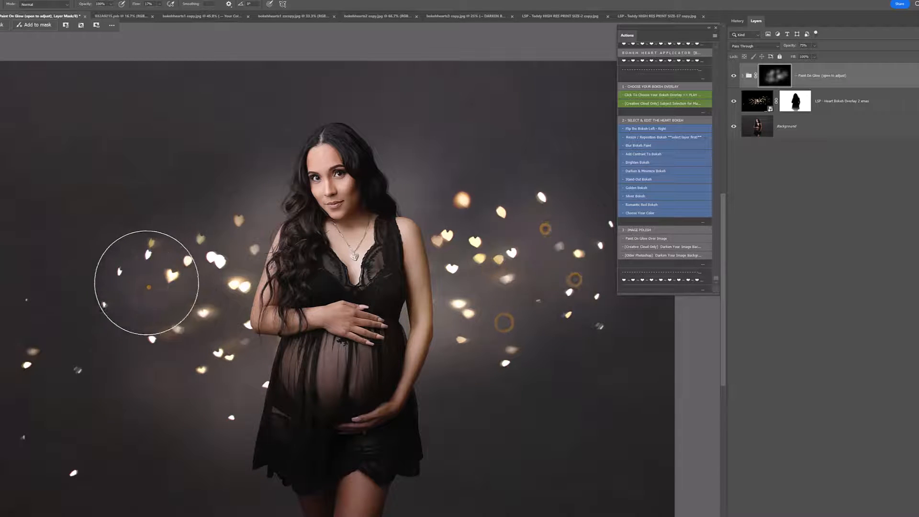
{"action": "left_click", "coordinate": [128, 245]}
{"action": "left_click", "coordinate": [226, 369]}
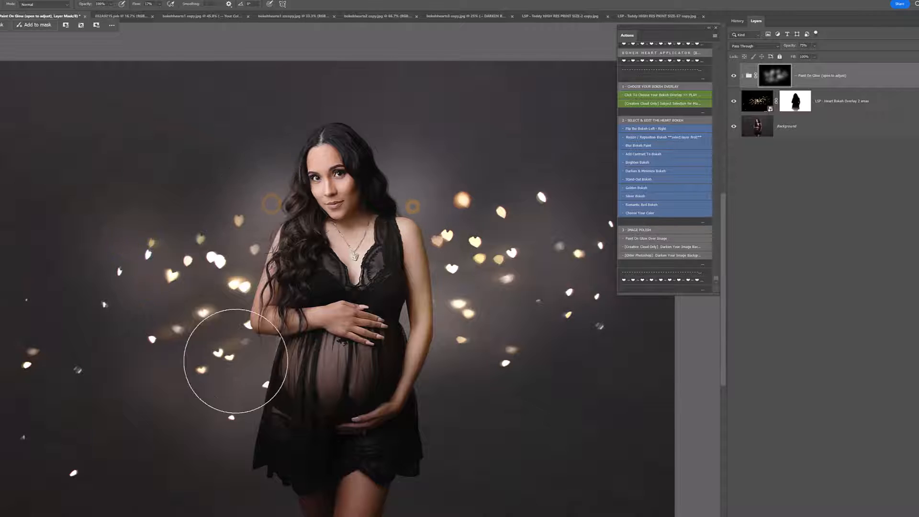
Step: Paint more glow beside the woman and run the Creative Cloud action that darkens the image background
{"action": "left_click", "coordinate": [187, 429]}
{"action": "left_click", "coordinate": [208, 209]}
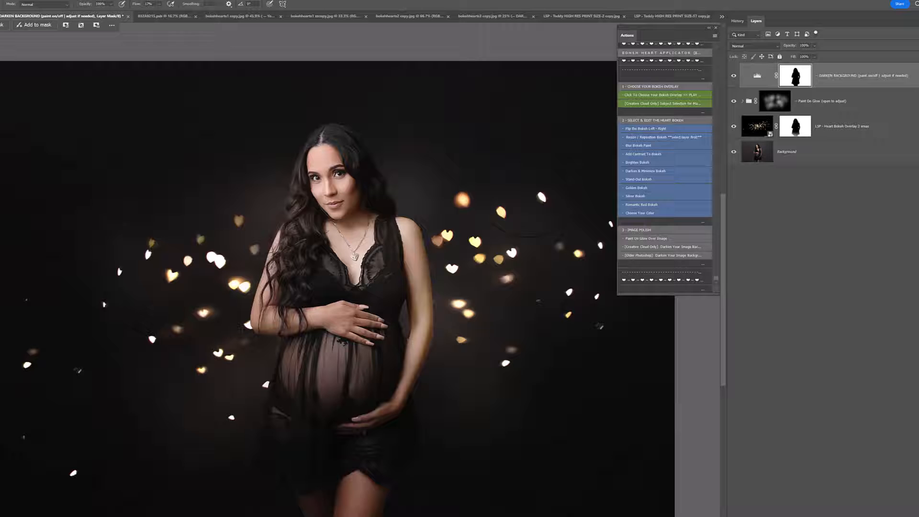
{"action": "left_click", "coordinate": [543, 176]}
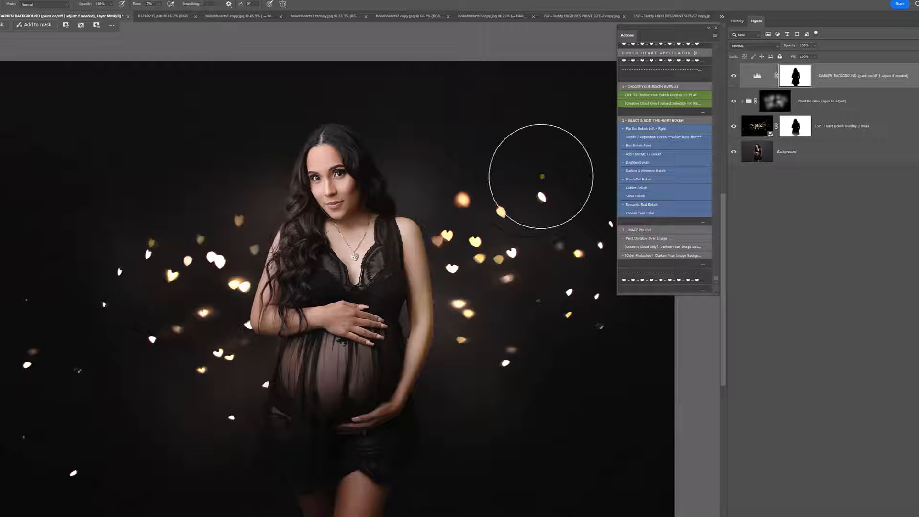
Step: Paint additional glow on the Paint On Glow mask around the woman and the bokeh hearts on both sides of her
{"action": "left_click", "coordinate": [772, 109]}
{"action": "left_click_drag", "start_coordinate": [580, 179], "coordinate": [550, 172]}
{"action": "left_click", "coordinate": [531, 169]}
{"action": "left_click", "coordinate": [464, 130]}
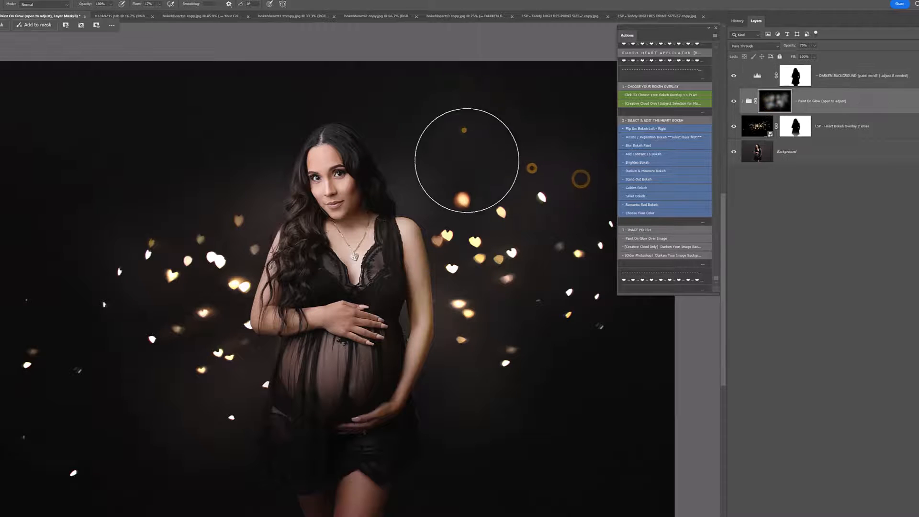
{"action": "left_click", "coordinate": [467, 314]}
{"action": "left_click", "coordinate": [156, 431]}
{"action": "left_click", "coordinate": [215, 349]}
{"action": "left_click", "coordinate": [245, 349]}
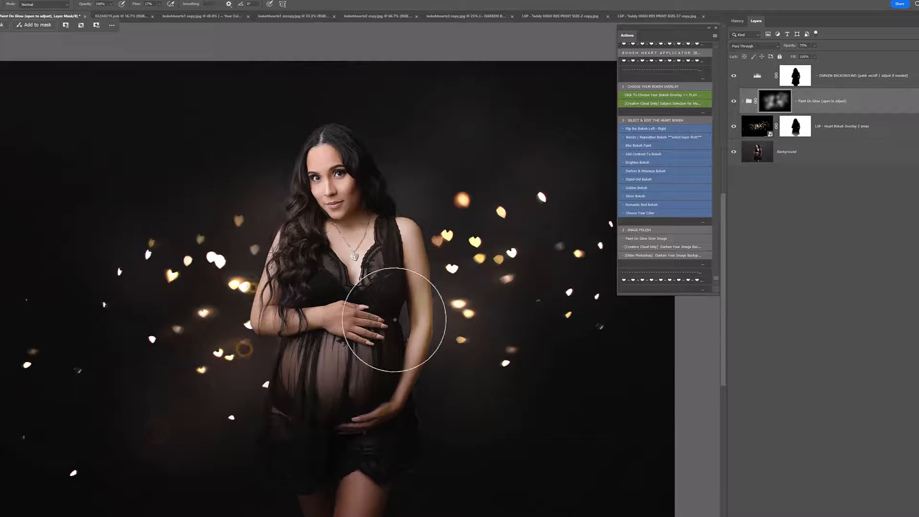
{"action": "left_click", "coordinate": [394, 320]}
{"action": "left_click", "coordinate": [452, 337]}
{"action": "left_click", "coordinate": [507, 293]}
{"action": "left_click", "coordinate": [473, 210]}
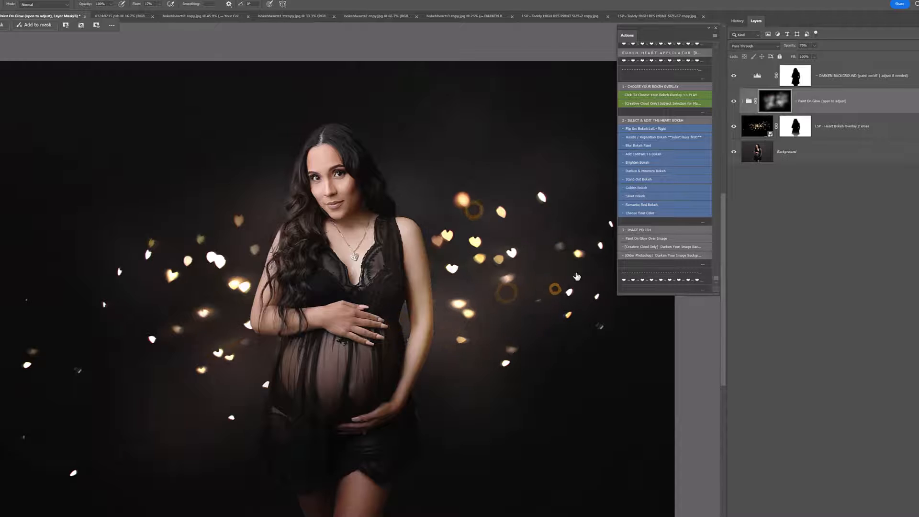
Step: Compare the portrait with and without the heart overlay and lower the opacity of the DARKEN BACKGROUND layer
{"action": "left_click", "coordinate": [734, 126]}
{"action": "left_click", "coordinate": [734, 125]}
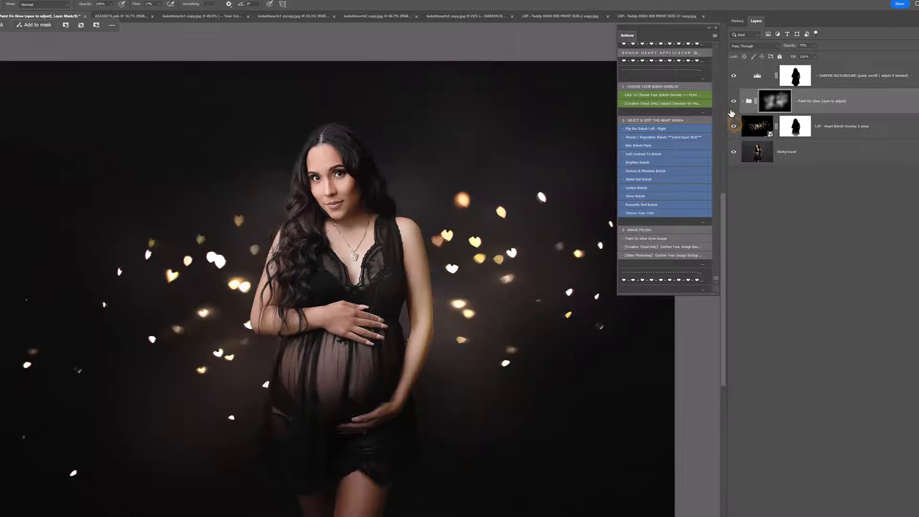
{"action": "left_click", "coordinate": [734, 126]}
{"action": "left_click", "coordinate": [734, 126]}
{"action": "left_click", "coordinate": [753, 76]}
{"action": "mouse_move", "coordinate": [792, 53]}
{"action": "left_mouse_down"}
{"action": "mouse_move", "coordinate": [828, 55]}
{"action": "mouse_move", "coordinate": [799, 55]}
{"action": "mouse_move", "coordinate": [810, 57]}
{"action": "left_mouse_up"}
Step: Try a stronger orange for the LSP - Glow Screen colour fill inside the Paint On Glow group
{"action": "left_click", "coordinate": [814, 101]}
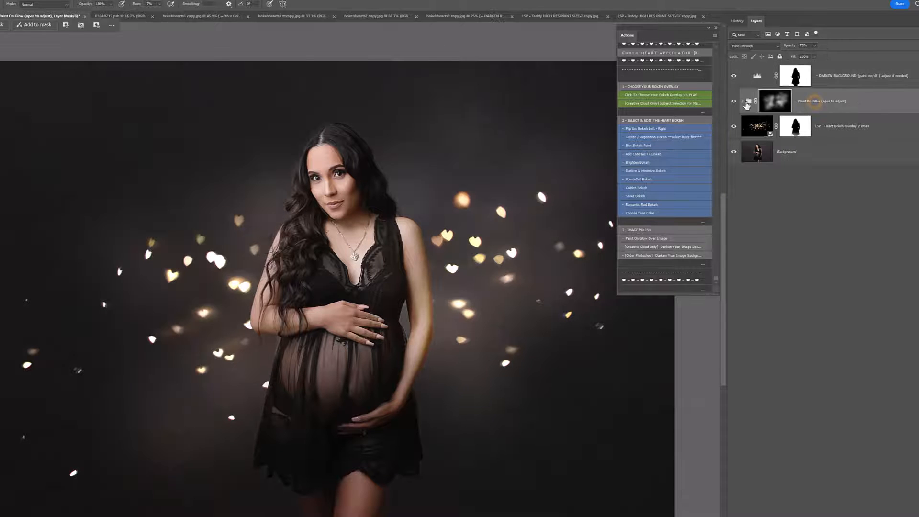
{"action": "left_click", "coordinate": [743, 102]}
{"action": "double_click", "coordinate": [773, 153]}
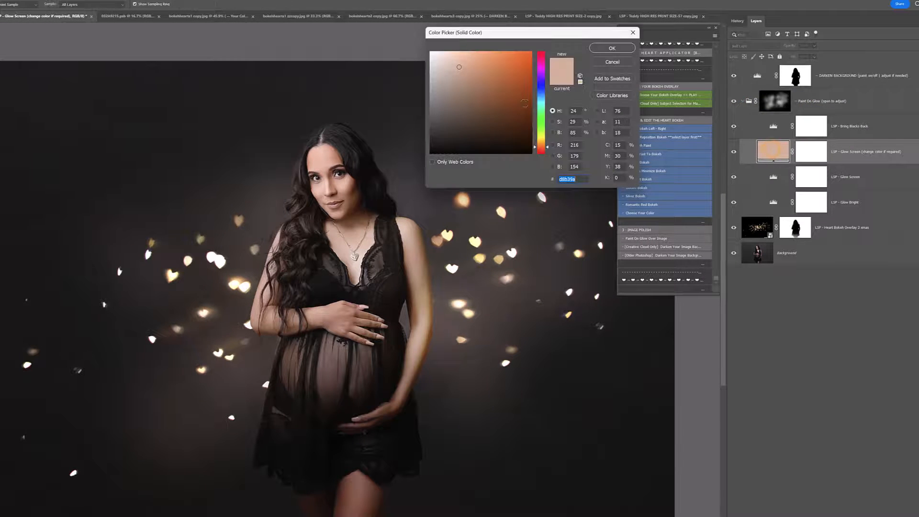
{"action": "left_click_drag", "start_coordinate": [480, 96], "coordinate": [491, 72]}
{"action": "left_click", "coordinate": [621, 63]}
{"action": "left_click", "coordinate": [743, 101]}
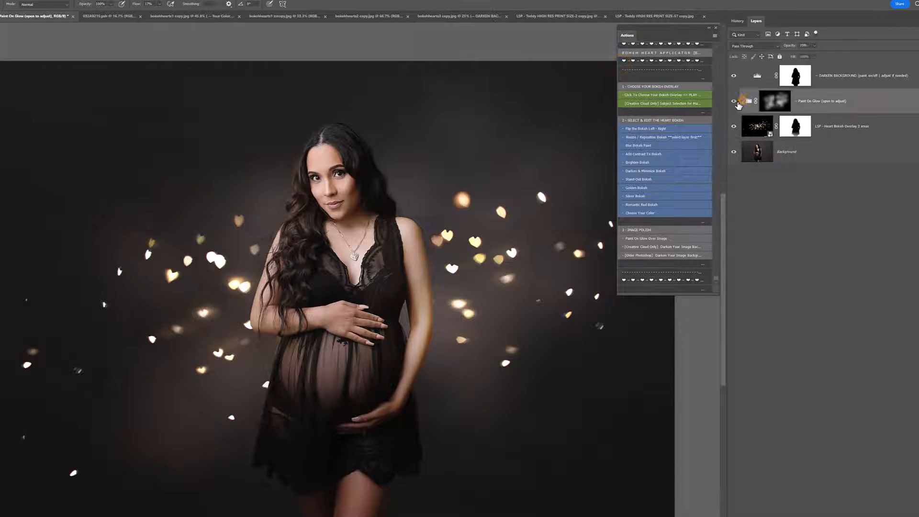
Step: Hide the DARKEN BACKGROUND, Paint On Glow and Heart Bokeh Overlay 2 xmas layers and select the Background layer
{"action": "left_click", "coordinate": [734, 101]}
{"action": "left_click", "coordinate": [734, 101]}
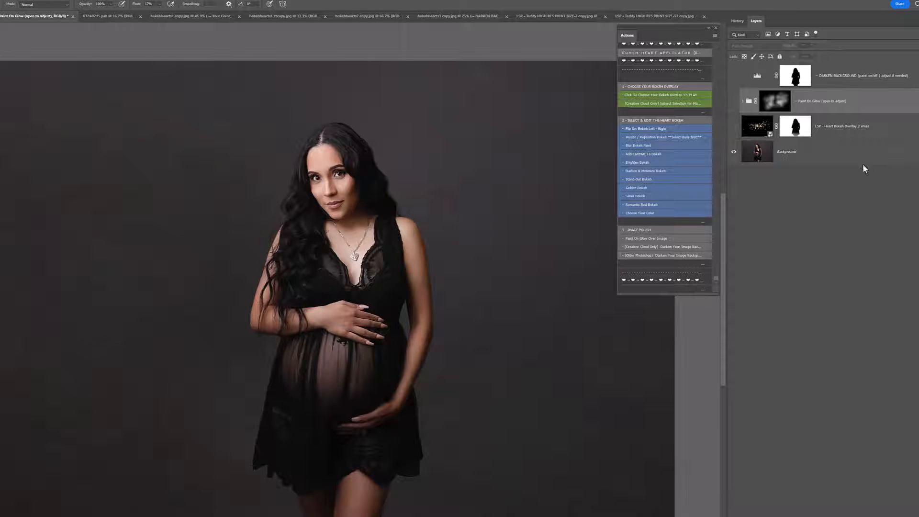
{"action": "left_click", "coordinate": [710, 29]}
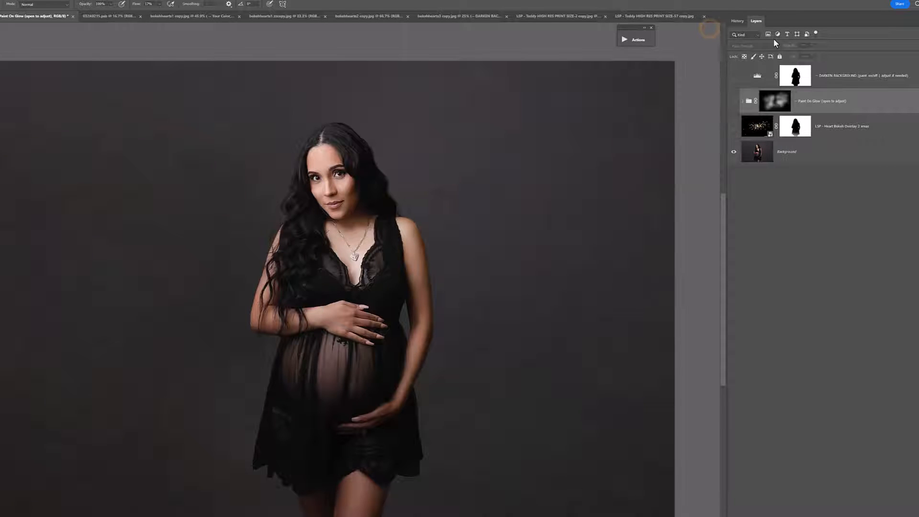
{"action": "left_click", "coordinate": [837, 129]}
{"action": "left_click", "coordinate": [854, 76]}
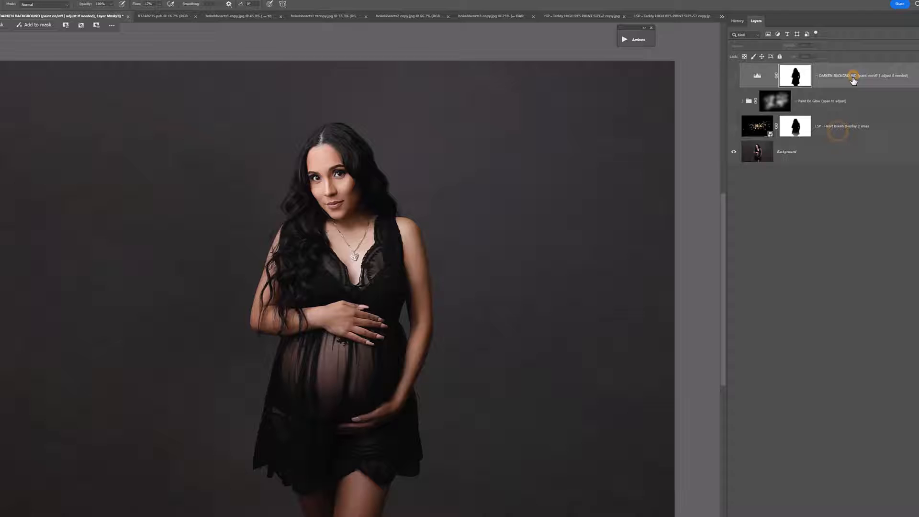
{"action": "left_click", "coordinate": [825, 159]}
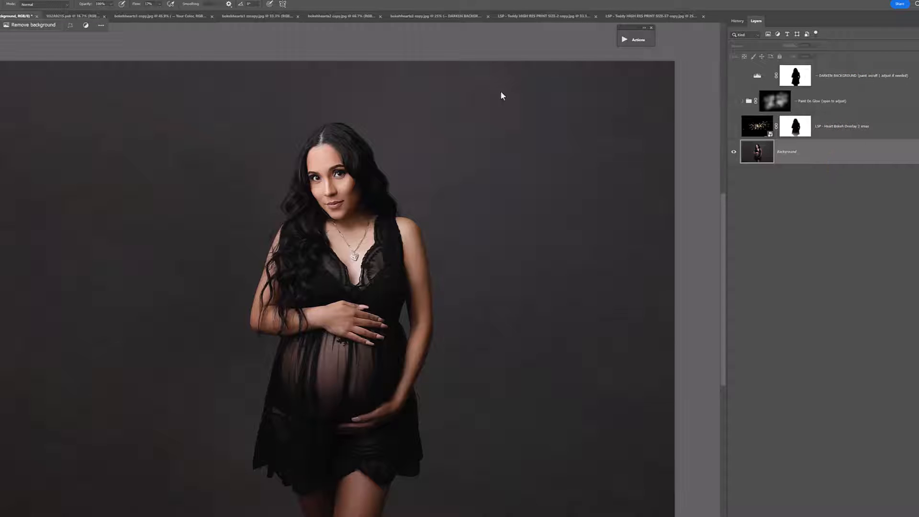
Step: Place "LSP - Heart Bokeh Overlay 12.jpg" as an embedded layer above the Background and set its blend mode to Screen
{"action": "left_click", "coordinate": [0, 0]}
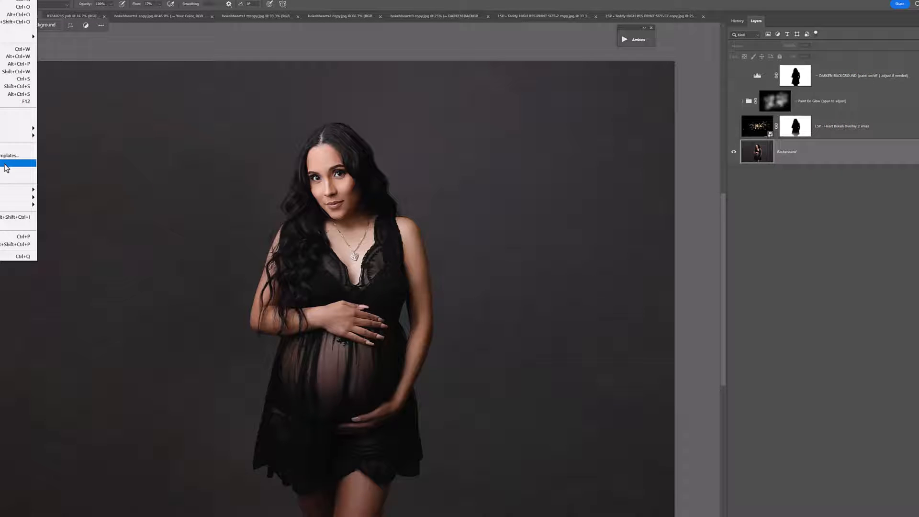
{"action": "left_click", "coordinate": [6, 167]}
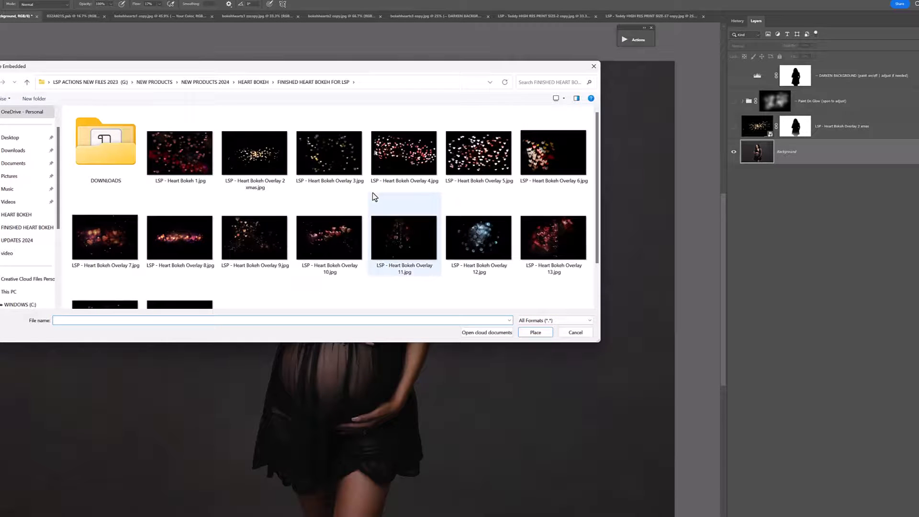
{"action": "double_click", "coordinate": [463, 247]}
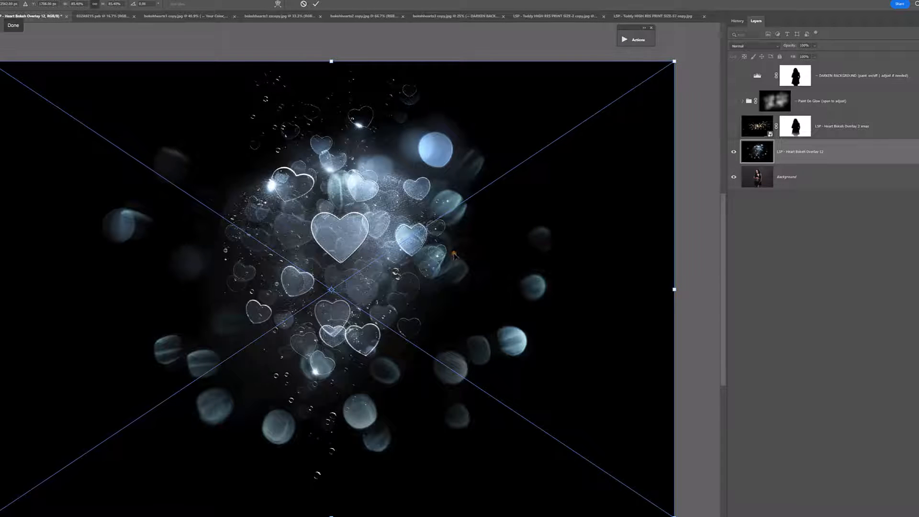
{"action": "key", "text": "Return"}
{"action": "key", "text": "b"}
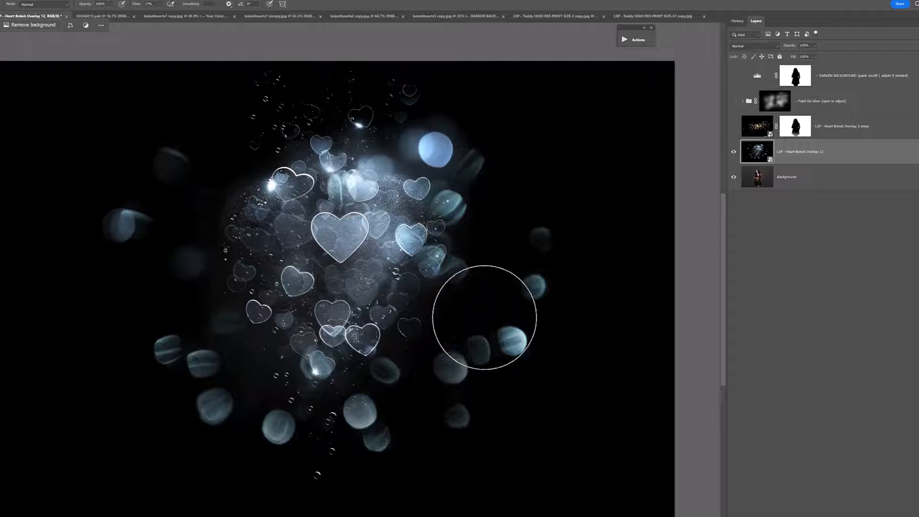
{"action": "left_click", "coordinate": [746, 46]}
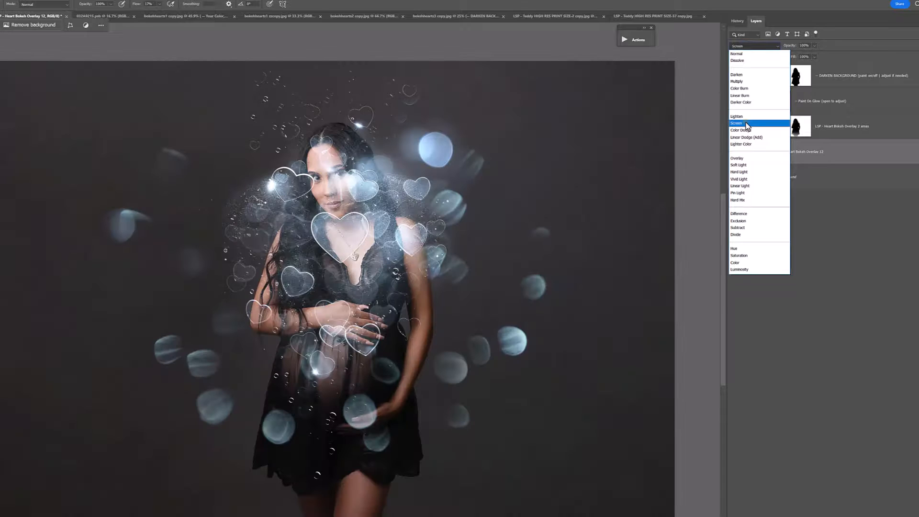
{"action": "left_click", "coordinate": [748, 124]}
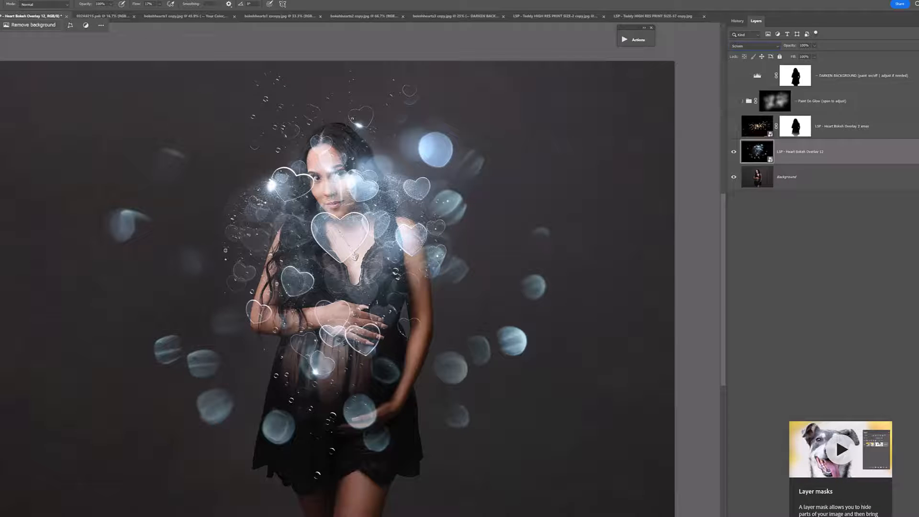
Step: Add a layer mask to Heart Bokeh Overlay 12 and brush the hearts off the woman's face, torso and dress
{"action": "left_click", "coordinate": [840, 516]}
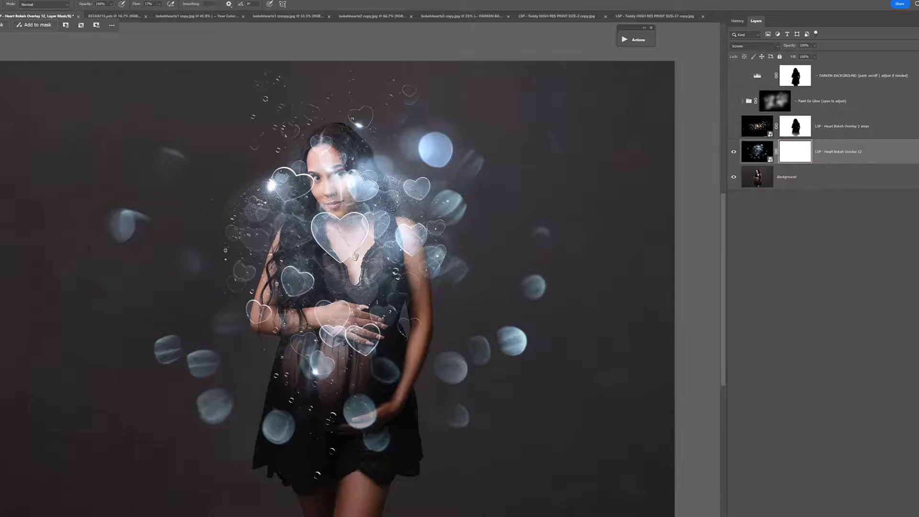
{"action": "right_click", "coordinate": [366, 244]}
{"action": "left_click_drag", "start_coordinate": [452, 266], "coordinate": [451, 266]}
{"action": "mouse_move", "coordinate": [353, 206]}
{"action": "left_mouse_down"}
{"action": "mouse_move", "coordinate": [348, 171]}
{"action": "mouse_move", "coordinate": [353, 220]}
{"action": "mouse_move", "coordinate": [370, 214]}
{"action": "mouse_move", "coordinate": [373, 232]}
{"action": "mouse_move", "coordinate": [360, 189]}
{"action": "mouse_move", "coordinate": [386, 270]}
{"action": "mouse_move", "coordinate": [392, 244]}
{"action": "mouse_move", "coordinate": [322, 258]}
{"action": "mouse_move", "coordinate": [310, 244]}
{"action": "mouse_move", "coordinate": [348, 232]}
{"action": "mouse_move", "coordinate": [331, 174]}
{"action": "mouse_move", "coordinate": [403, 233]}
{"action": "mouse_move", "coordinate": [331, 223]}
{"action": "mouse_move", "coordinate": [283, 311]}
{"action": "mouse_move", "coordinate": [309, 328]}
{"action": "mouse_move", "coordinate": [331, 318]}
{"action": "mouse_move", "coordinate": [341, 268]}
{"action": "mouse_move", "coordinate": [331, 333]}
{"action": "mouse_move", "coordinate": [365, 235]}
{"action": "mouse_move", "coordinate": [377, 314]}
{"action": "mouse_move", "coordinate": [408, 302]}
{"action": "mouse_move", "coordinate": [410, 273]}
{"action": "mouse_move", "coordinate": [376, 316]}
{"action": "mouse_move", "coordinate": [396, 359]}
{"action": "mouse_move", "coordinate": [391, 393]}
{"action": "mouse_move", "coordinate": [367, 417]}
{"action": "mouse_move", "coordinate": [378, 438]}
{"action": "left_mouse_up"}
{"action": "right_click", "coordinate": [326, 194]}
{"action": "key", "text": "Return"}
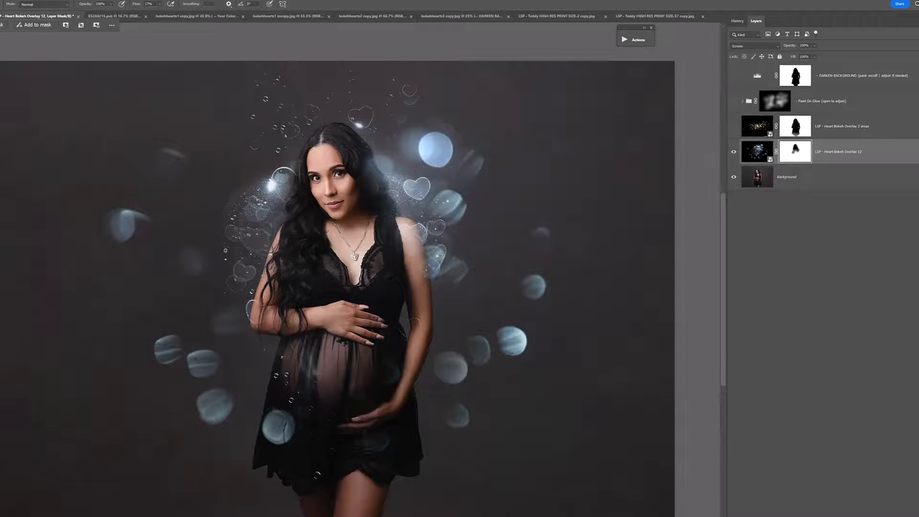
{"action": "mouse_move", "coordinate": [323, 429]}
{"action": "left_mouse_down"}
{"action": "mouse_move", "coordinate": [304, 395]}
{"action": "mouse_move", "coordinate": [333, 372]}
{"action": "left_mouse_up"}
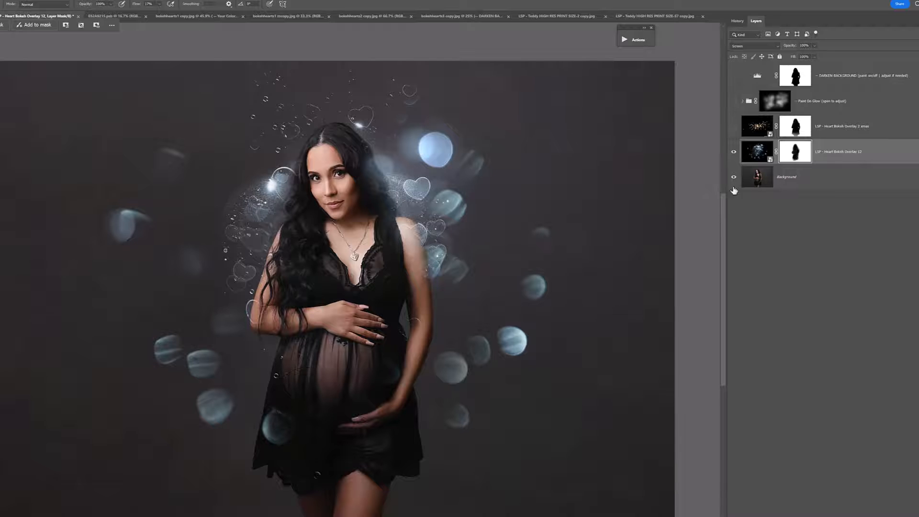
Step: Select the woman from the Background layer, paint out the remaining bokeh inside that selection on the overlay's mask, and deselect
{"action": "left_click", "coordinate": [754, 181]}
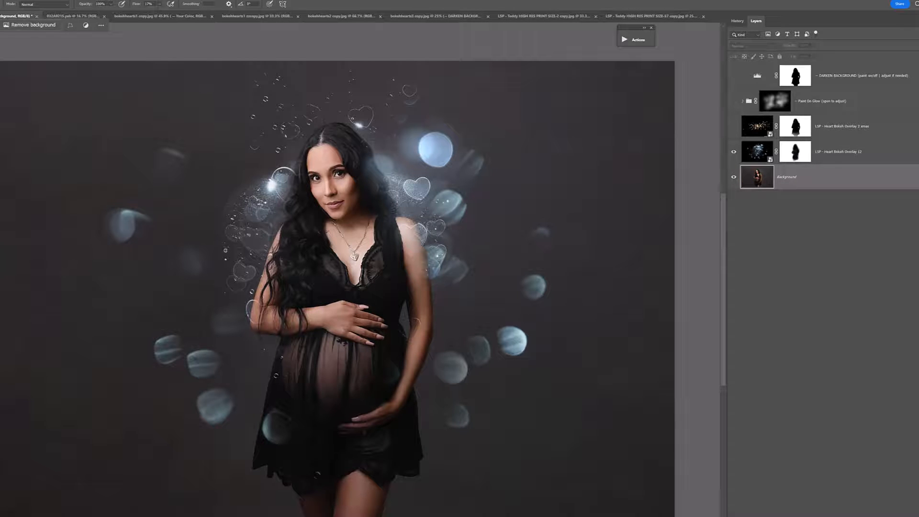
{"action": "left_click", "coordinate": [21, 0]}
{"action": "left_click", "coordinate": [52, 82]}
{"action": "left_click", "coordinate": [756, 153]}
{"action": "left_click", "coordinate": [795, 151]}
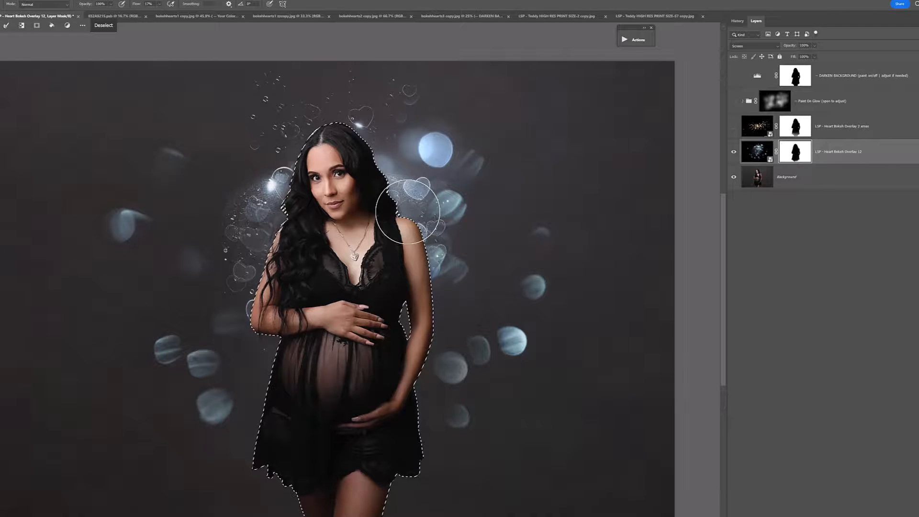
{"action": "key", "text": "ctrl+d"}
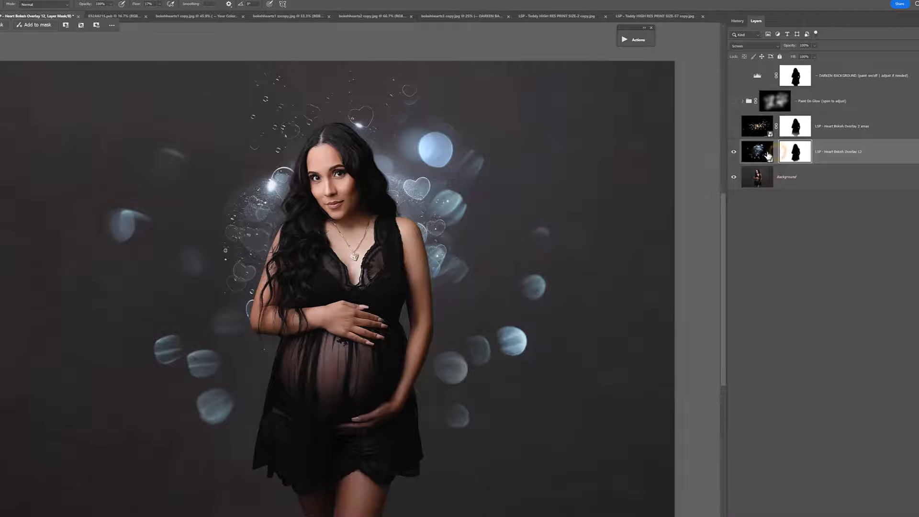
Step: Unlink the mask from Heart Bokeh Overlay 12 and move the overlay so the heart cluster sits to the right of the woman
{"action": "left_click", "coordinate": [745, 154]}
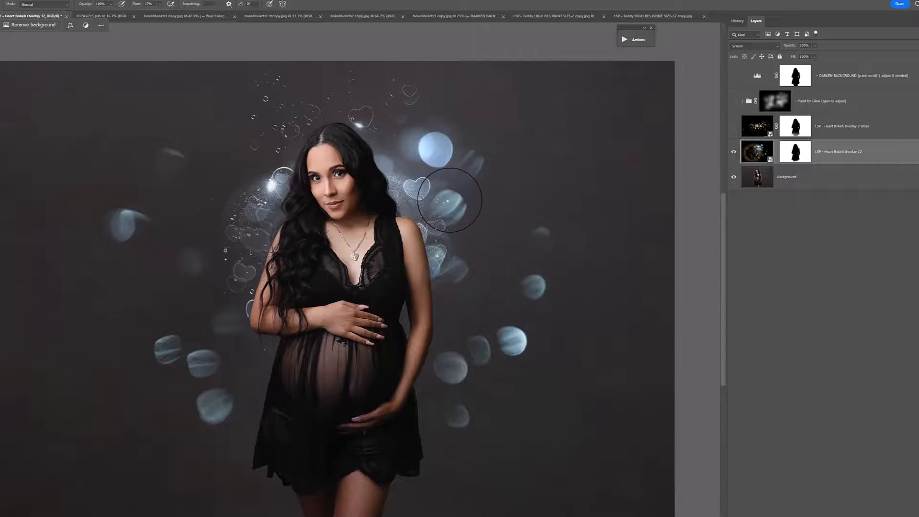
{"action": "key", "text": "v"}
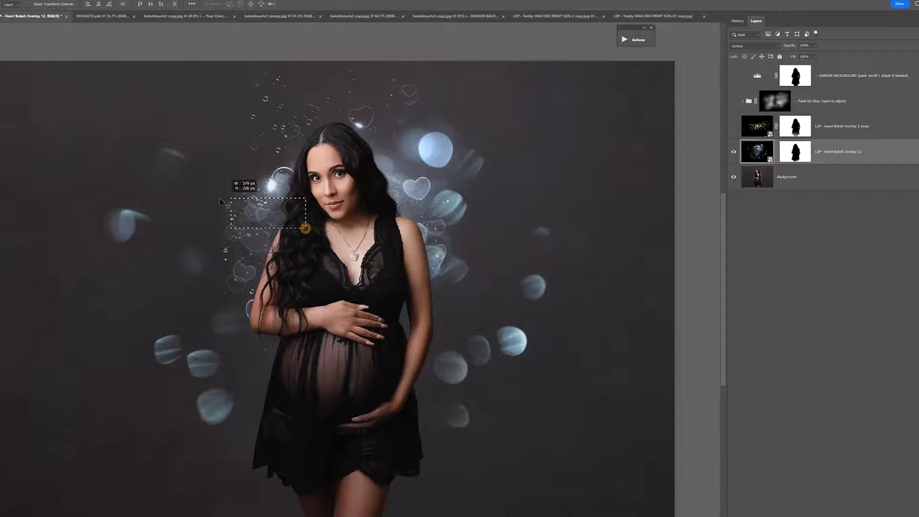
{"action": "left_click", "coordinate": [327, 177]}
{"action": "double_click", "coordinate": [743, 159]}
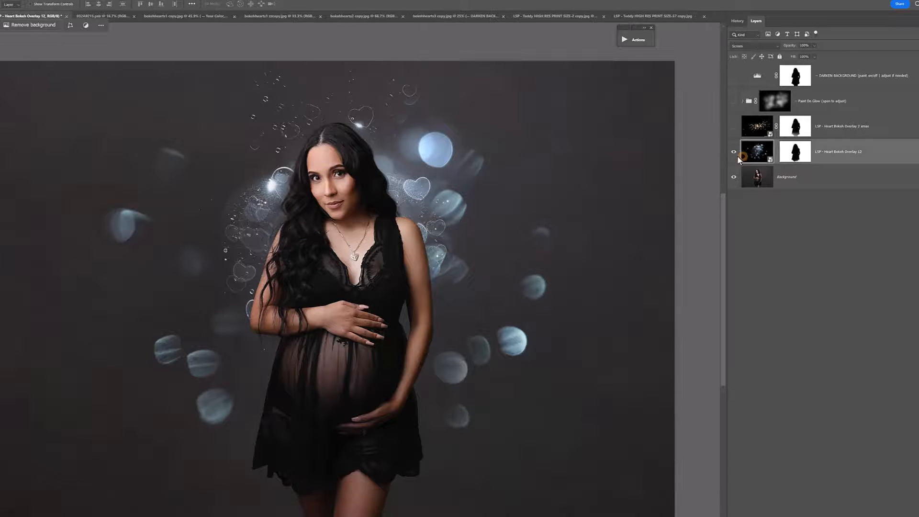
{"action": "left_click_drag", "start_coordinate": [187, 171], "coordinate": [326, 240]}
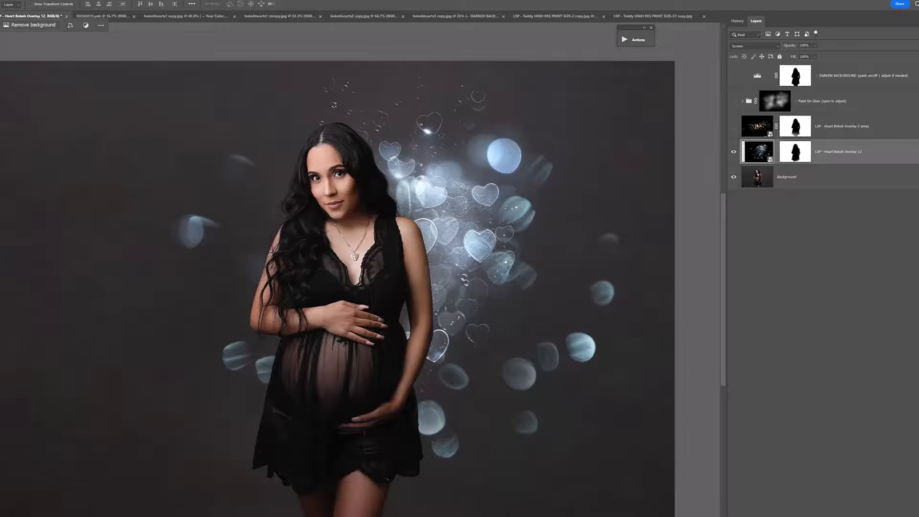
Step: Add a Hue/Saturation adjustment layer above Heart Bokeh Overlay 12 and turn on Colorize
{"action": "left_click", "coordinate": [891, 516]}
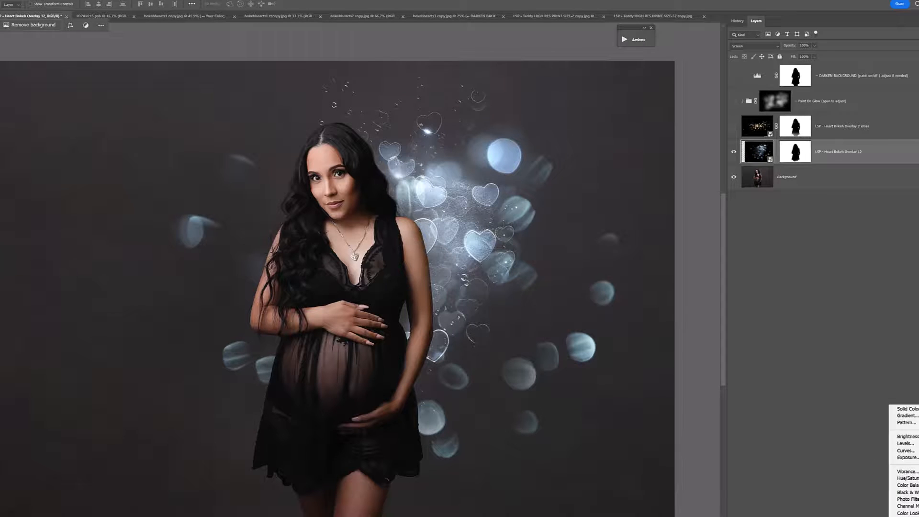
{"action": "left_click", "coordinate": [907, 478]}
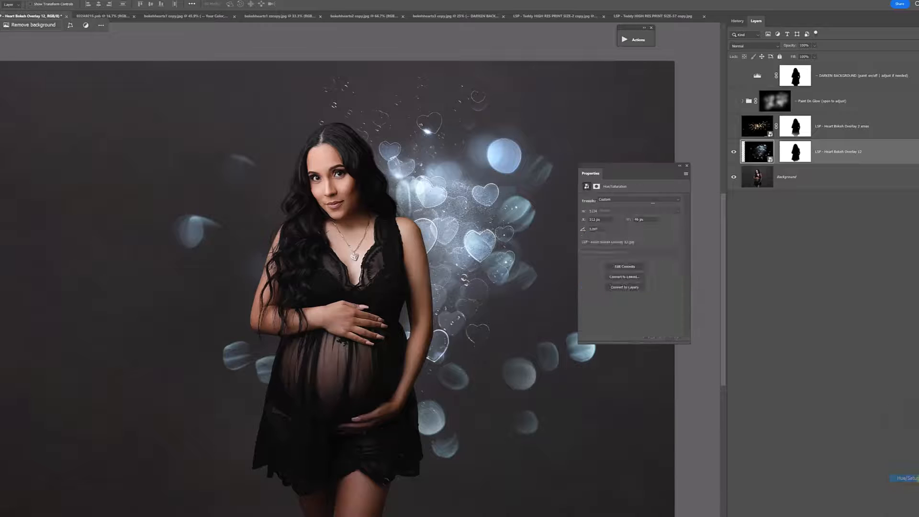
{"action": "left_click_drag", "start_coordinate": [625, 170], "coordinate": [620, 137]}
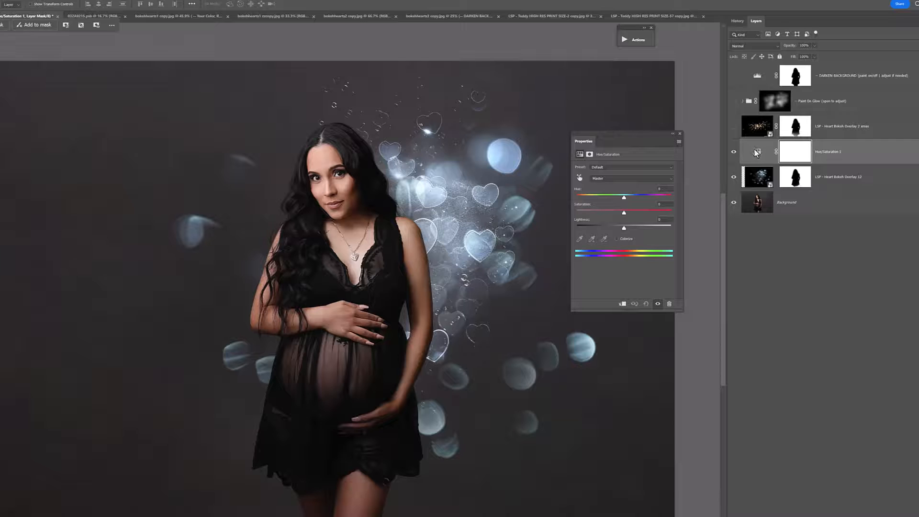
{"action": "left_click", "coordinate": [616, 239]}
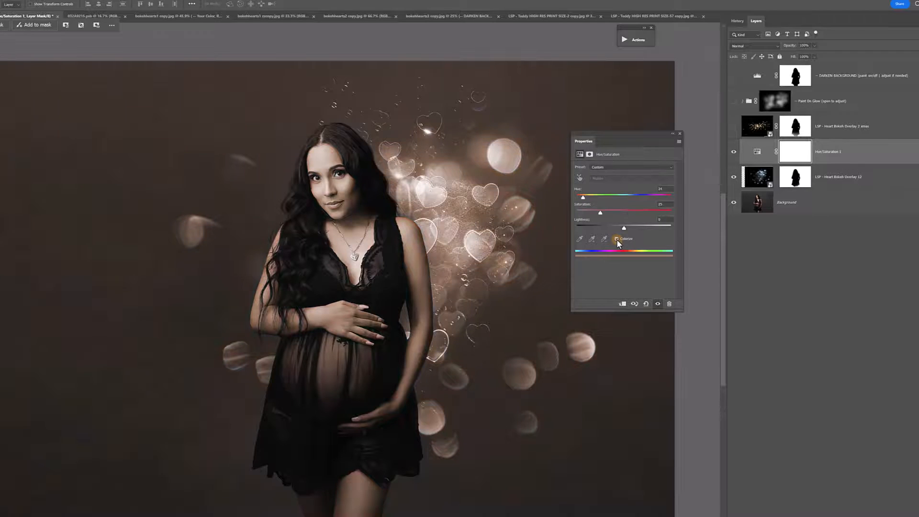
Step: Clip the Hue/Saturation adjustment to Heart Bokeh Overlay 12 and tint the hearts red with hue 0, saturation 76 and slightly lower lightness
{"action": "right_click", "coordinate": [836, 153]}
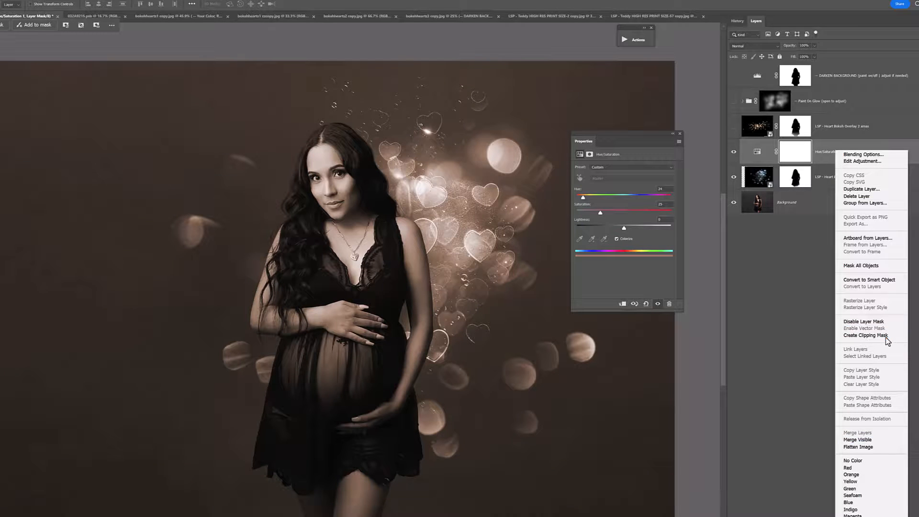
{"action": "left_click", "coordinate": [866, 335]}
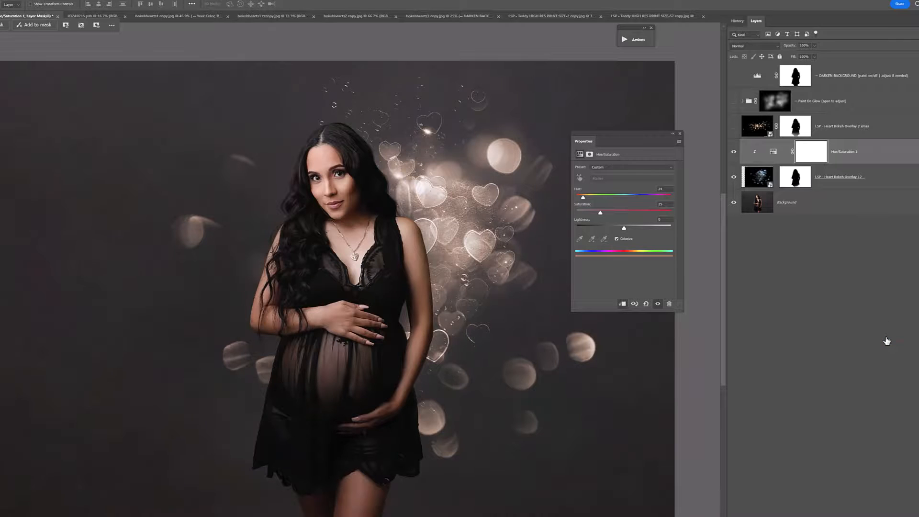
{"action": "left_click_drag", "start_coordinate": [592, 202], "coordinate": [571, 204]}
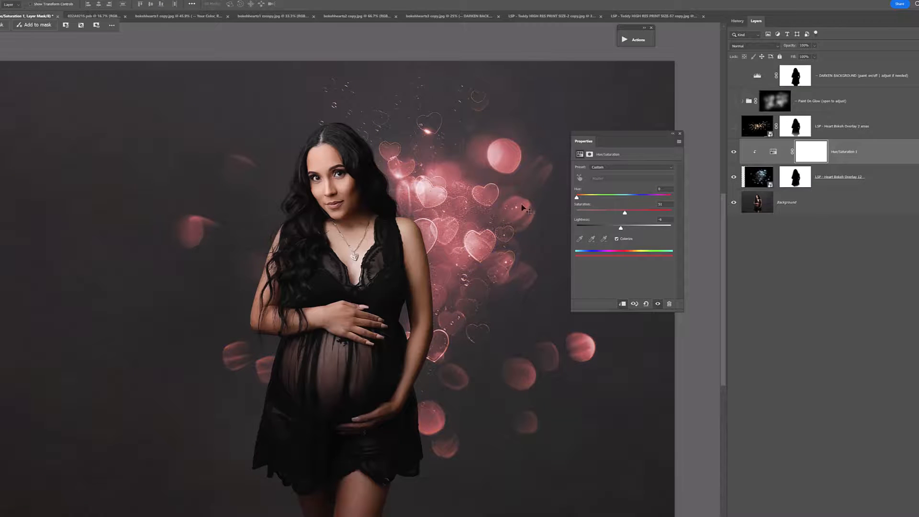
{"action": "left_click_drag", "start_coordinate": [642, 213], "coordinate": [649, 212]}
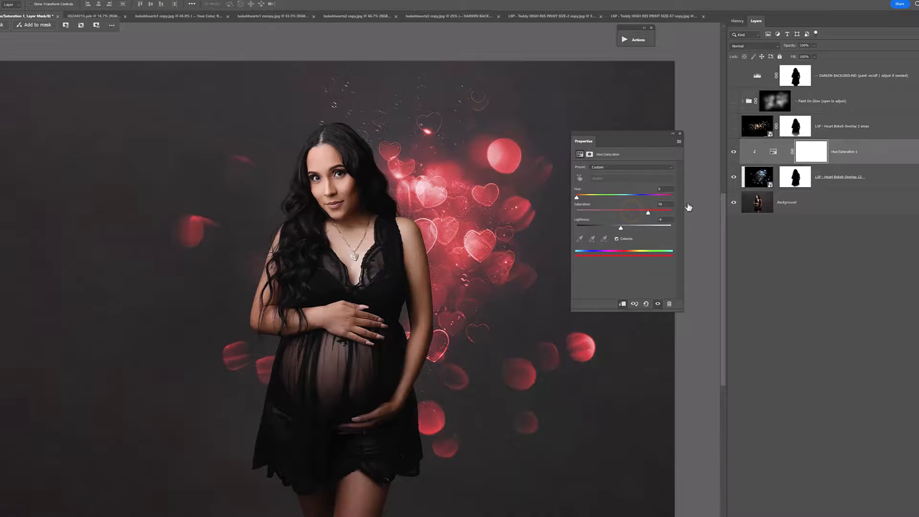
Step: Add a Curves adjustment above the Hue/Saturation layer, bend its curve in the shadows and midtones, and clip it to Heart Bokeh Overlay 12
{"action": "left_click", "coordinate": [881, 159]}
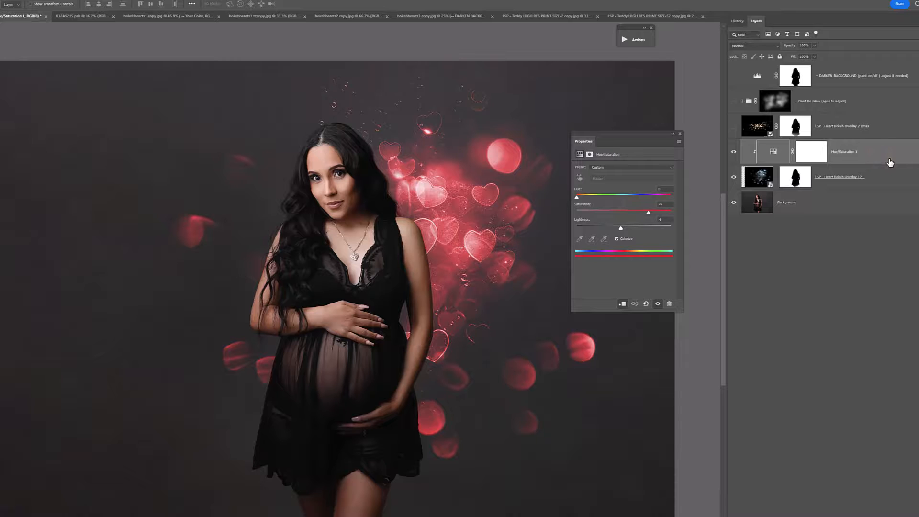
{"action": "left_click", "coordinate": [892, 516]}
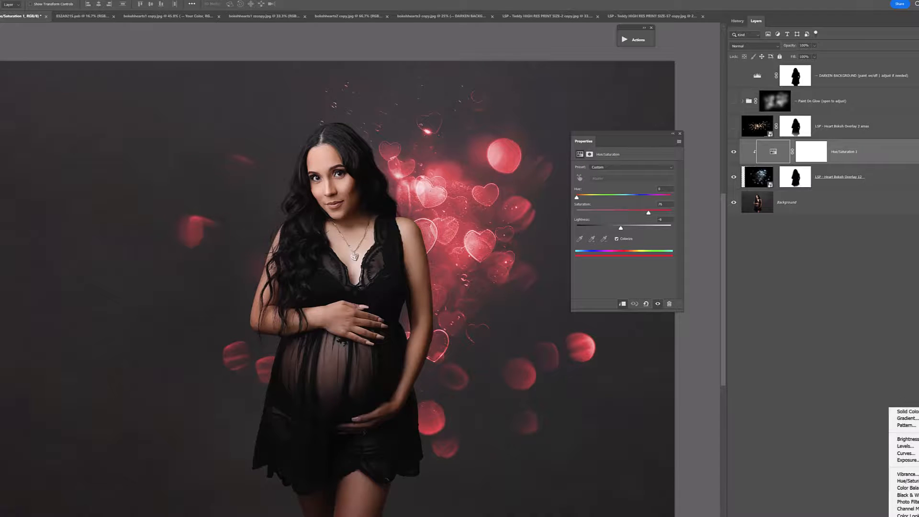
{"action": "left_click", "coordinate": [906, 453]}
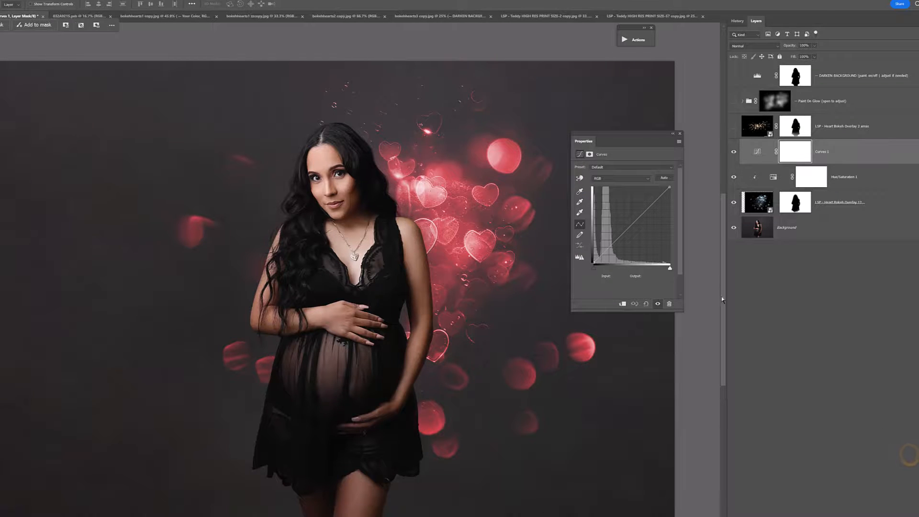
{"action": "left_click", "coordinate": [635, 222]}
{"action": "left_click", "coordinate": [623, 238]}
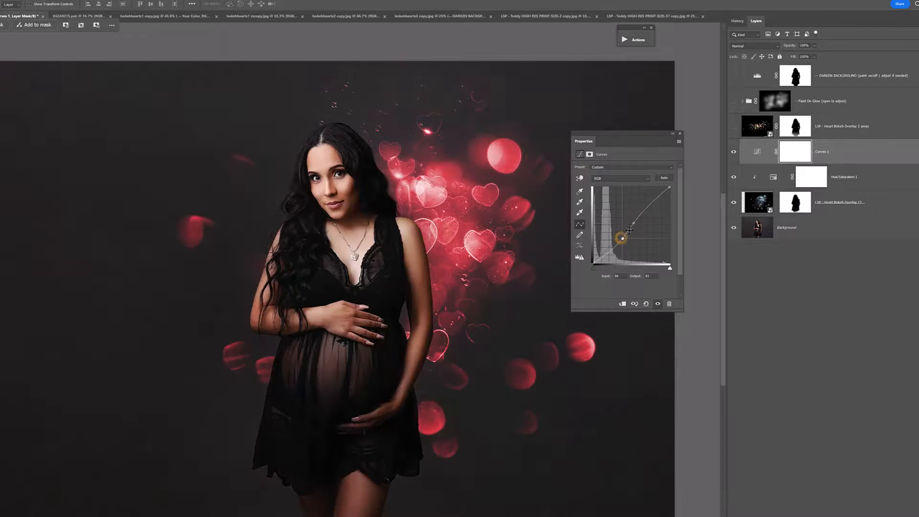
{"action": "left_click_drag", "start_coordinate": [637, 221], "coordinate": [638, 222]}
{"action": "right_click", "coordinate": [835, 151]}
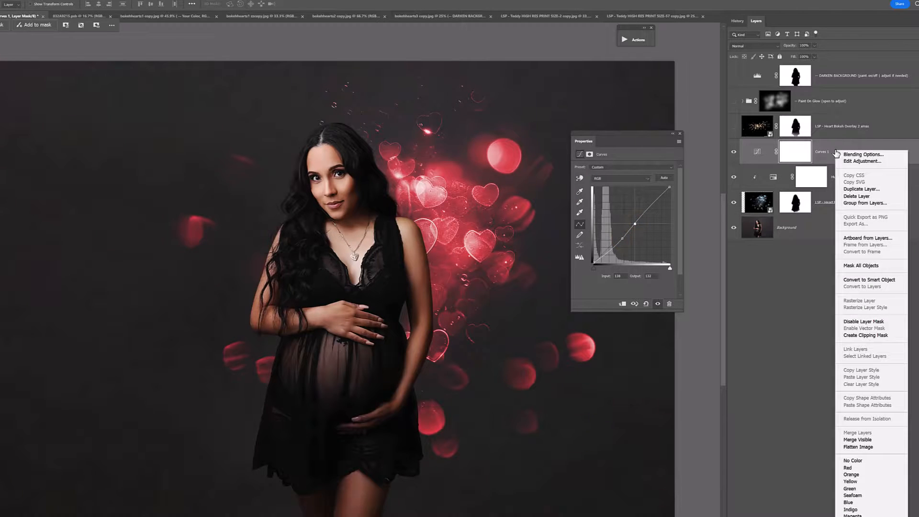
{"action": "left_click", "coordinate": [885, 334]}
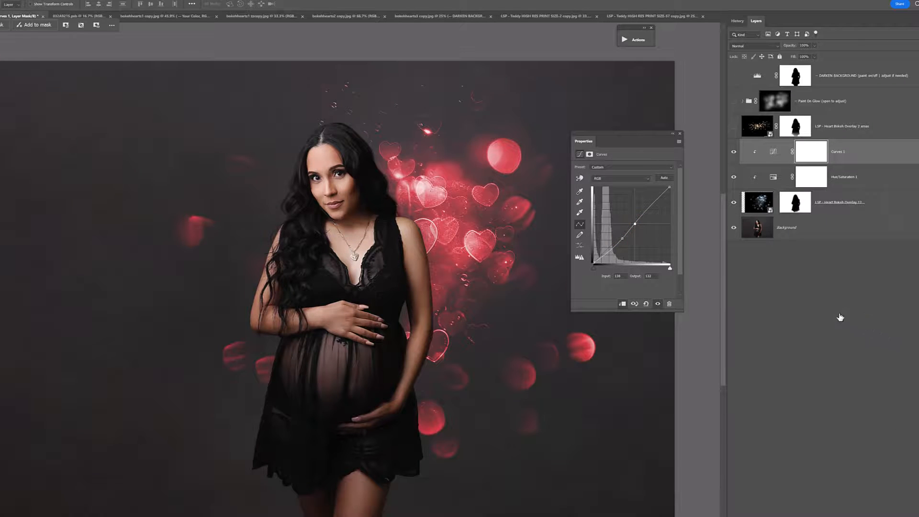
{"action": "left_click_drag", "start_coordinate": [639, 223], "coordinate": [606, 249]}
Step: Hide the Curves and Hue/Saturation adjustments, toggle Heart Bokeh Overlay 12 off and on to compare, and collapse the adjustment properties
{"action": "left_click", "coordinate": [734, 152]}
{"action": "left_click", "coordinate": [734, 177]}
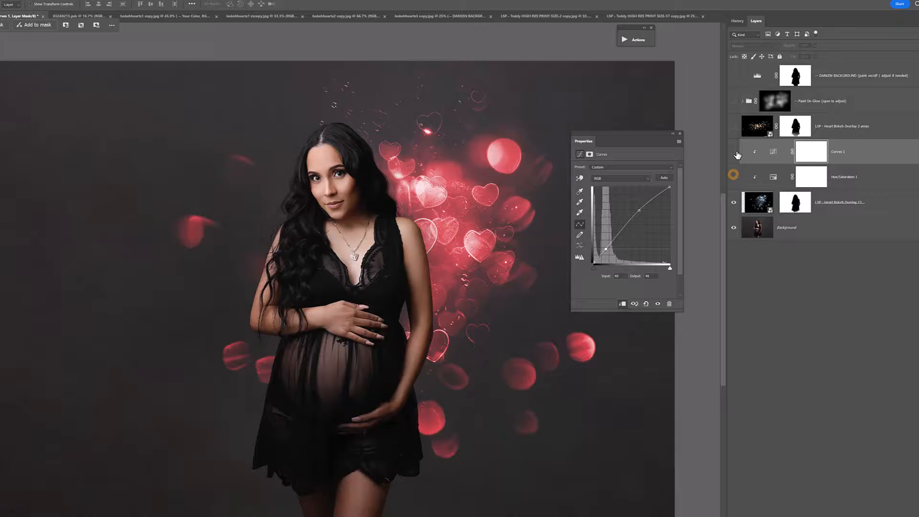
{"action": "left_click", "coordinate": [734, 202]}
{"action": "left_click", "coordinate": [733, 202]}
{"action": "left_click", "coordinate": [673, 134]}
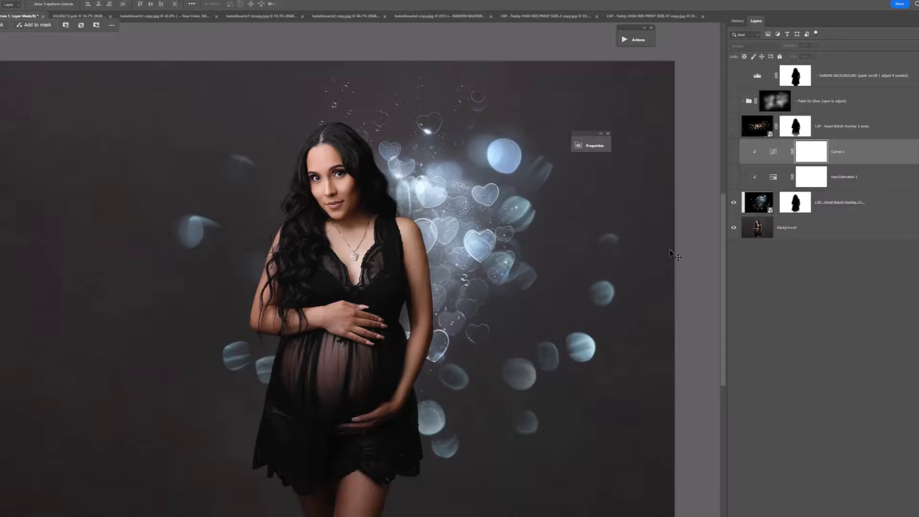
Step: Switch to bokehhearts1 copy.jpg, play the Click To Choose Your Bokeh Overlay action, and place LSP - Heart Bokeh Overlay 8.jpg
{"action": "left_click", "coordinate": [151, 16]}
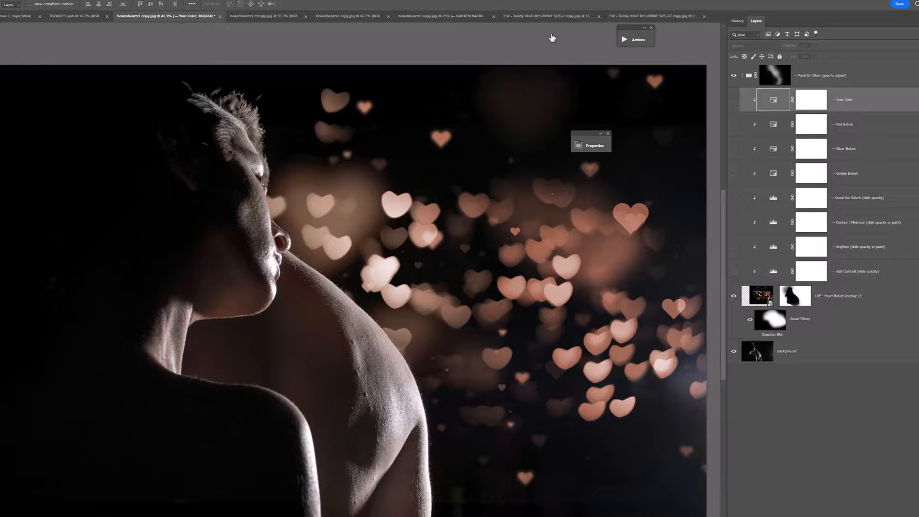
{"action": "left_click", "coordinate": [636, 40]}
{"action": "left_click_drag", "start_coordinate": [542, 32], "coordinate": [588, 44]}
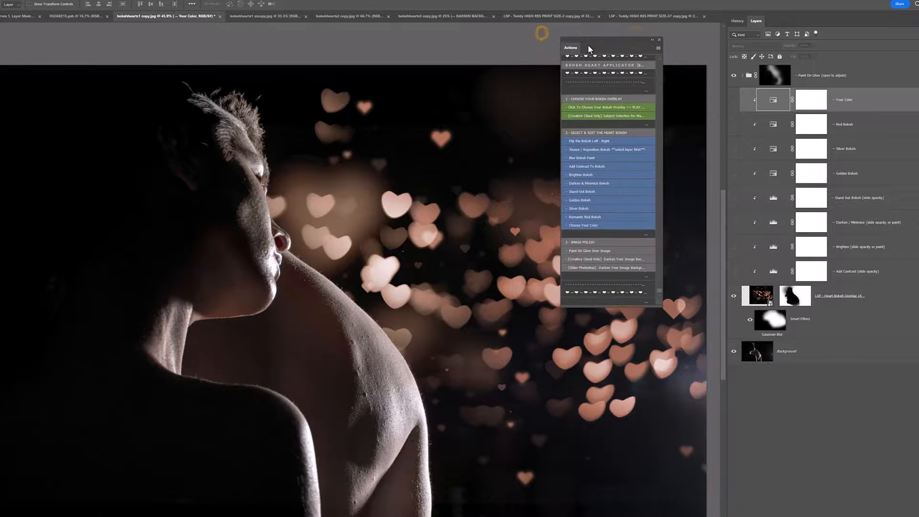
{"action": "left_click", "coordinate": [609, 110]}
{"action": "left_click", "coordinate": [450, 265]}
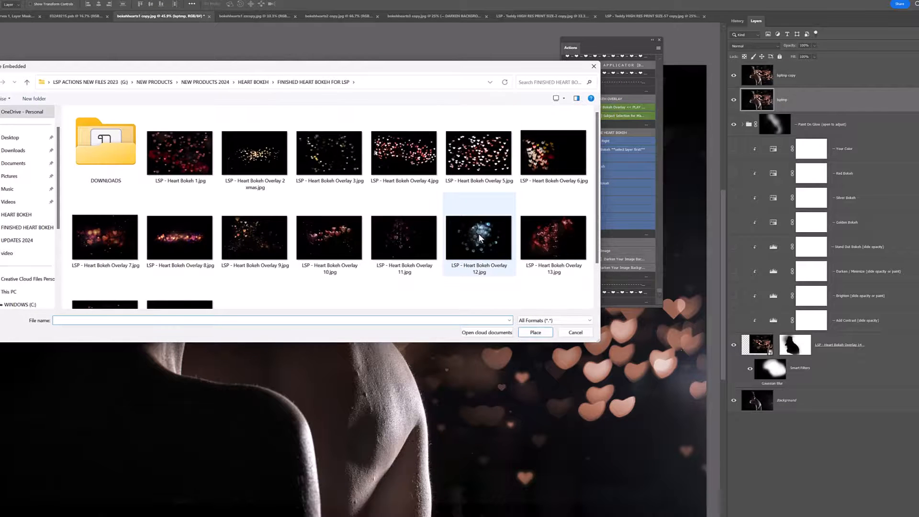
{"action": "scroll", "coordinate": [338, 254], "scroll_direction": "down", "scroll_amount": 1}
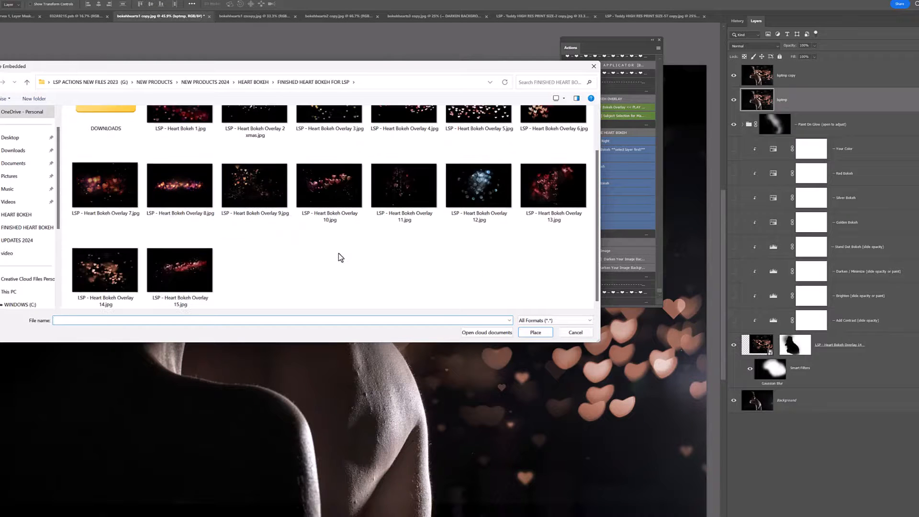
{"action": "double_click", "coordinate": [183, 191]}
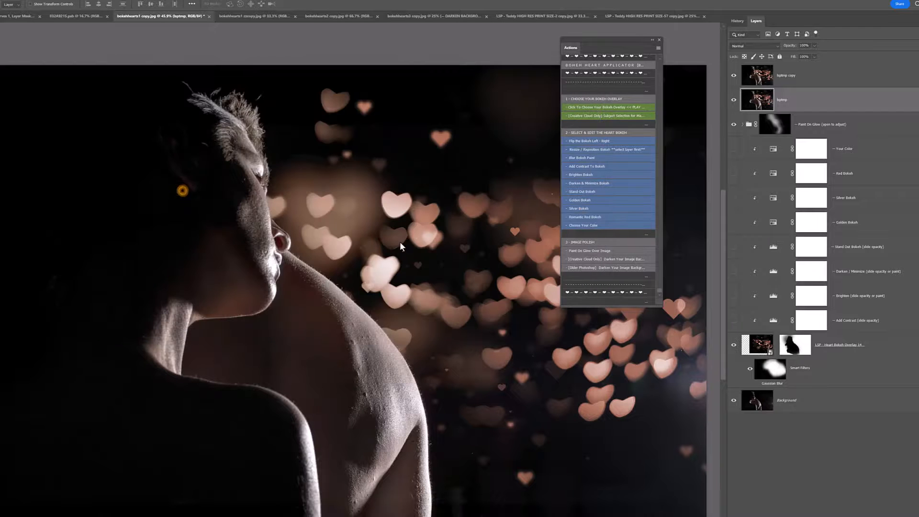
Step: Enlarge Heart Bokeh Overlay 8 to about 138%, position its heart band across the couple's shoulders, and finish the overlay action
{"action": "left_click_drag", "start_coordinate": [368, 422], "coordinate": [364, 435]}
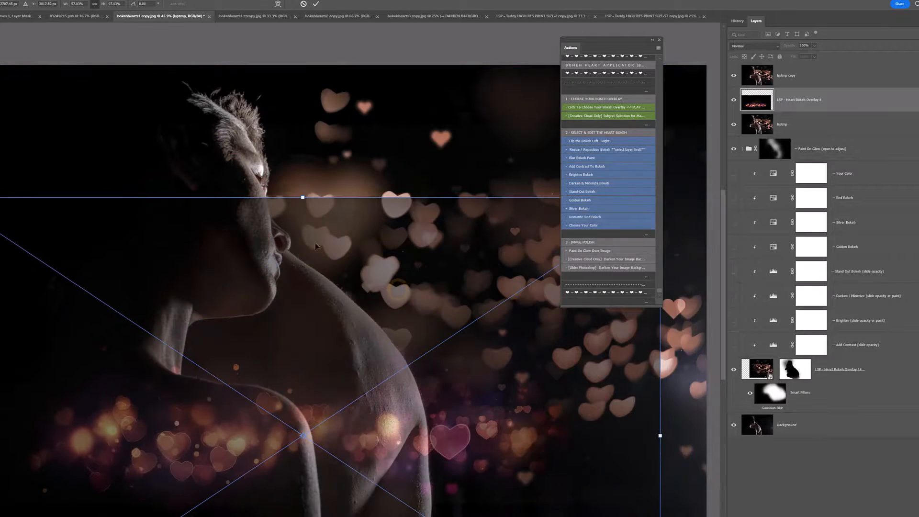
{"action": "left_click_drag", "start_coordinate": [303, 197], "coordinate": [329, 42]}
{"action": "left_click_drag", "start_coordinate": [345, 224], "coordinate": [379, 229]}
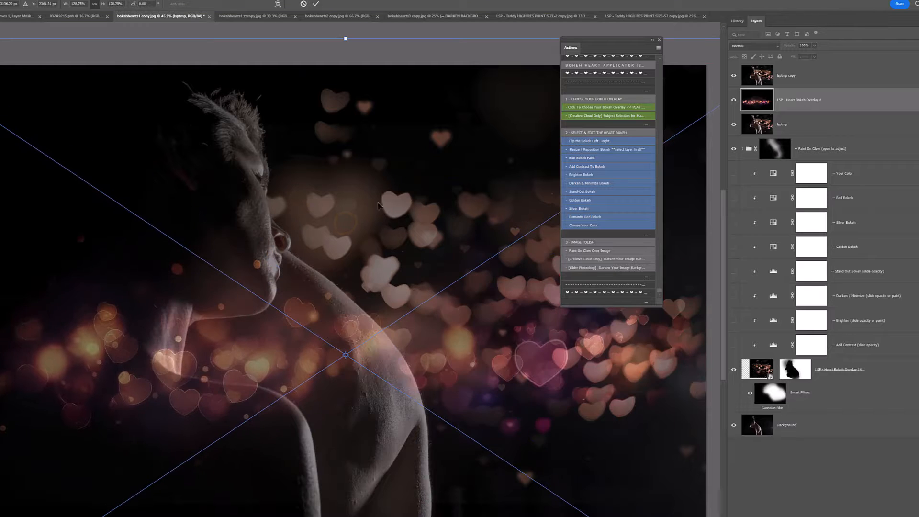
{"action": "left_click_drag", "start_coordinate": [371, 187], "coordinate": [256, 258]}
{"action": "left_click_drag", "start_coordinate": [399, 244], "coordinate": [346, 290]}
{"action": "left_click_drag", "start_coordinate": [179, 158], "coordinate": [229, 13]}
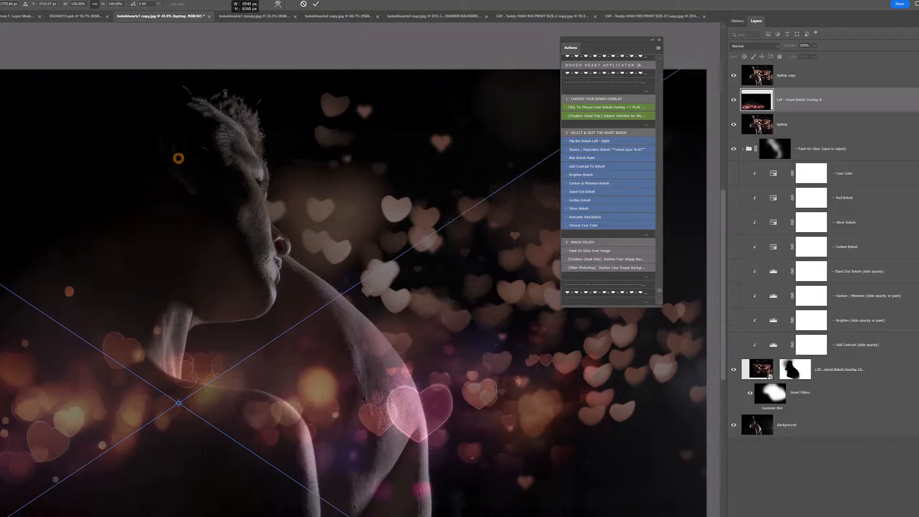
{"action": "left_click_drag", "start_coordinate": [269, 286], "coordinate": [369, 220]}
{"action": "left_click_drag", "start_coordinate": [339, 259], "coordinate": [388, 284]}
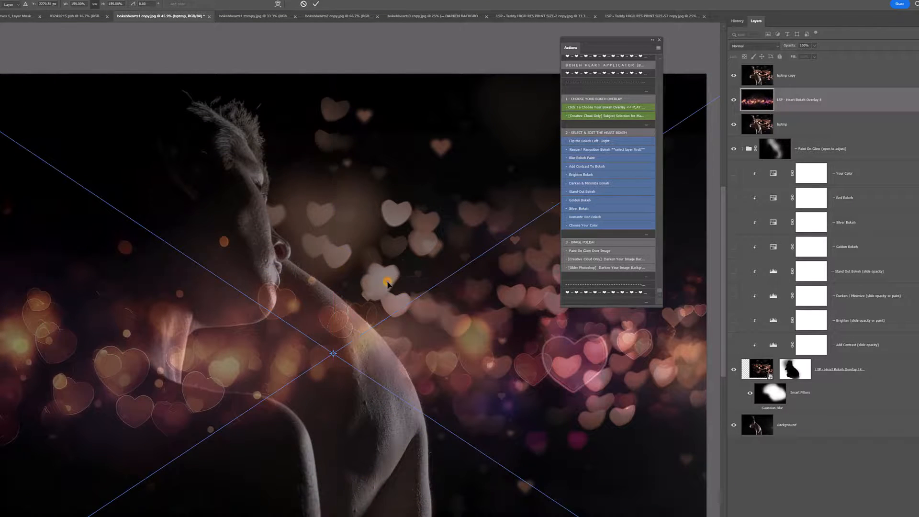
{"action": "key", "text": "Return"}
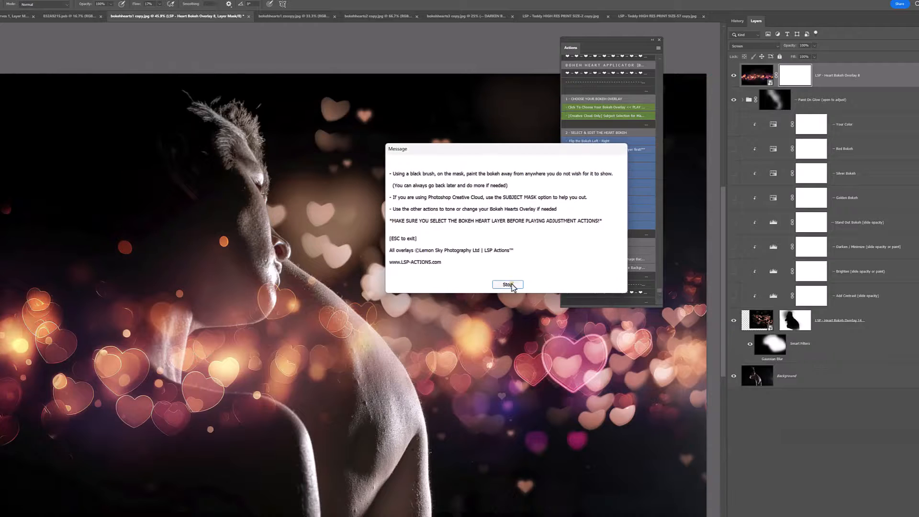
{"action": "left_click", "coordinate": [511, 285]}
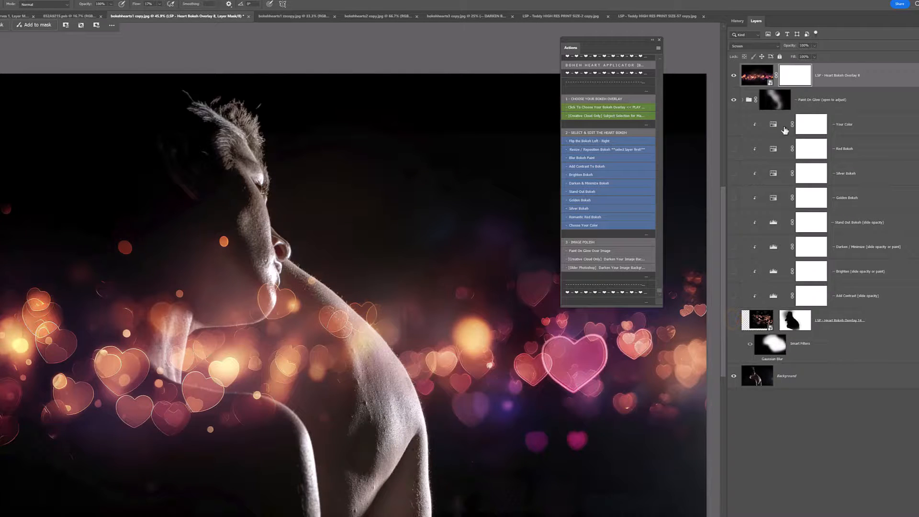
Step: Play the Creative Cloud subject selection action on the Heart Bokeh Overlay 8 mask to select the couple
{"action": "left_click", "coordinate": [797, 78]}
{"action": "left_click", "coordinate": [577, 116]}
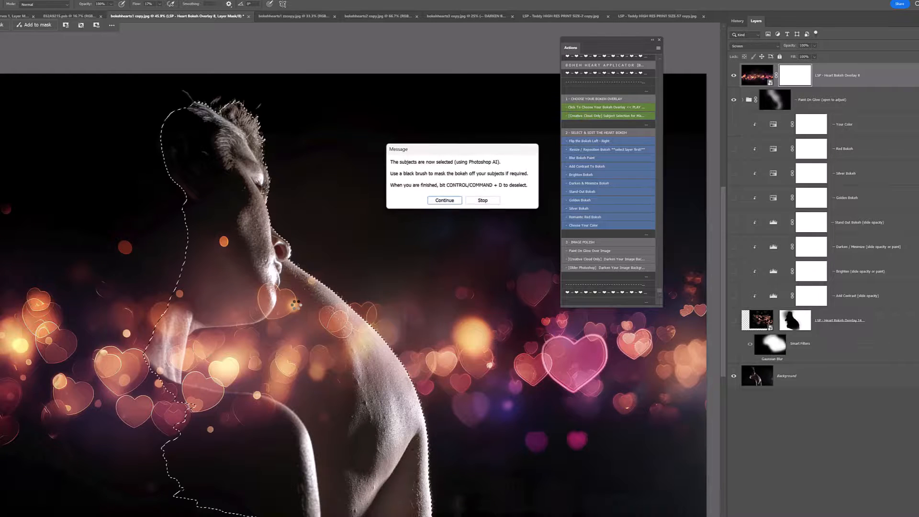
{"action": "left_click", "coordinate": [438, 200]}
Step: Brush the hearts off the selected couple with a large soft brush, deselect, and mask out the bokeh behind the nearer person's back
{"action": "mouse_move", "coordinate": [304, 310]}
{"action": "left_mouse_down"}
{"action": "mouse_move", "coordinate": [435, 259]}
{"action": "mouse_move", "coordinate": [288, 291]}
{"action": "left_mouse_up"}
{"action": "right_click", "coordinate": [319, 333]}
{"action": "left_click", "coordinate": [397, 275]}
{"action": "left_click", "coordinate": [389, 290]}
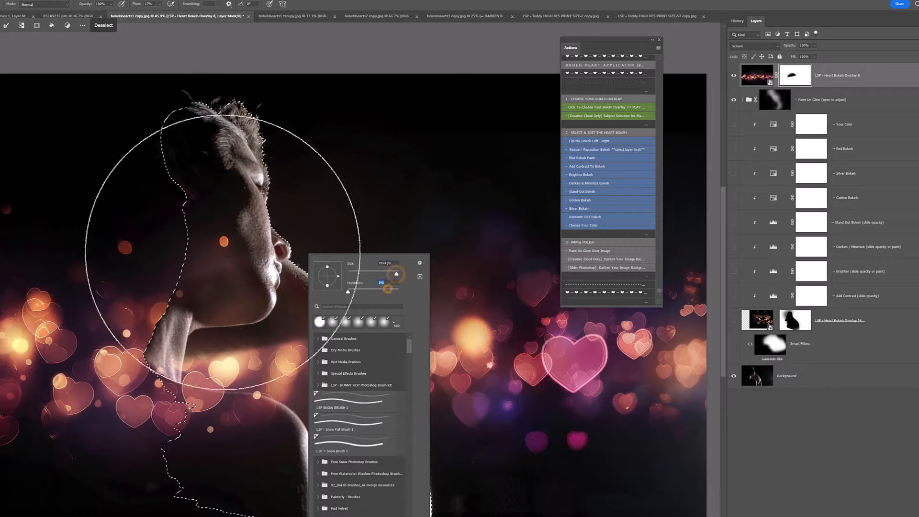
{"action": "mouse_move", "coordinate": [199, 232]}
{"action": "left_mouse_down"}
{"action": "mouse_move", "coordinate": [269, 170]}
{"action": "mouse_move", "coordinate": [237, 365]}
{"action": "mouse_move", "coordinate": [279, 442]}
{"action": "mouse_move", "coordinate": [419, 390]}
{"action": "mouse_move", "coordinate": [314, 516]}
{"action": "mouse_move", "coordinate": [283, 516]}
{"action": "mouse_move", "coordinate": [203, 377]}
{"action": "mouse_move", "coordinate": [221, 263]}
{"action": "mouse_move", "coordinate": [261, 251]}
{"action": "left_mouse_up"}
{"action": "left_click", "coordinate": [103, 25]}
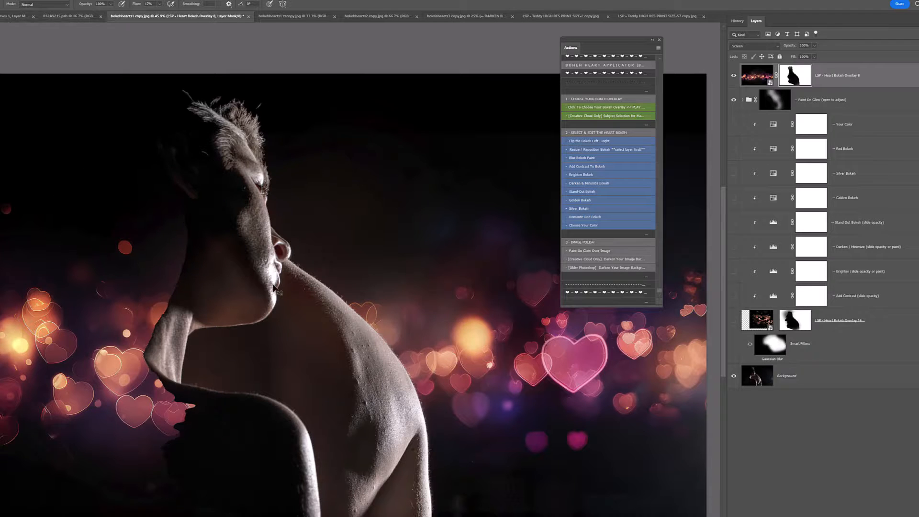
{"action": "mouse_move", "coordinate": [172, 339]}
{"action": "left_mouse_down"}
{"action": "mouse_move", "coordinate": [162, 339]}
{"action": "mouse_move", "coordinate": [162, 410]}
{"action": "mouse_move", "coordinate": [144, 206]}
{"action": "mouse_move", "coordinate": [140, 476]}
{"action": "mouse_move", "coordinate": [72, 396]}
{"action": "mouse_move", "coordinate": [62, 425]}
{"action": "mouse_move", "coordinate": [41, 352]}
{"action": "mouse_move", "coordinate": [12, 353]}
{"action": "mouse_move", "coordinate": [174, 242]}
{"action": "mouse_move", "coordinate": [133, 498]}
{"action": "mouse_move", "coordinate": [179, 478]}
{"action": "mouse_move", "coordinate": [127, 516]}
{"action": "mouse_move", "coordinate": [140, 272]}
{"action": "mouse_move", "coordinate": [142, 344]}
{"action": "mouse_move", "coordinate": [51, 355]}
{"action": "mouse_move", "coordinate": [1, 425]}
{"action": "left_mouse_up"}
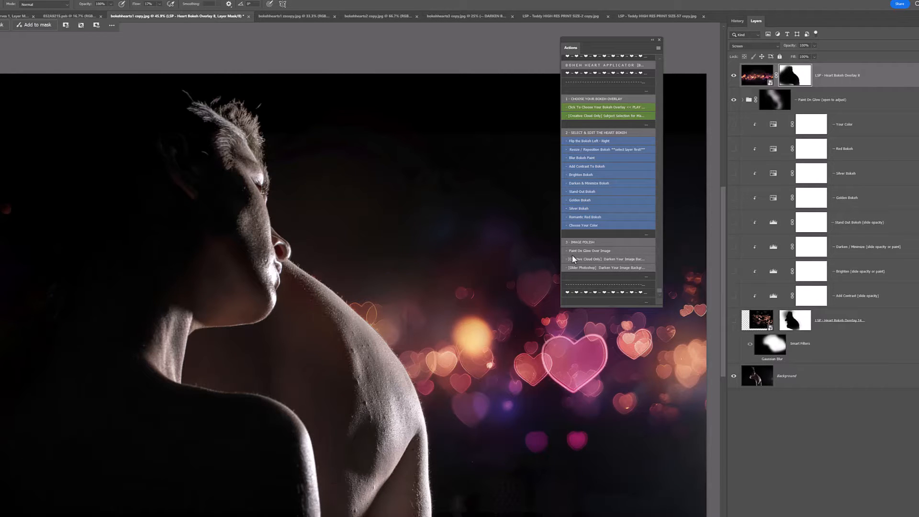
Step: Play the Paint On Glow Over Image action and brush a glow from the couple's faces down over the bare back
{"action": "left_click", "coordinate": [601, 251]}
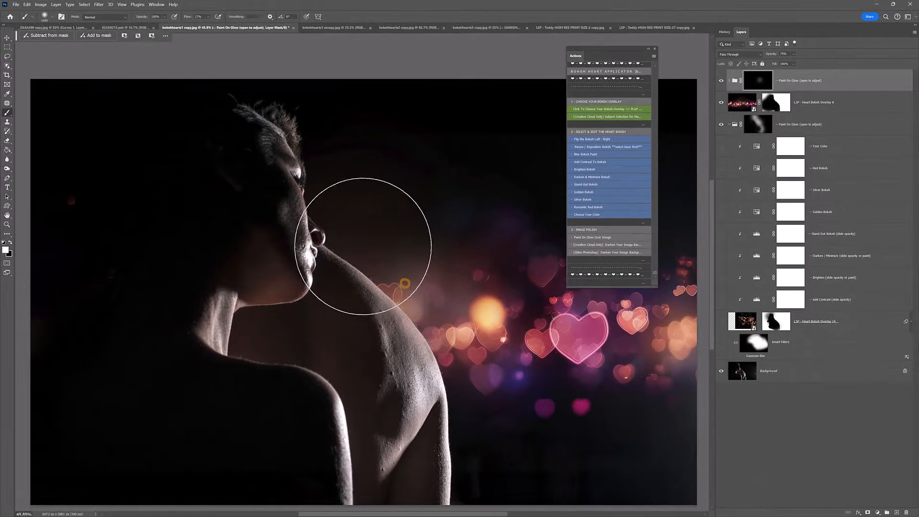
{"action": "mouse_move", "coordinate": [363, 246]}
{"action": "left_mouse_down"}
{"action": "mouse_move", "coordinate": [332, 225]}
{"action": "mouse_move", "coordinate": [312, 164]}
{"action": "mouse_move", "coordinate": [411, 365]}
{"action": "mouse_move", "coordinate": [433, 443]}
{"action": "left_mouse_up"}
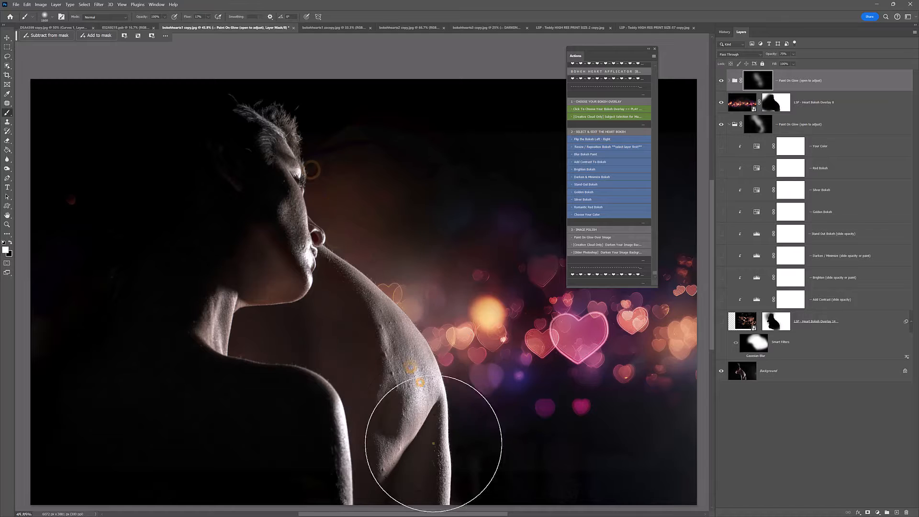
Step: Touch up the Heart Bokeh Overlay 8 mask by brushing over the area between the couple and the hearts
{"action": "left_click", "coordinate": [777, 111]}
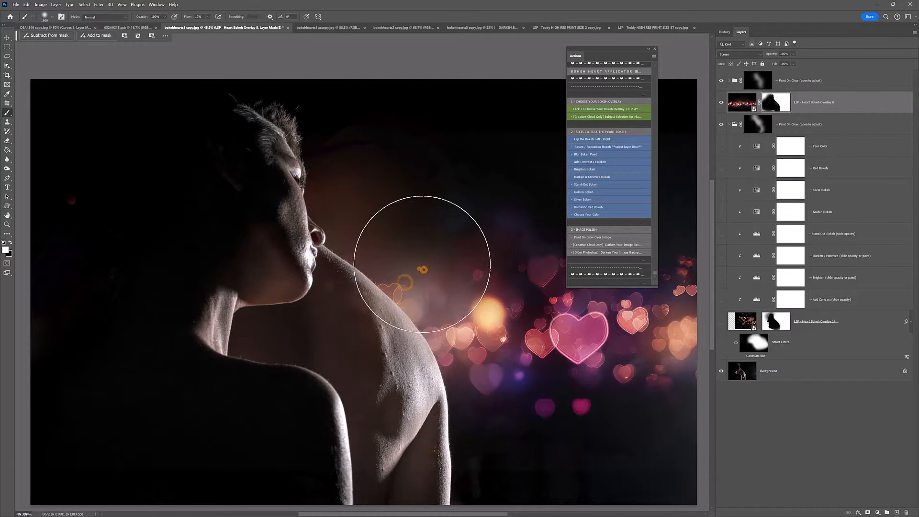
{"action": "mouse_move", "coordinate": [422, 264]}
{"action": "left_mouse_down"}
{"action": "mouse_move", "coordinate": [461, 287]}
{"action": "mouse_move", "coordinate": [437, 211]}
{"action": "left_mouse_up"}
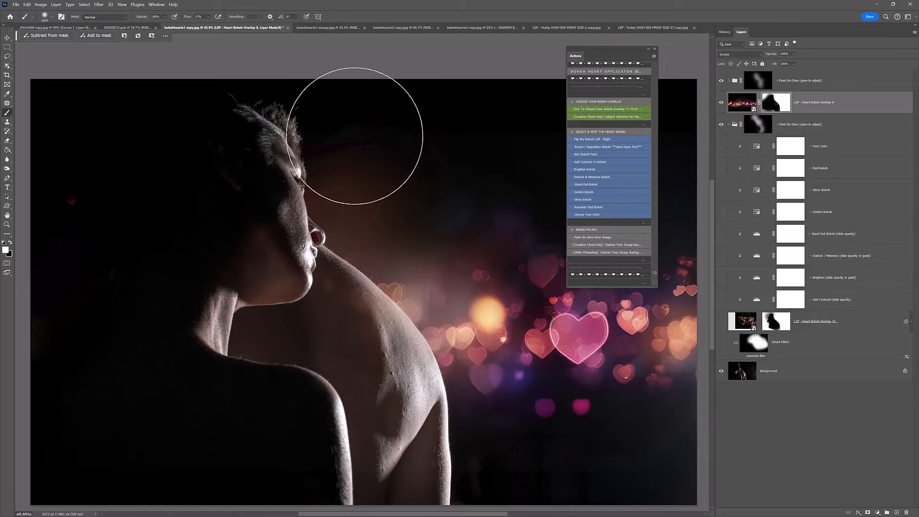
Step: Brush black with a large soft brush on the Heart Bokeh Overlay 8 mask to remove the bokeh haze above the hearts
{"action": "key", "text": "x"}
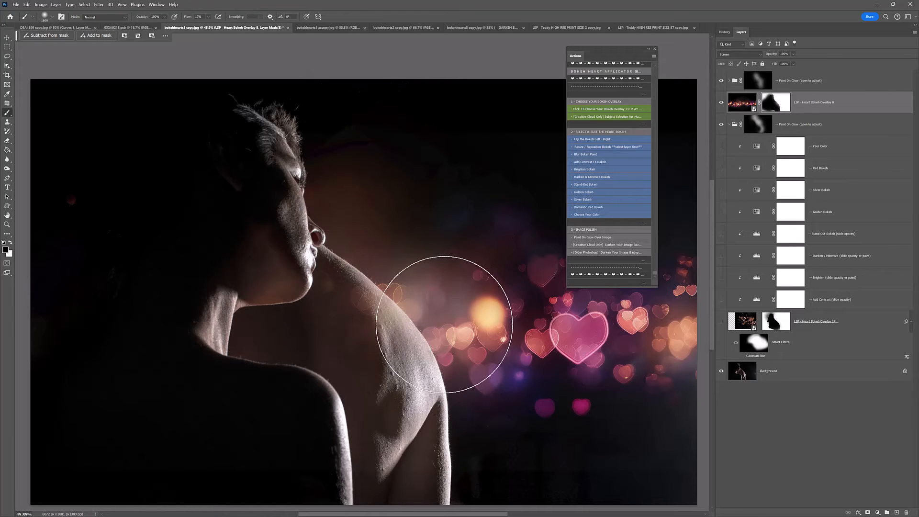
{"action": "key", "text": "bracketleft"}
{"action": "key", "text": "bracketleft"}
{"action": "key", "text": "bracketleft"}
{"action": "key", "text": "bracketleft"}
{"action": "key", "text": "bracketleft"}
{"action": "key", "text": "bracketleft"}
{"action": "key", "text": "bracketleft"}
{"action": "key", "text": "bracketleft"}
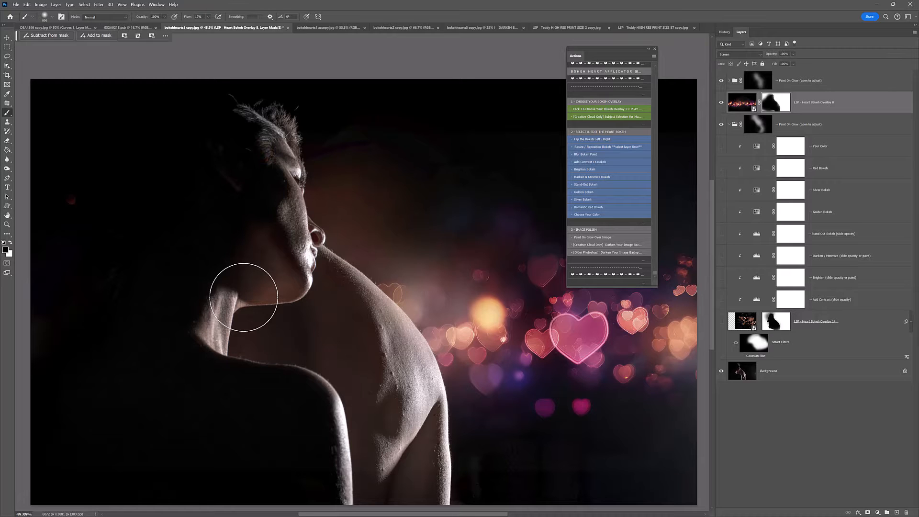
{"action": "left_click", "coordinate": [763, 83]}
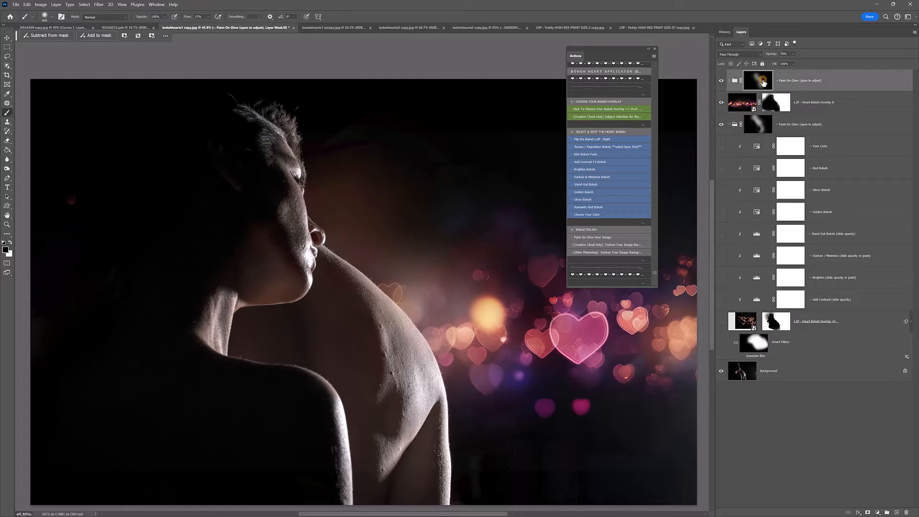
{"action": "right_click", "coordinate": [386, 199]}
{"action": "left_click_drag", "start_coordinate": [460, 218], "coordinate": [460, 218]}
{"action": "left_click", "coordinate": [783, 100]}
{"action": "left_click_drag", "start_coordinate": [408, 169], "coordinate": [433, 167]}
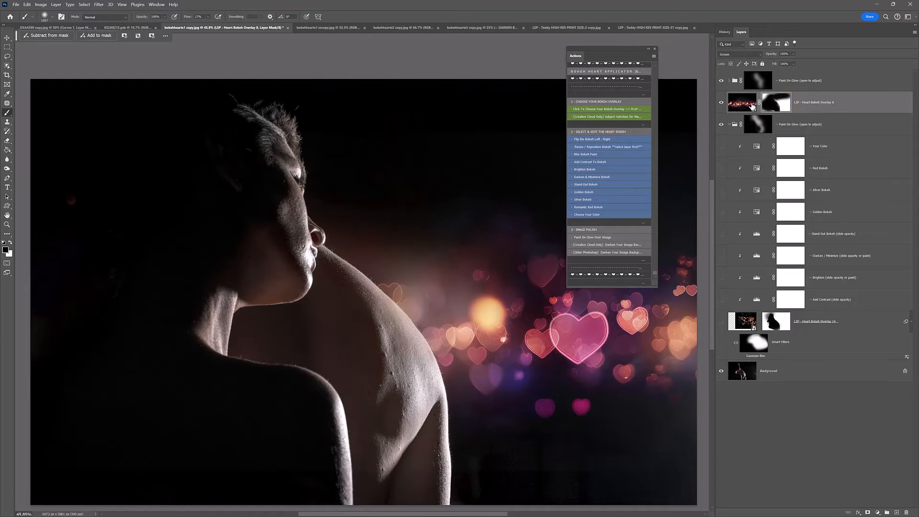
Step: Dab black on the uppermost Paint On Glow mask over the dark background above the bare back and around the lower hearts
{"action": "left_click", "coordinate": [758, 81]}
{"action": "left_click", "coordinate": [493, 133]}
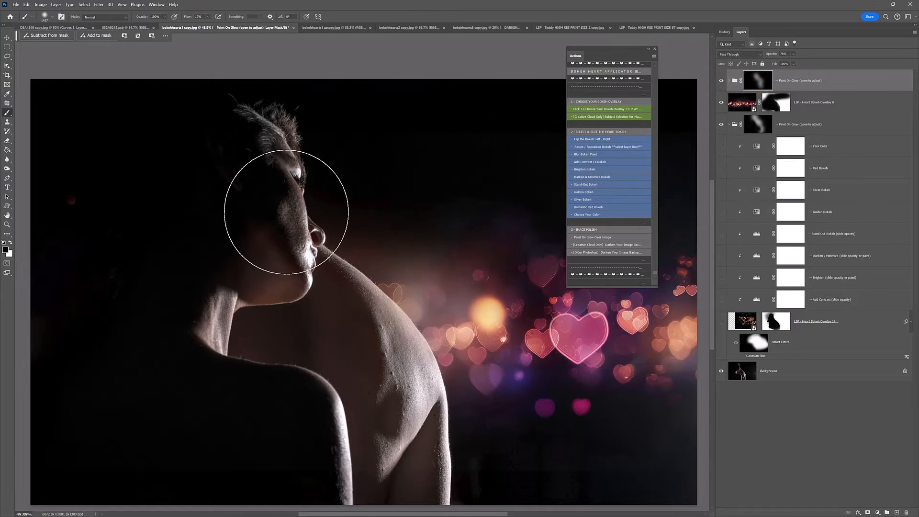
{"action": "left_click", "coordinate": [774, 103]}
{"action": "left_click", "coordinate": [731, 125]}
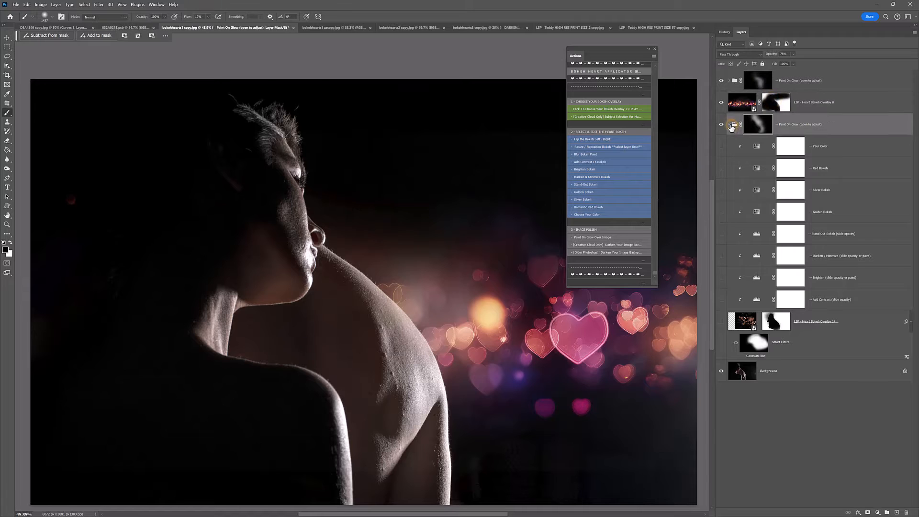
{"action": "left_click", "coordinate": [776, 103]}
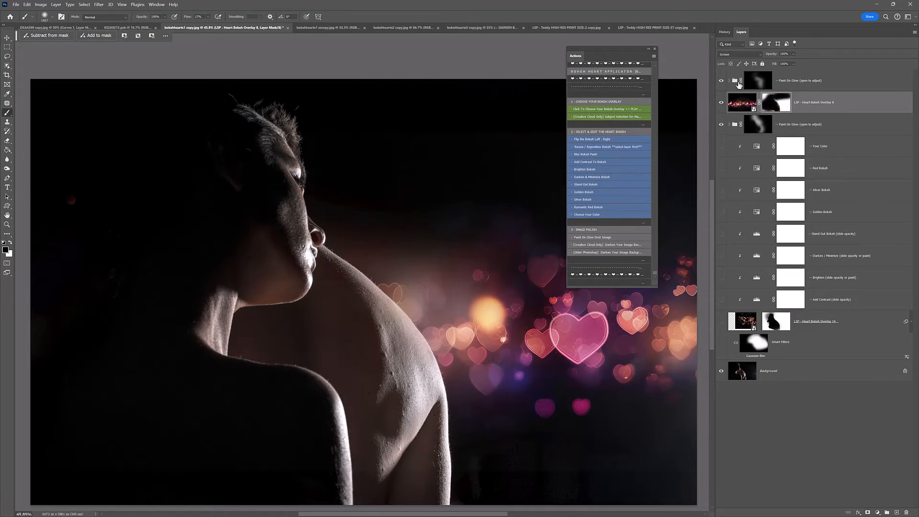
{"action": "left_click", "coordinate": [757, 82]}
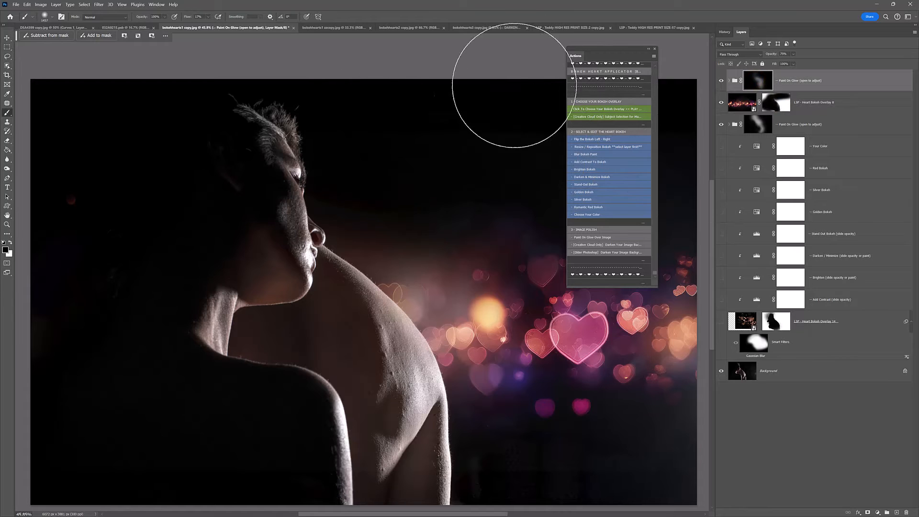
{"action": "left_click", "coordinate": [421, 154]}
{"action": "left_click", "coordinate": [443, 425]}
{"action": "left_click", "coordinate": [496, 420]}
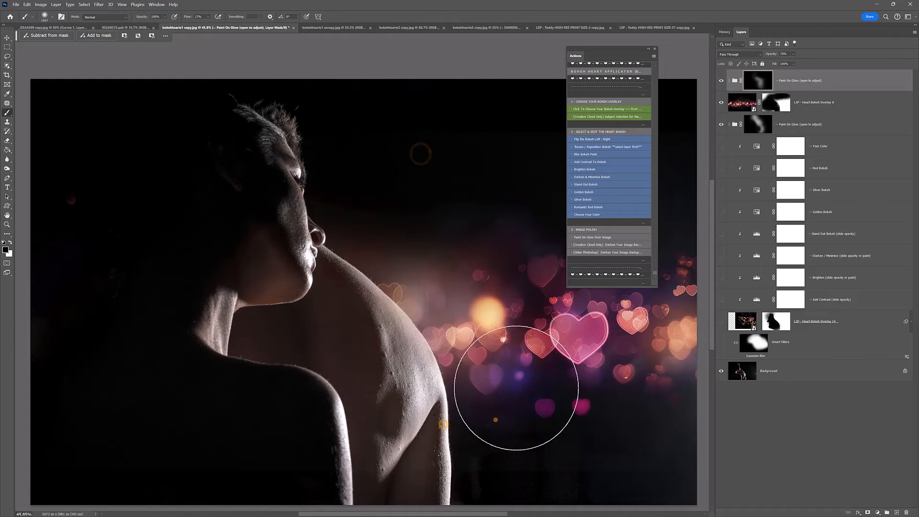
{"action": "left_click", "coordinate": [517, 386]}
{"action": "left_click", "coordinate": [611, 392]}
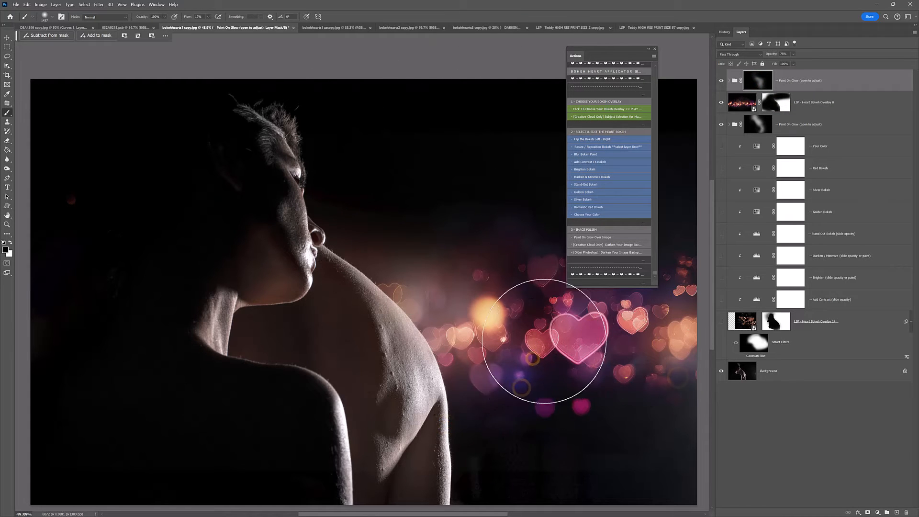
Step: Close the floating Actions palette to uncover the hearts behind it
{"action": "left_click", "coordinate": [654, 49]}
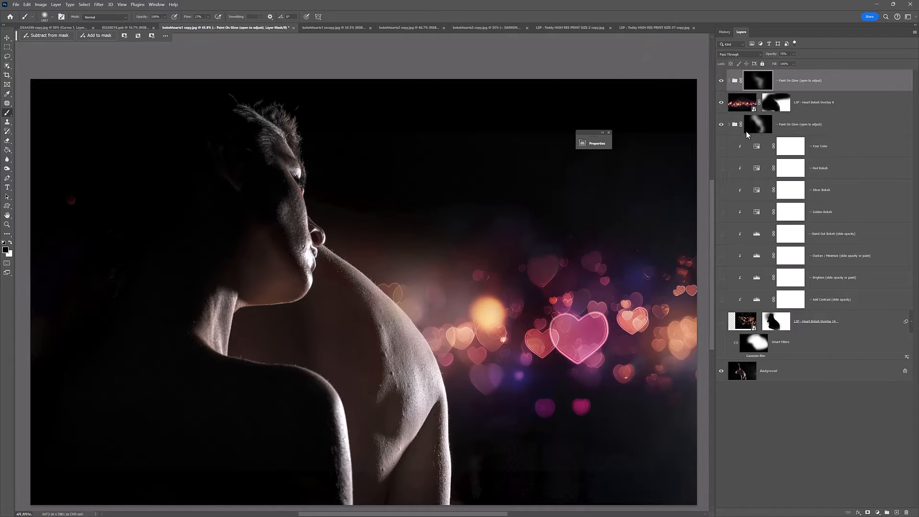
{"action": "left_click", "coordinate": [17, 5]}
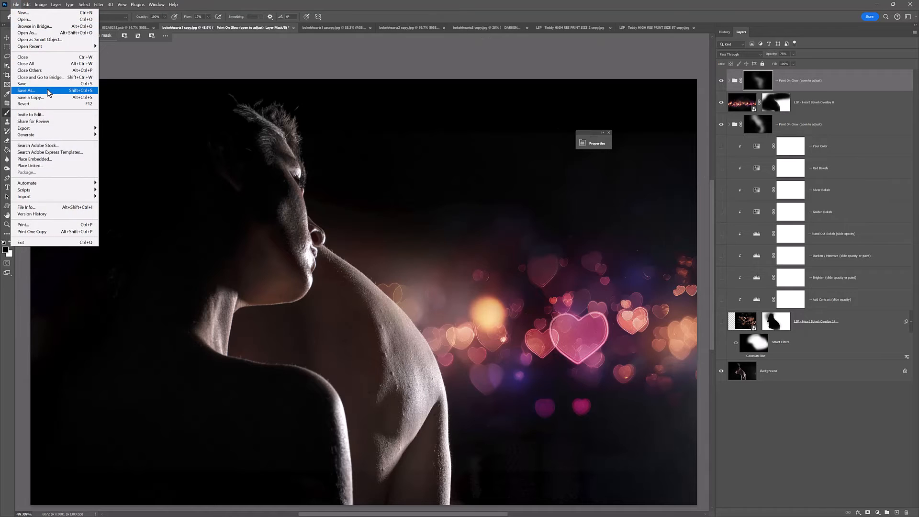
{"action": "left_click", "coordinate": [15, 5]}
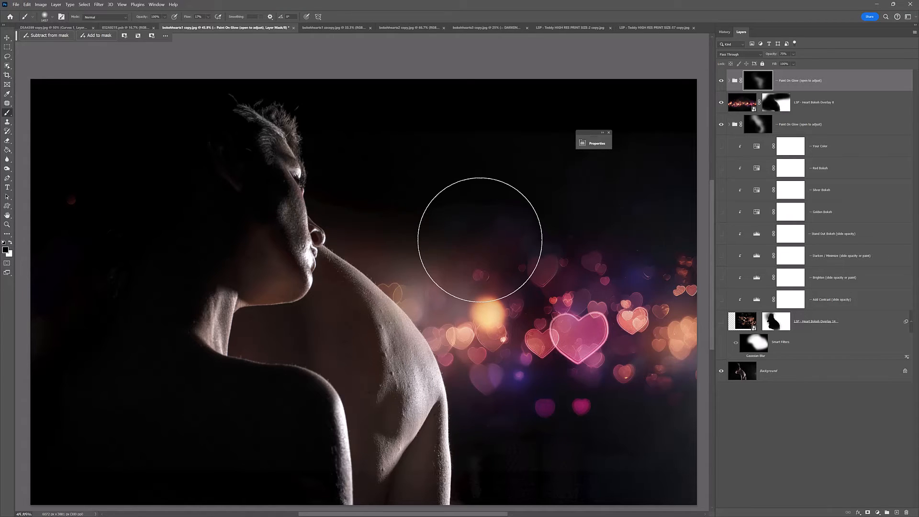